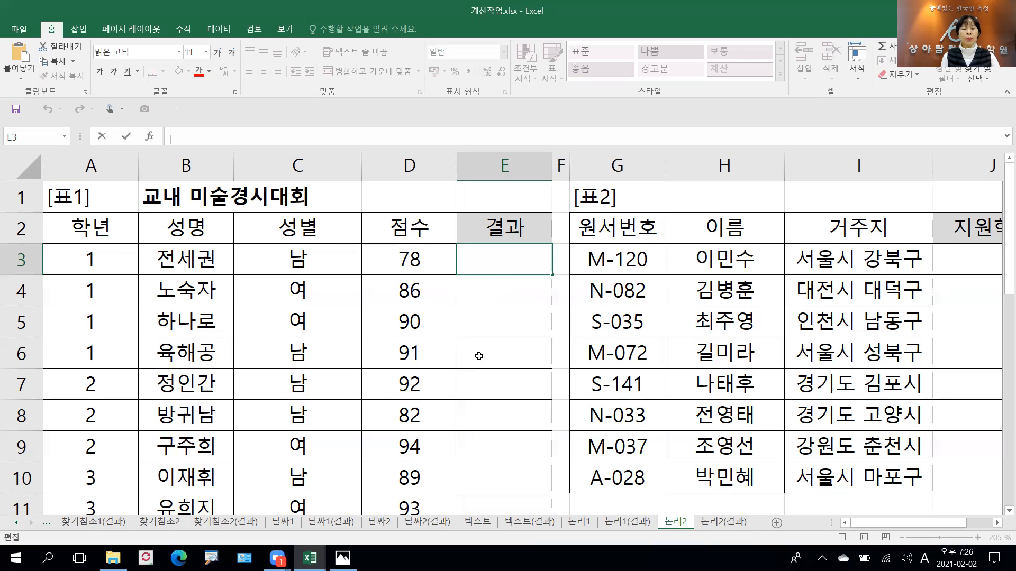
- Review the scores in D3:D12 of [표1] and the tables beside and below it
click(496, 324)
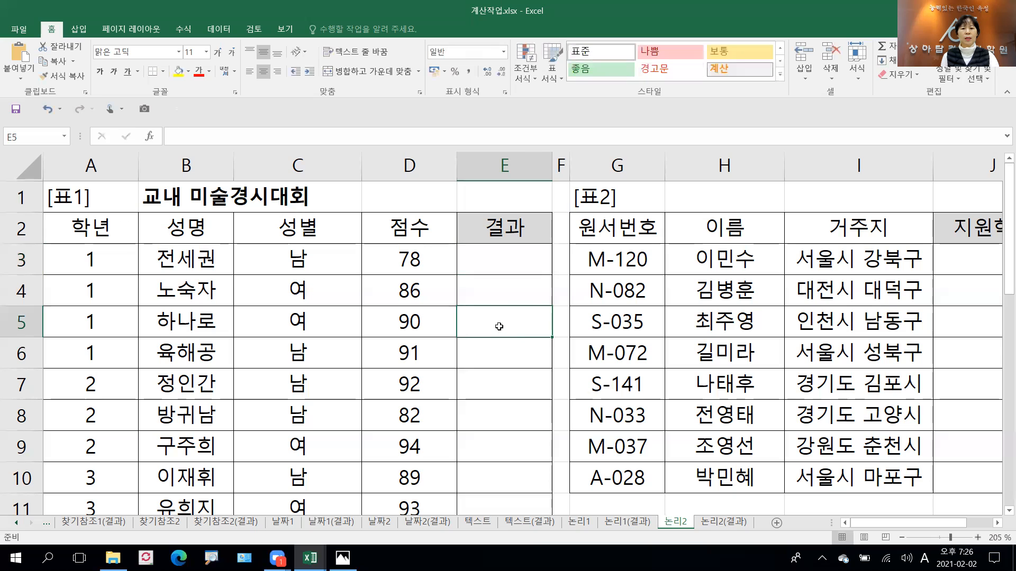
scroll(497, 325, down, 1)
scroll(465, 319, down, 1)
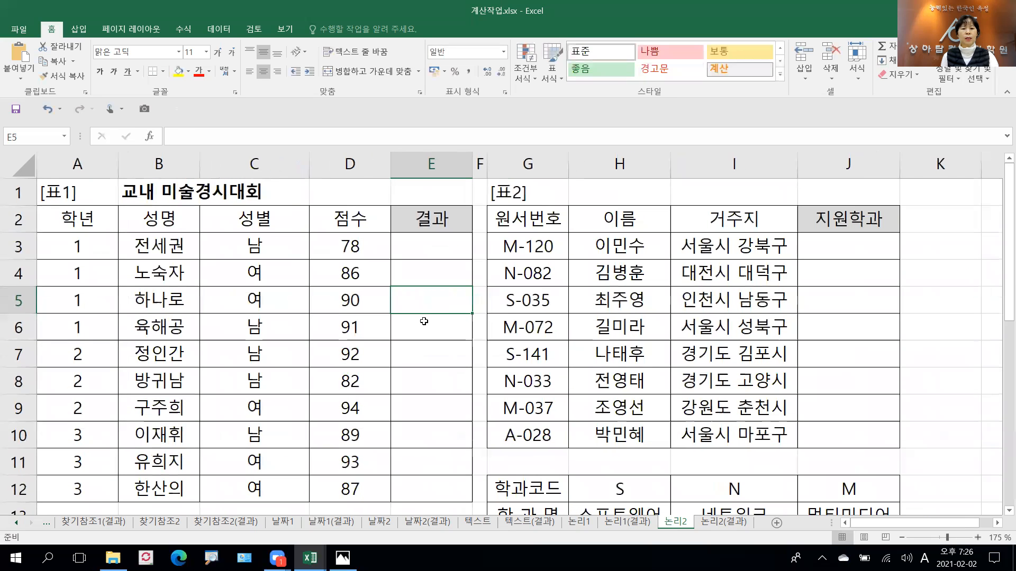
drag(356, 247, 353, 493)
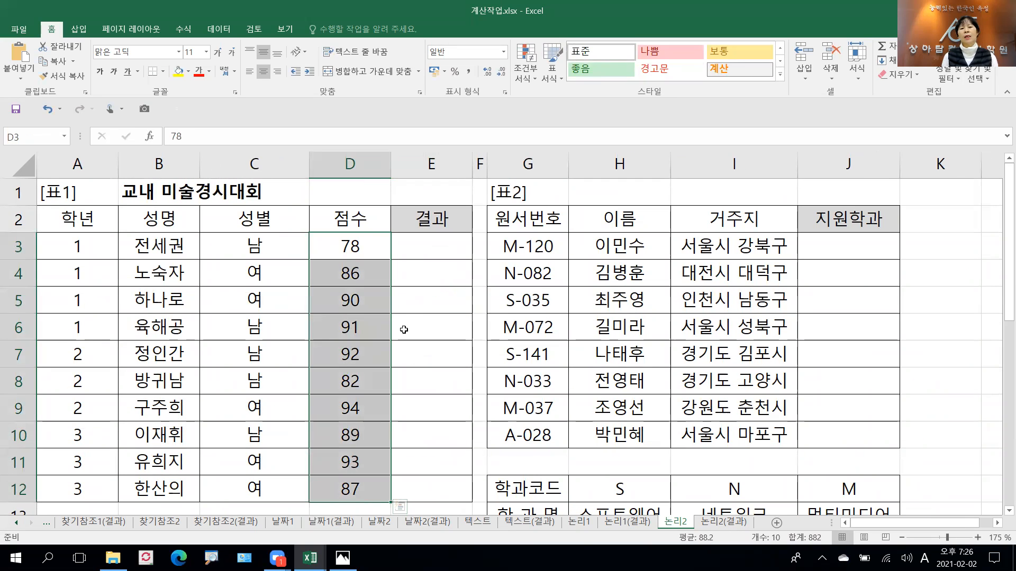
click(420, 252)
drag(348, 246, 370, 384)
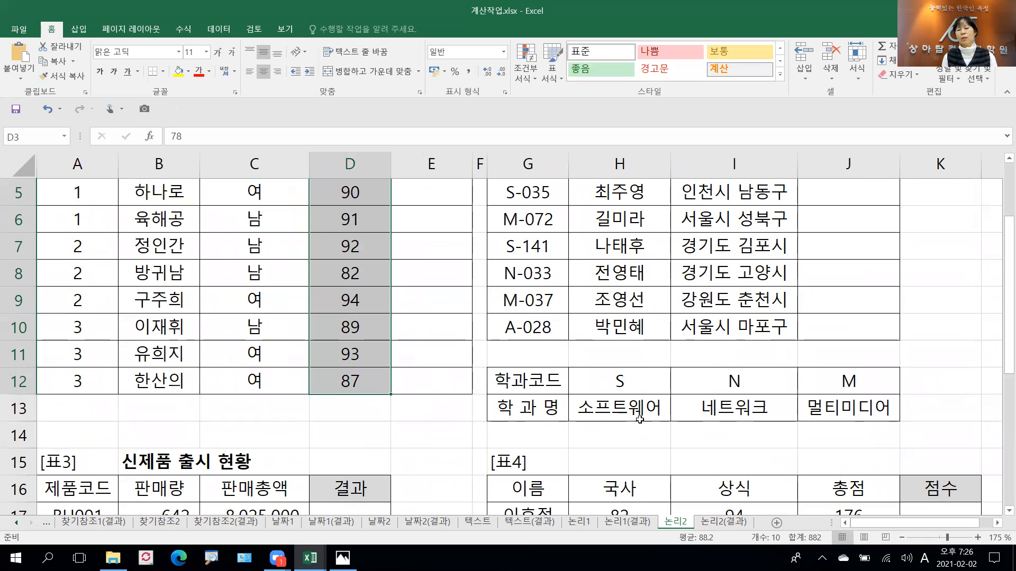
scroll(470, 330, up, 2)
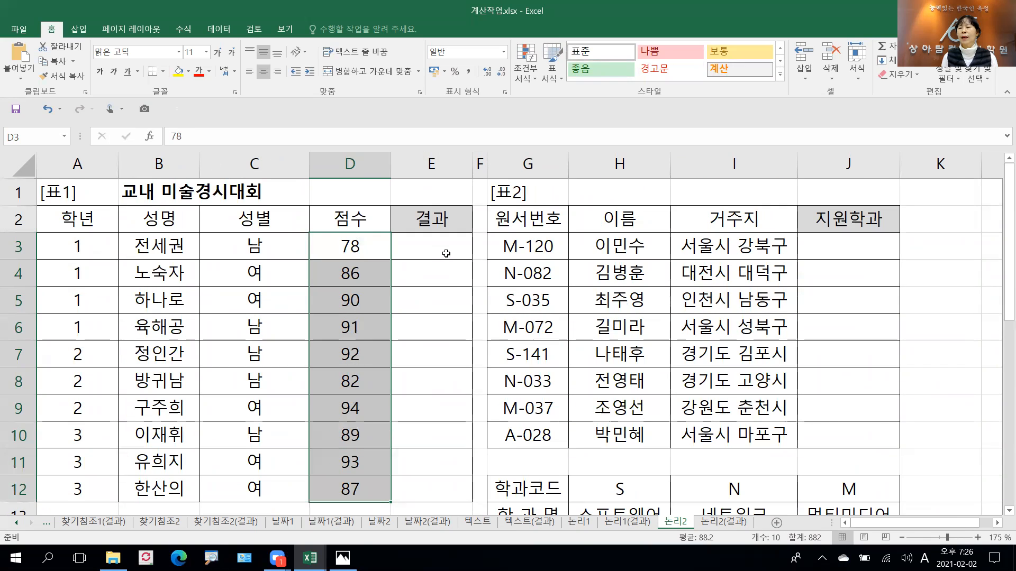
- Start a CHOOSE formula in E3, the first result cell of [표1]
click(444, 253)
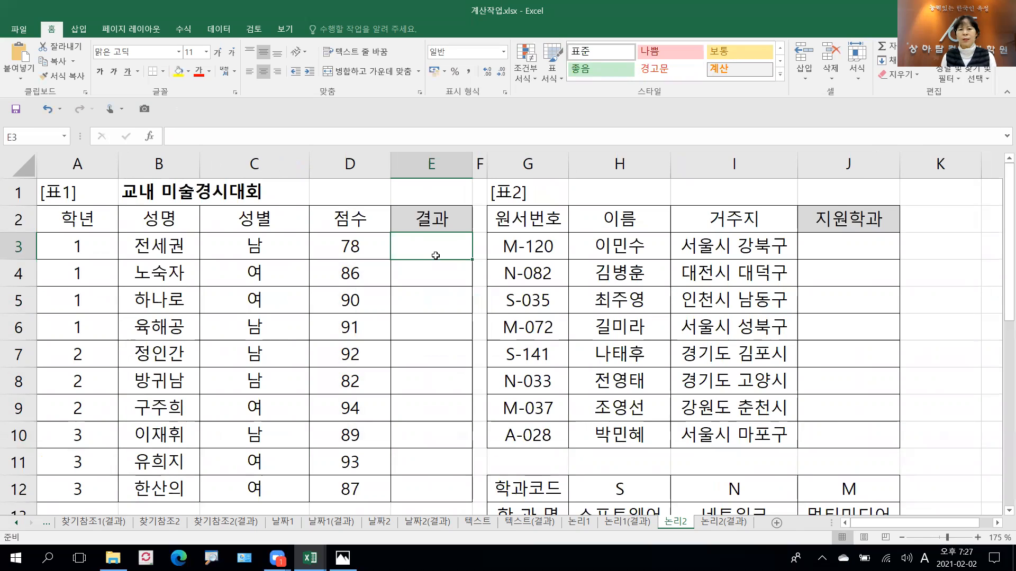
click(198, 137)
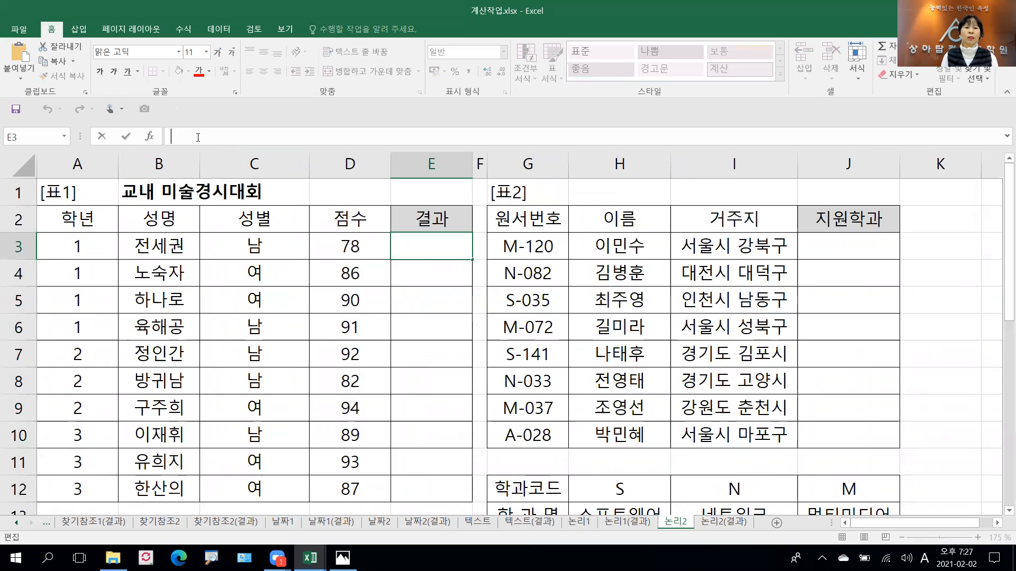
text(=c)
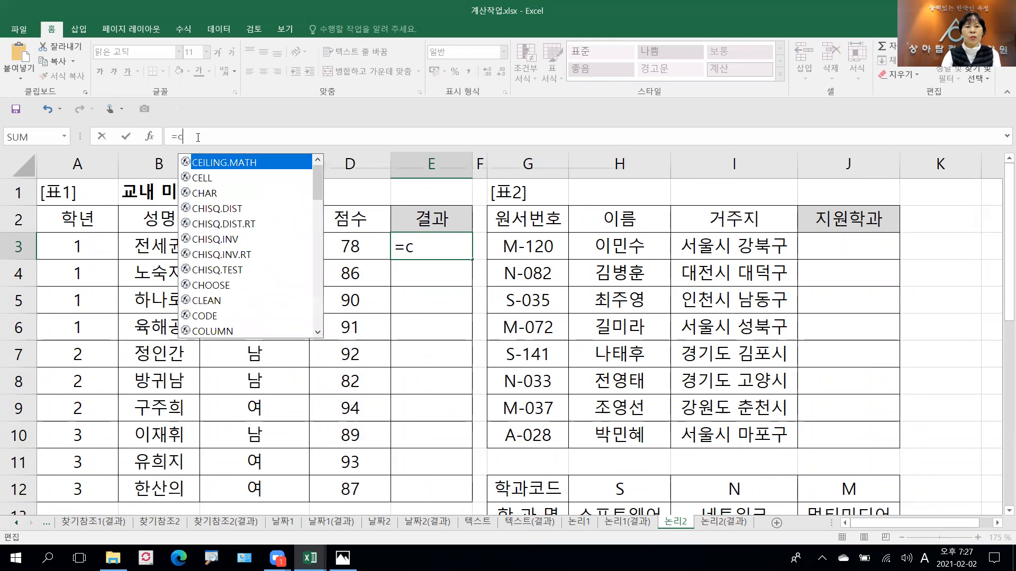
text(h)
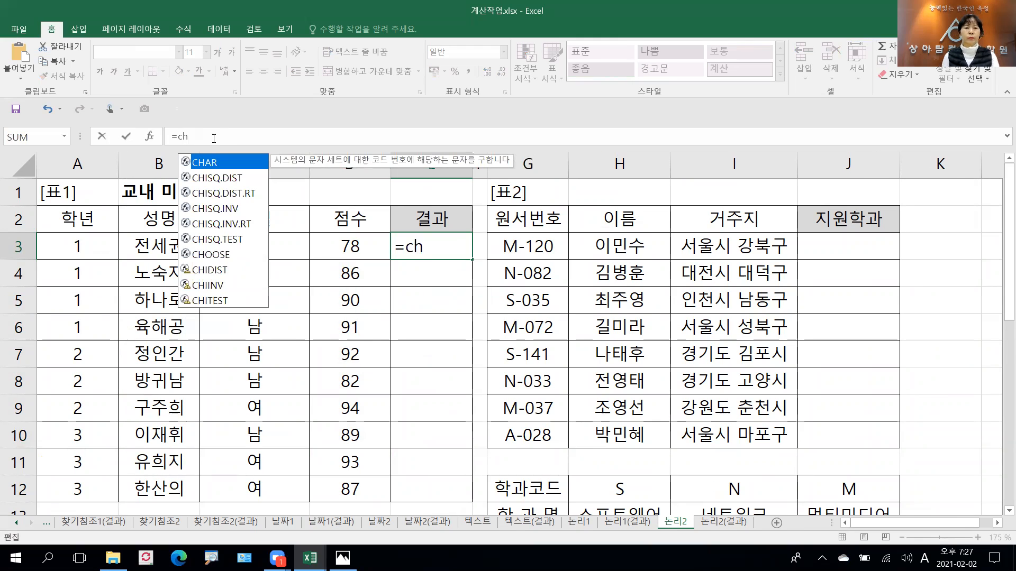
double_click(223, 254)
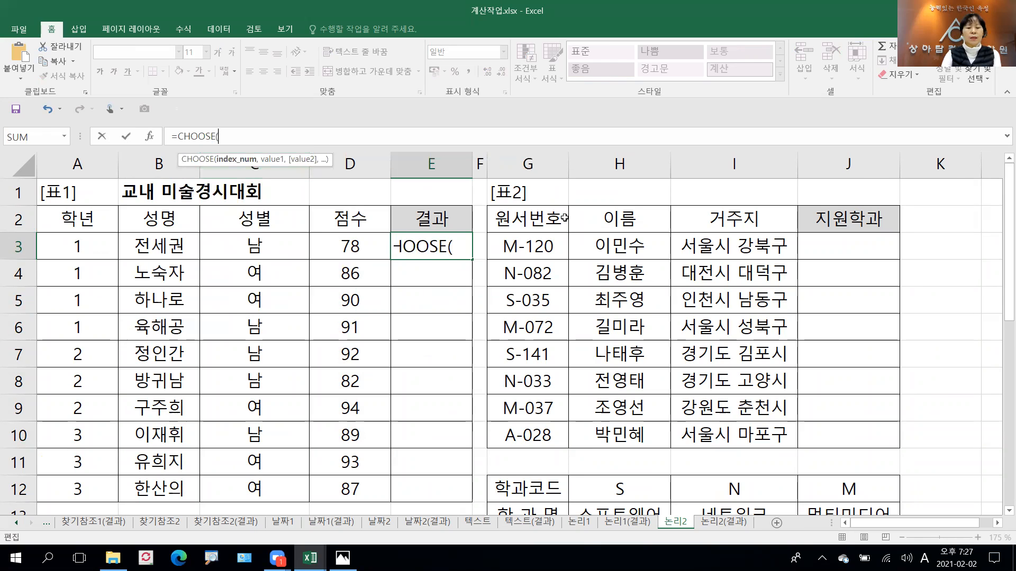
- Enter RANK.EQ(D3,$D$3:$D$12) as the index argument of the CHOOSE formula in E3
text(r)
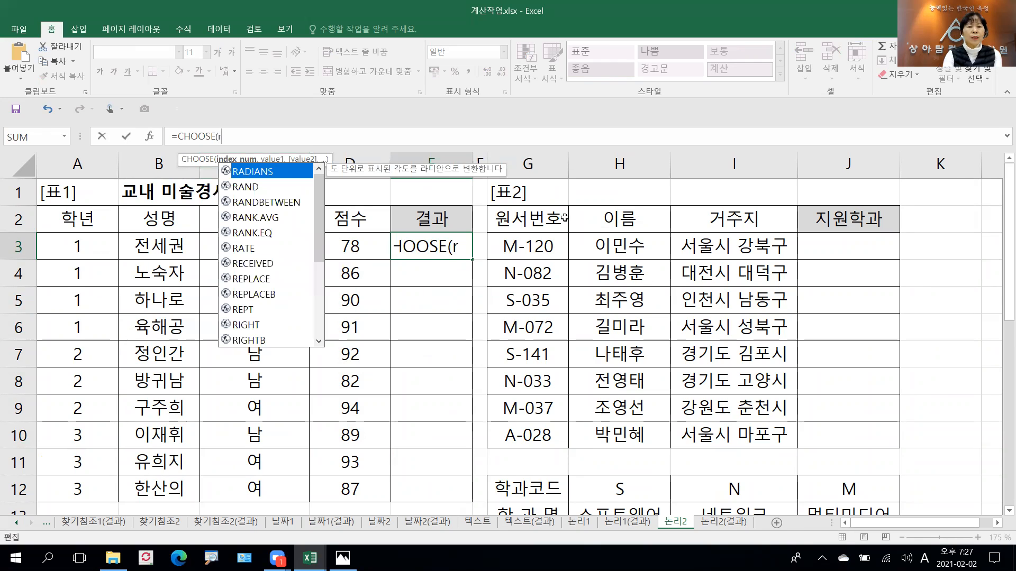
double_click(264, 234)
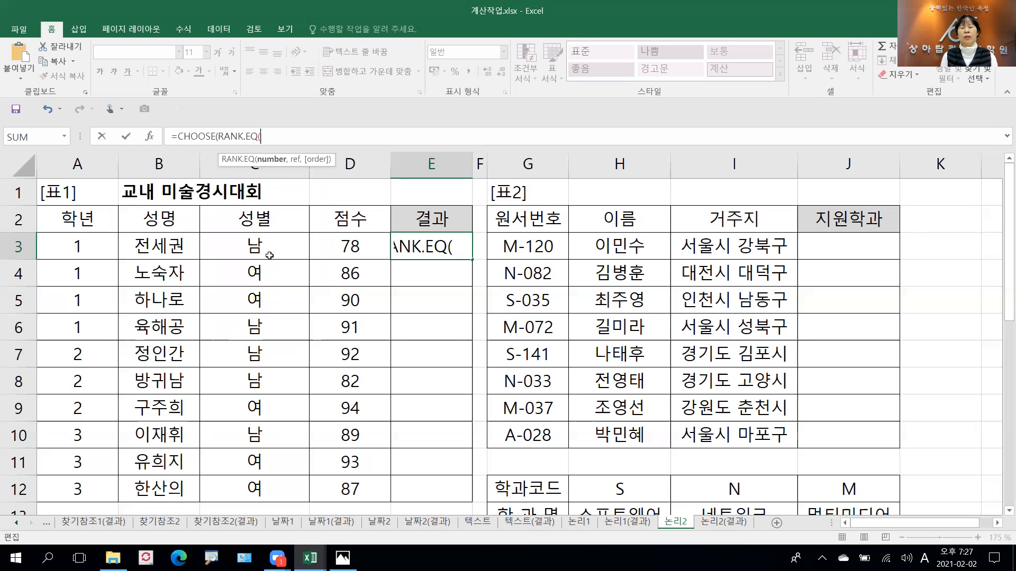
click(371, 249)
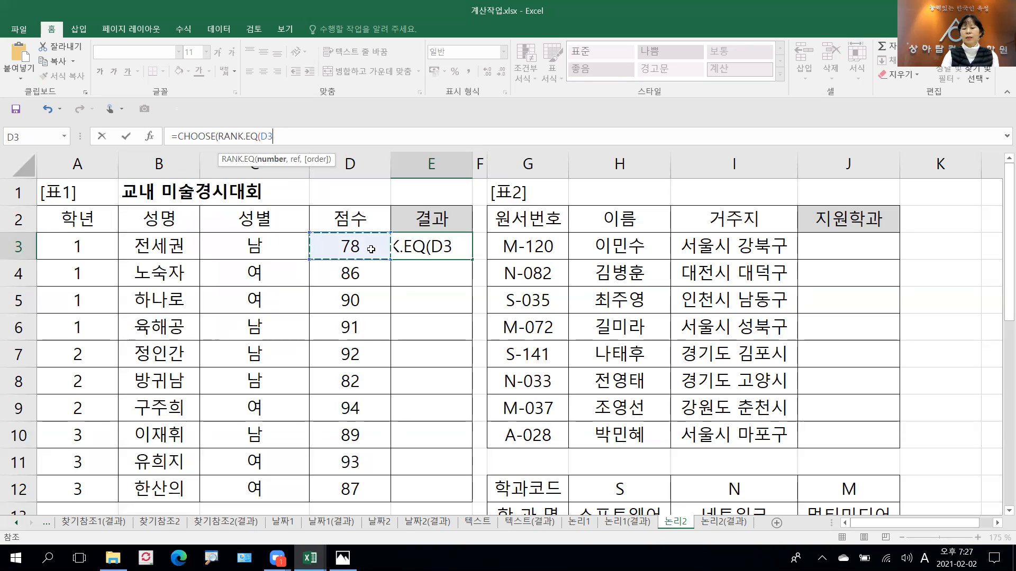
text(,)
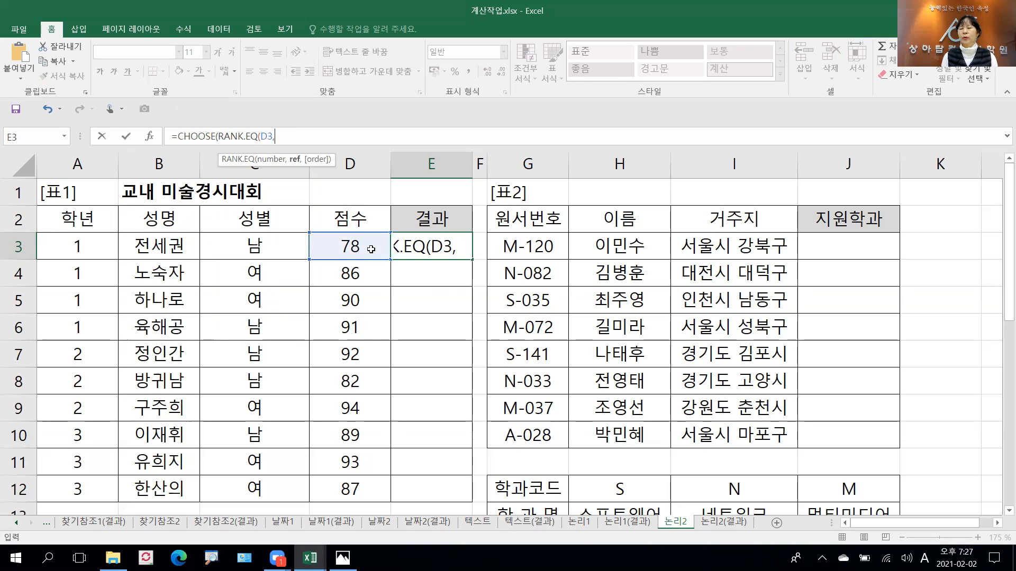
drag(363, 247, 333, 479)
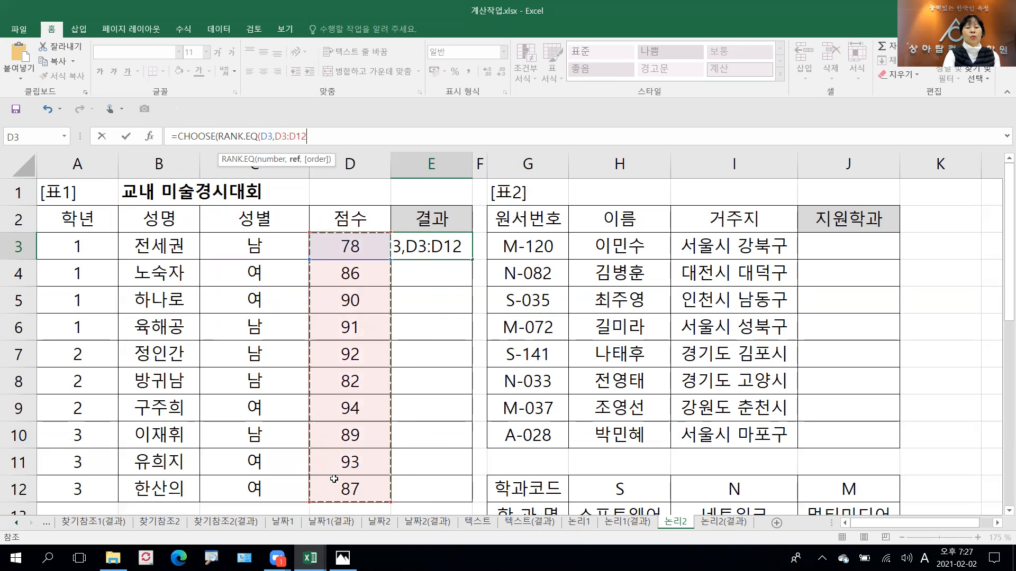
key(F4)
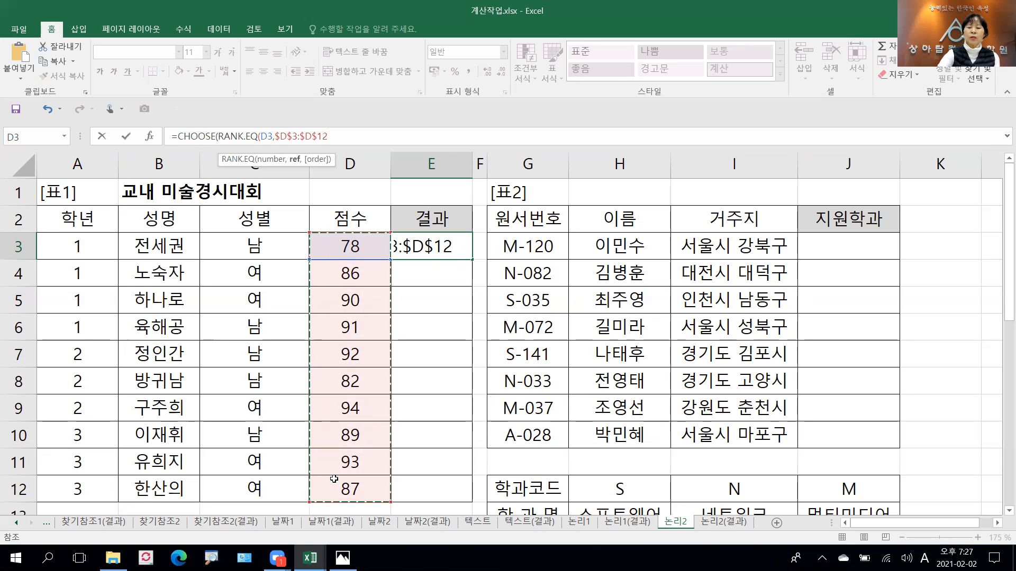
text())
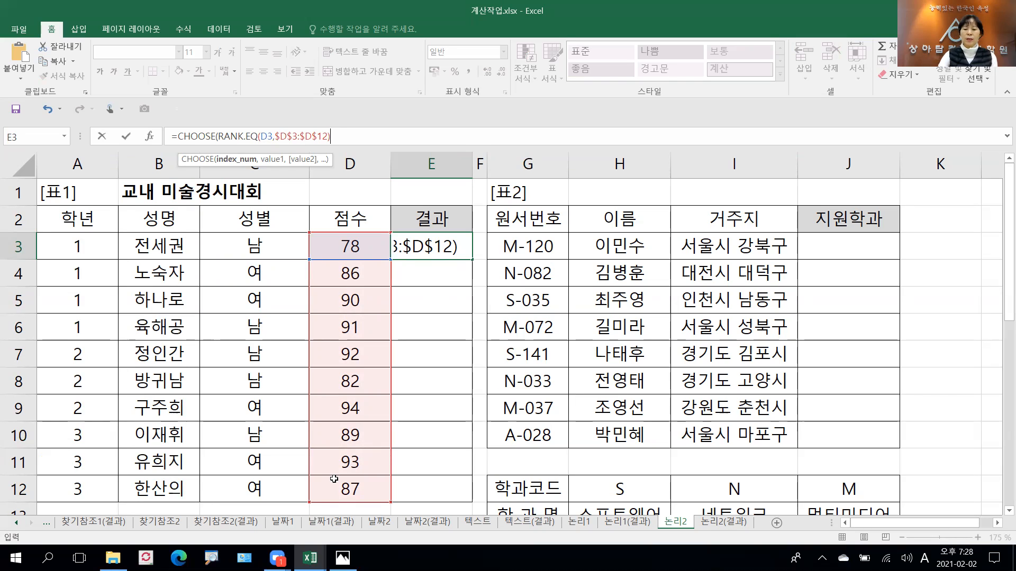
text(,)
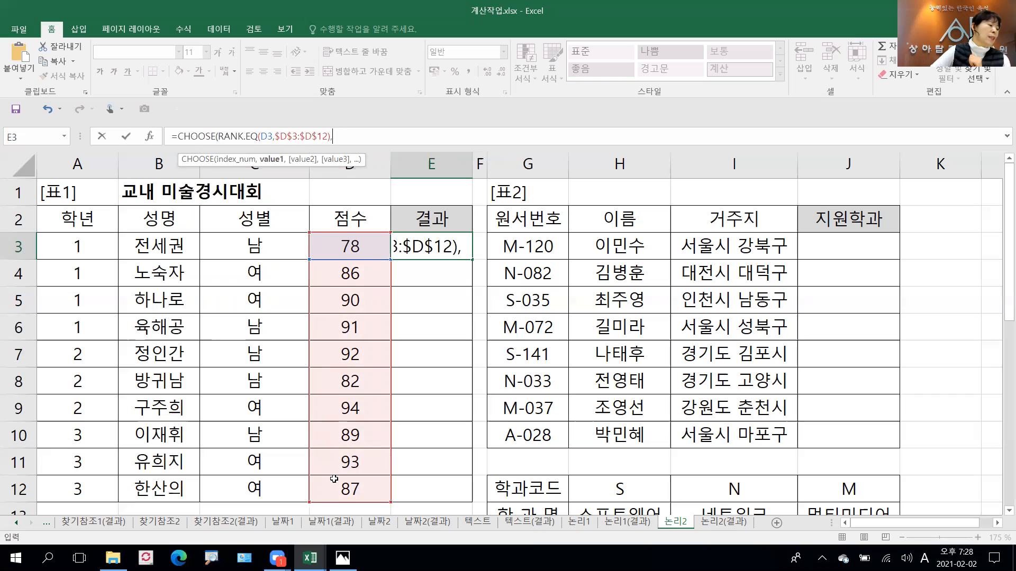
- Add "대상", "금상", "은상" and "동상" as the first four values of the CHOOSE formula
text(")
key(Hangul)
text(대상)
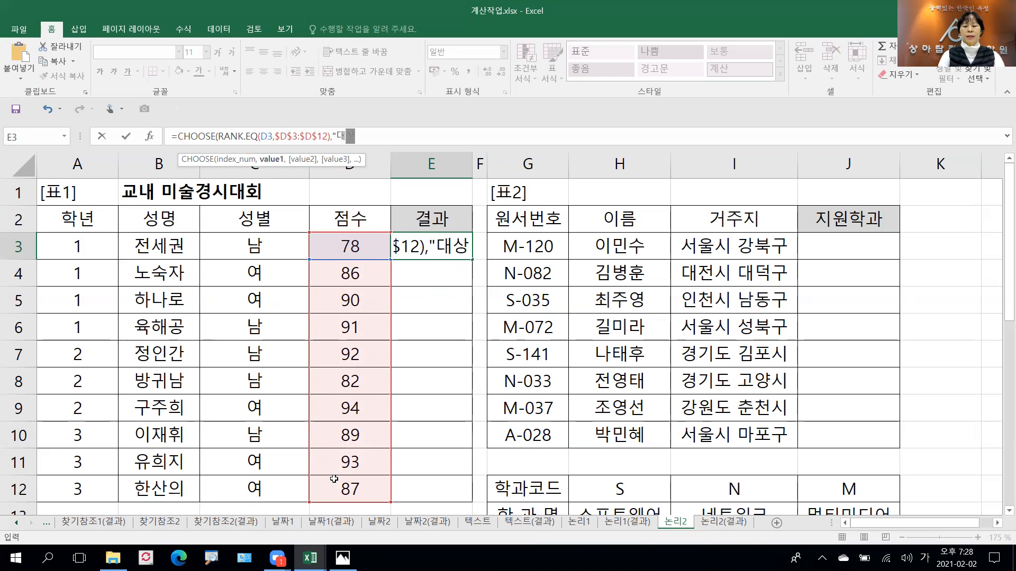
text(",")
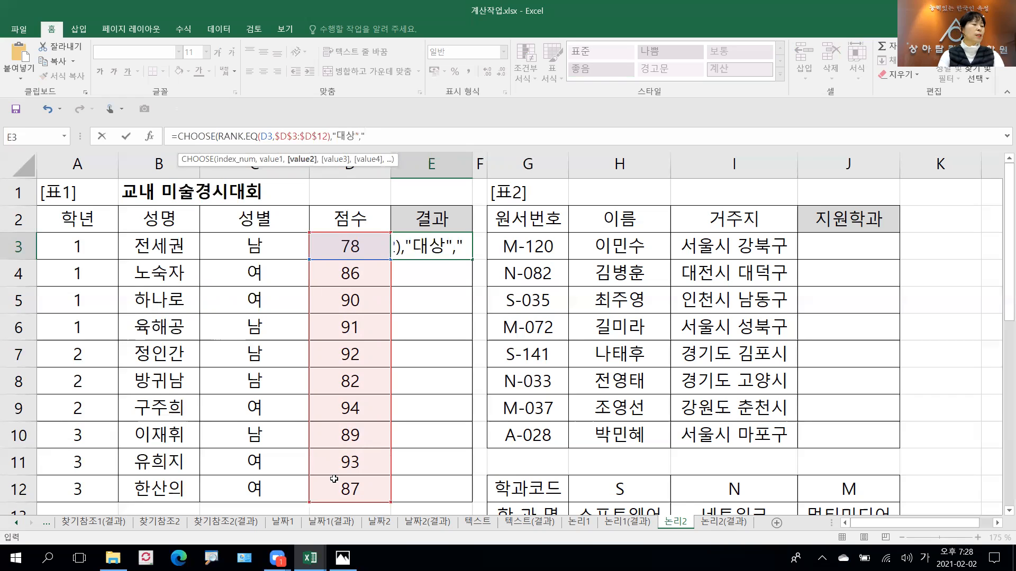
text(금상",")
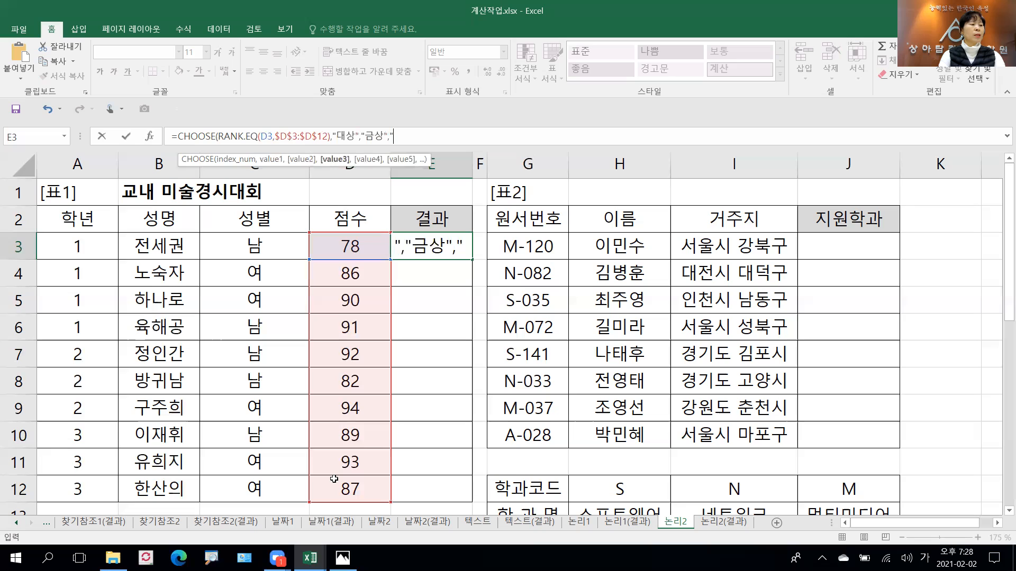
text(은상)
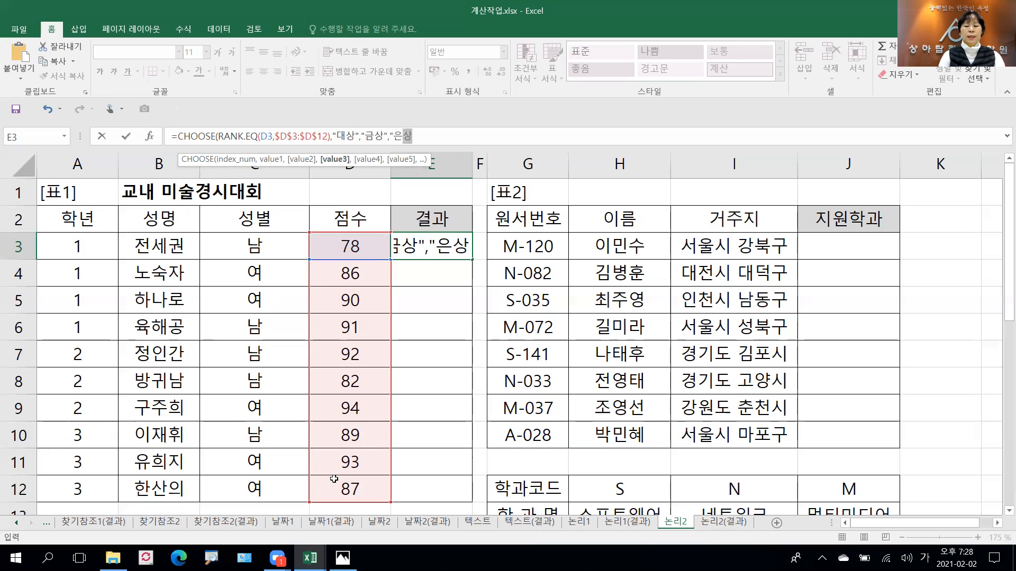
text(",")
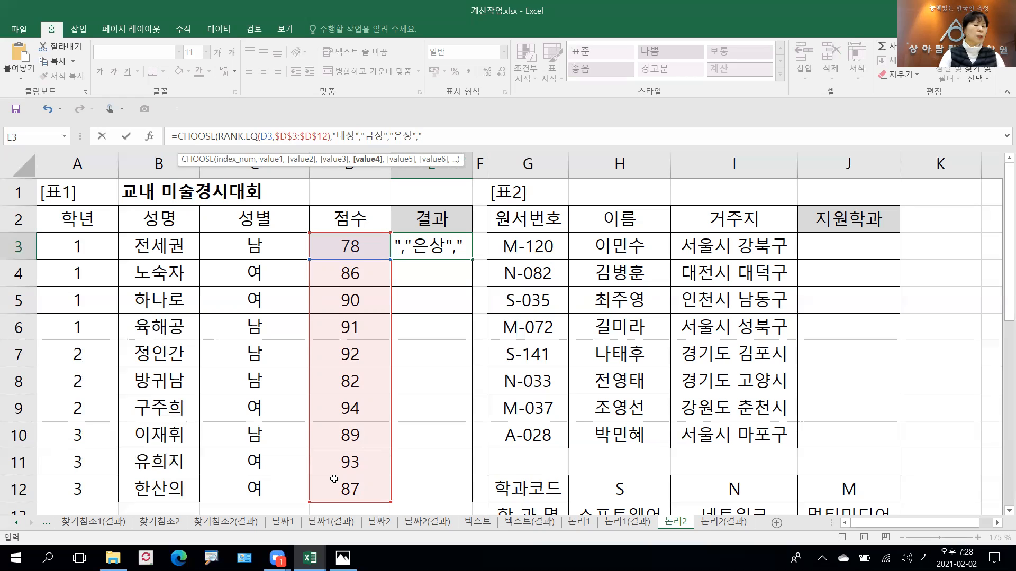
text(동상")
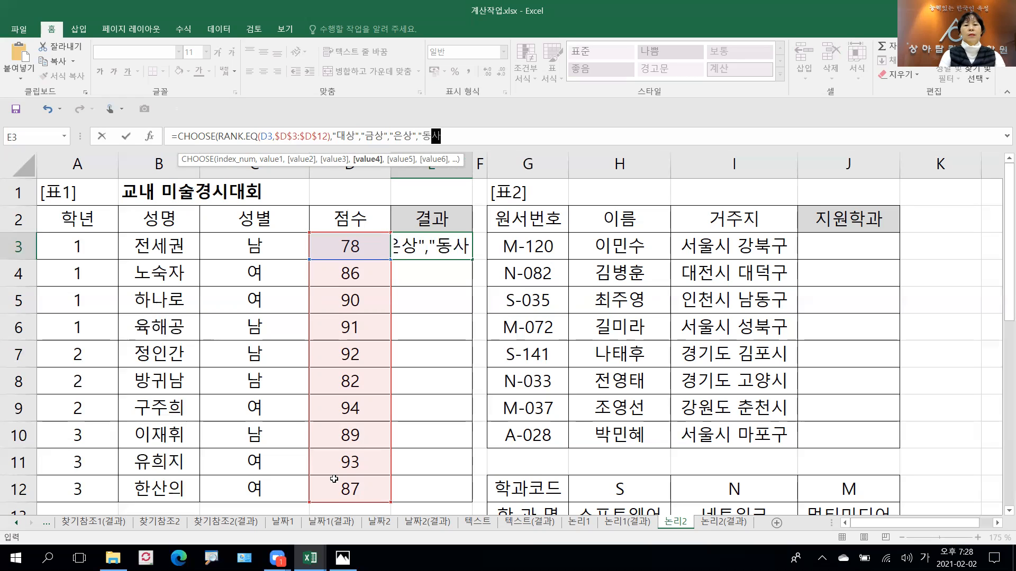
text(,)
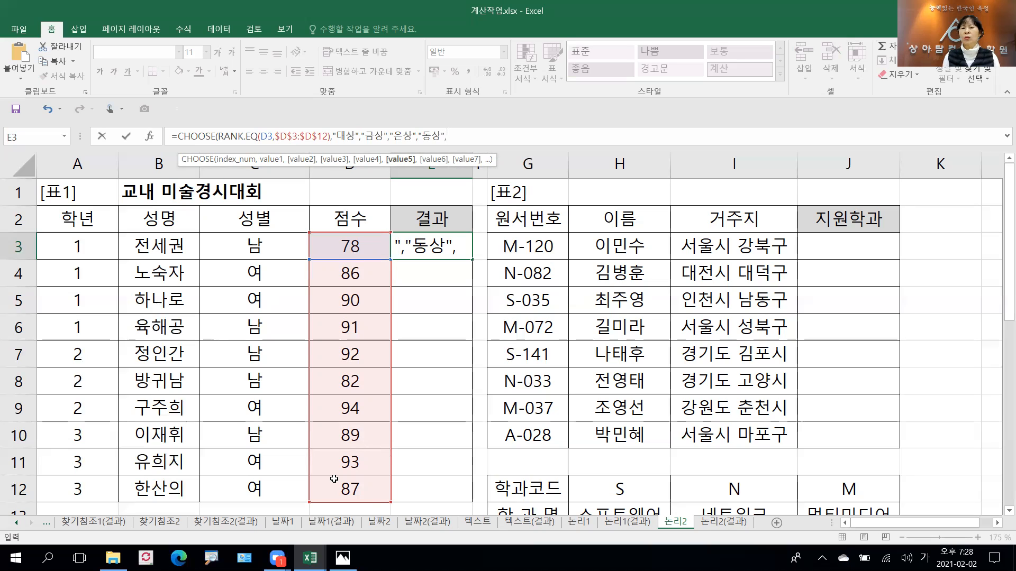
- Complete the E3 formula with six empty-text values ("") for the remaining ranks and fill it down to E12
text("","","",)
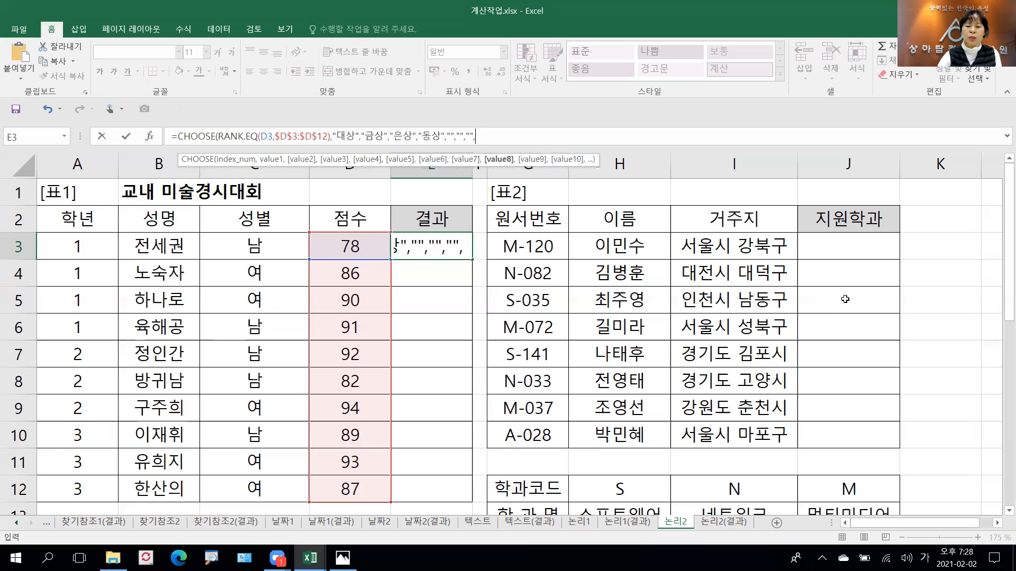
text("","",)
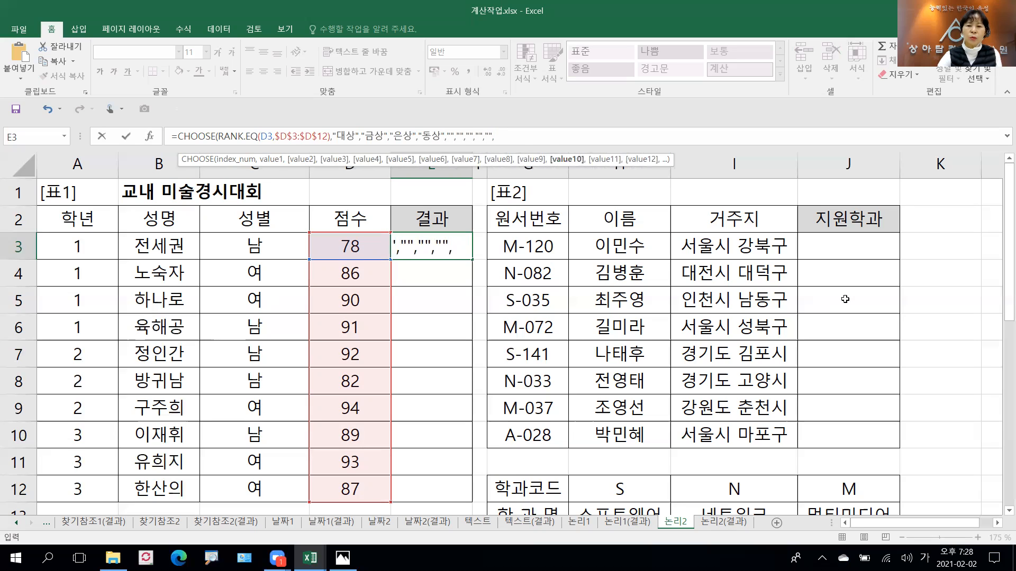
text("")
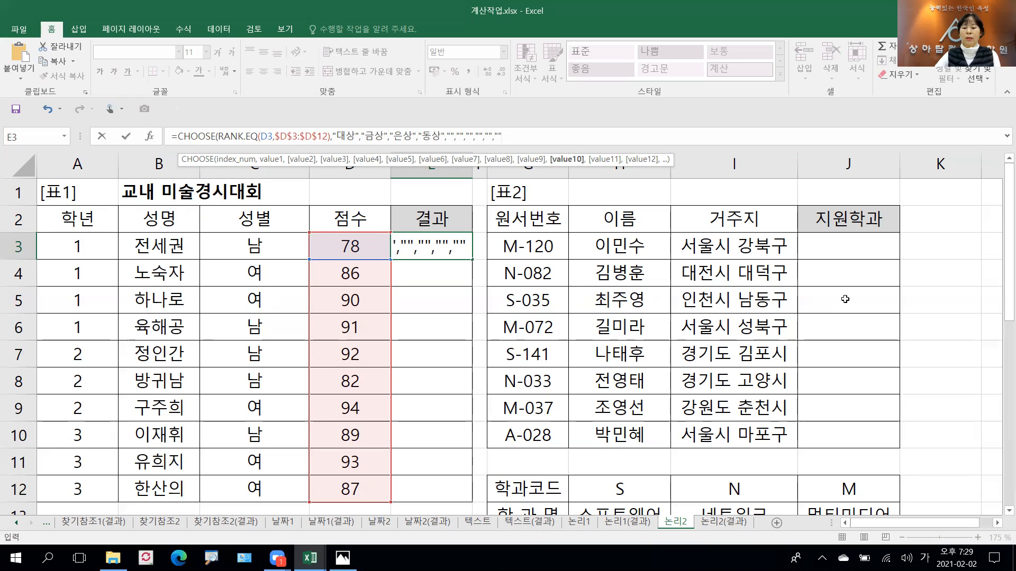
text())
key(Return)
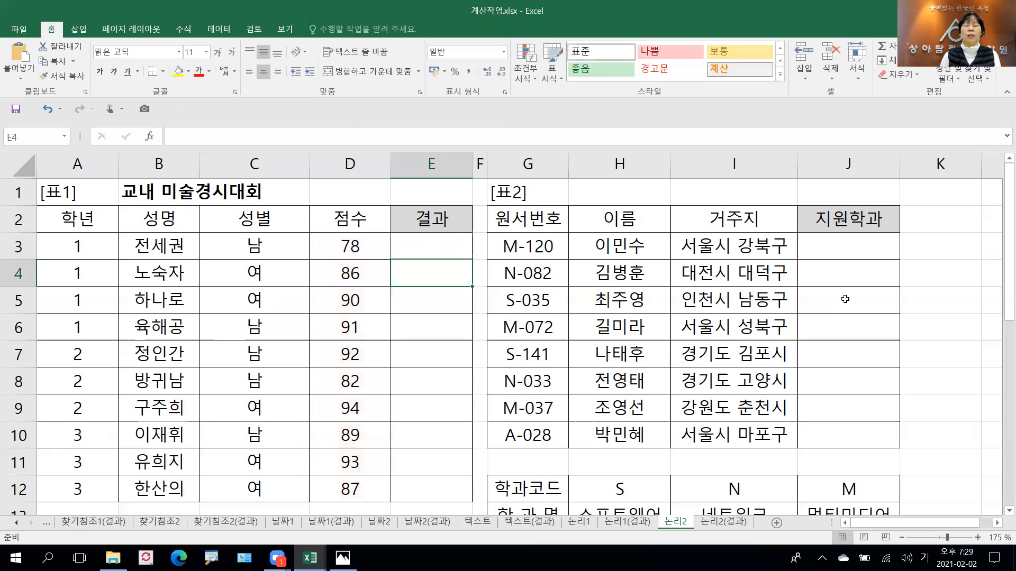
click(458, 244)
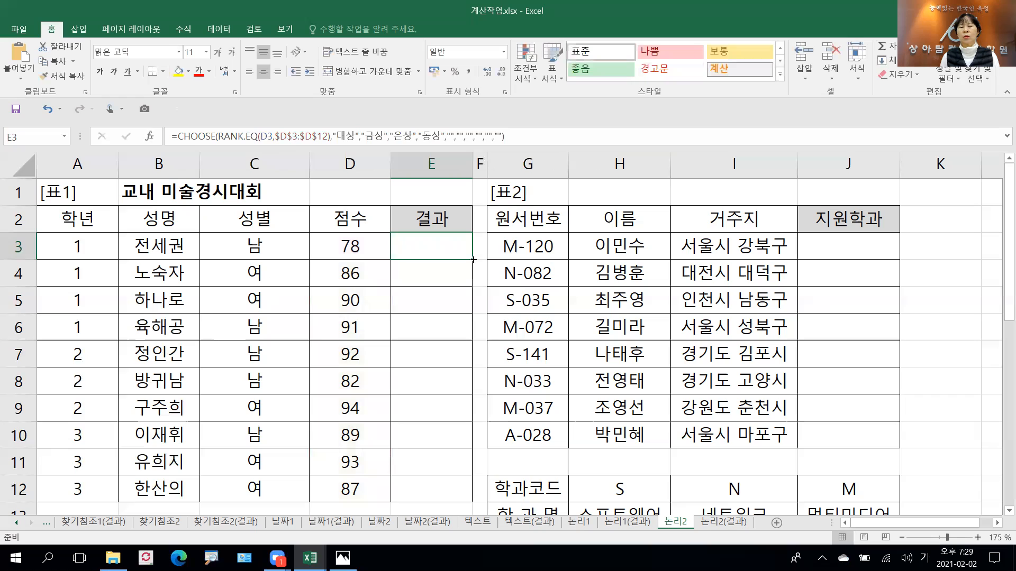
double_click(473, 260)
- Shorten the E3 formula so only one empty-text value ("") follows "동상", and enter it
click(447, 244)
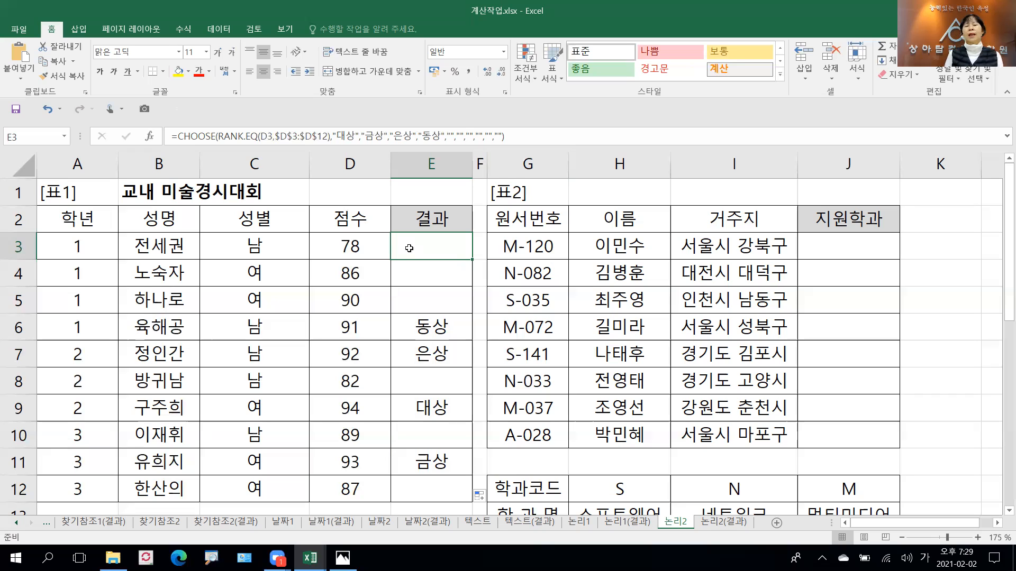
click(601, 130)
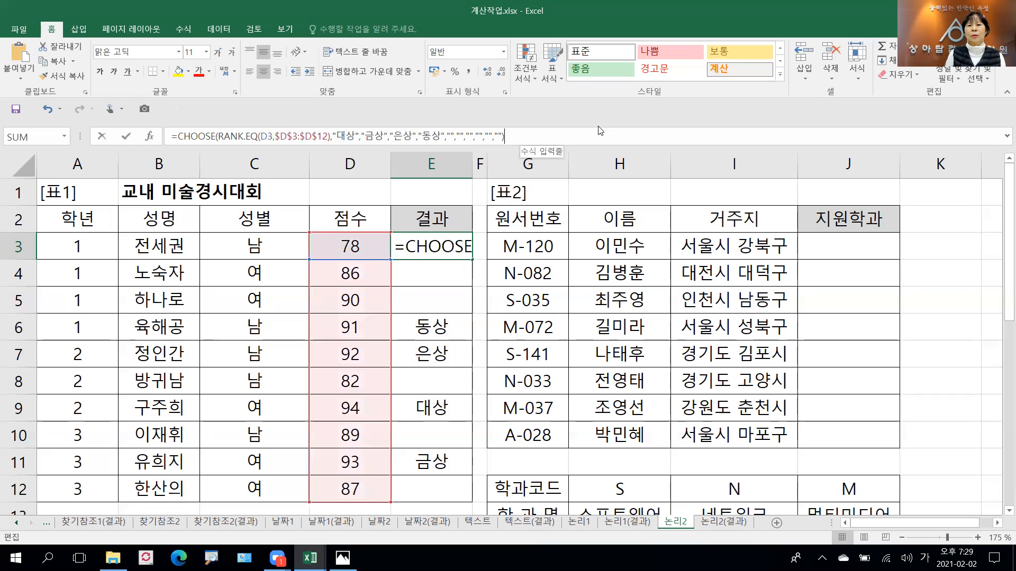
key(BackSpace)
key(BackSpace)
key(BackSpace)
key(BackSpace)
key(BackSpace)
key(BackSpace)
key(BackSpace)
key(BackSpace)
key(BackSpace)
key(BackSpace)
key(BackSpace)
key(BackSpace)
key(BackSpace)
key(BackSpace)
key(BackSpace)
key(BackSpace)
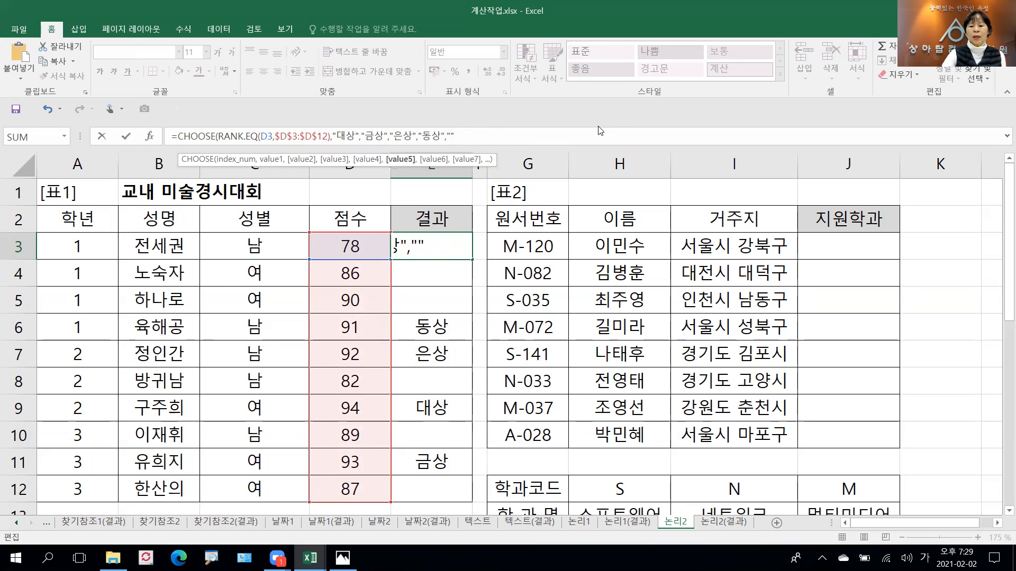
text())
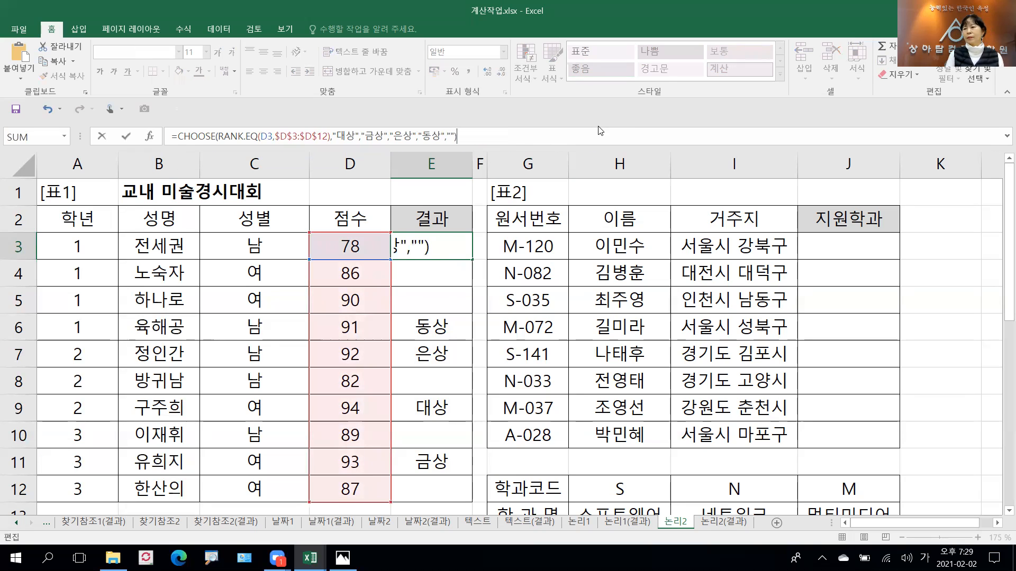
key(Return)
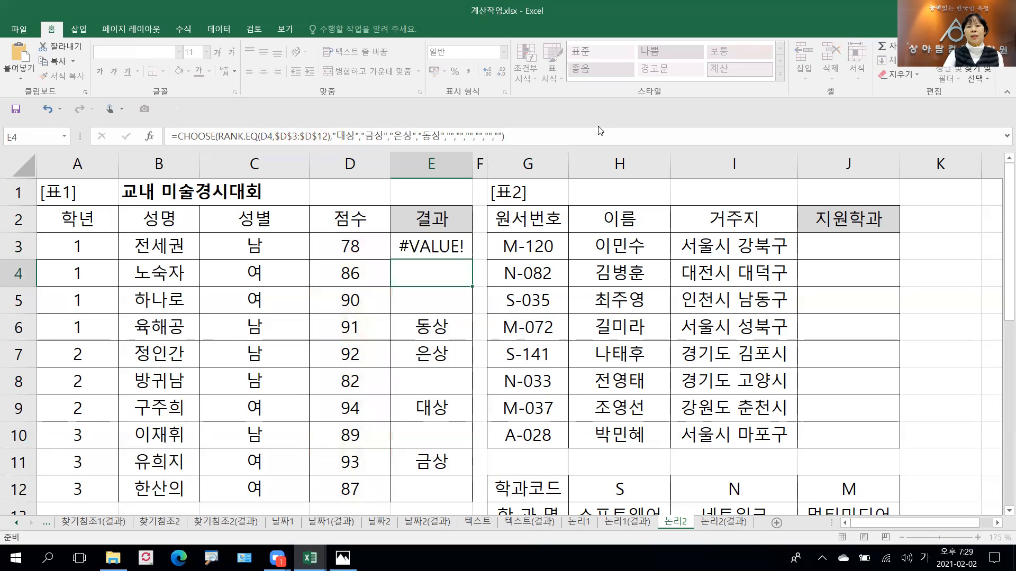
- Fill the shortened CHOOSE formula from E3 down to E12 and check the result cells for the lower ranks
click(454, 255)
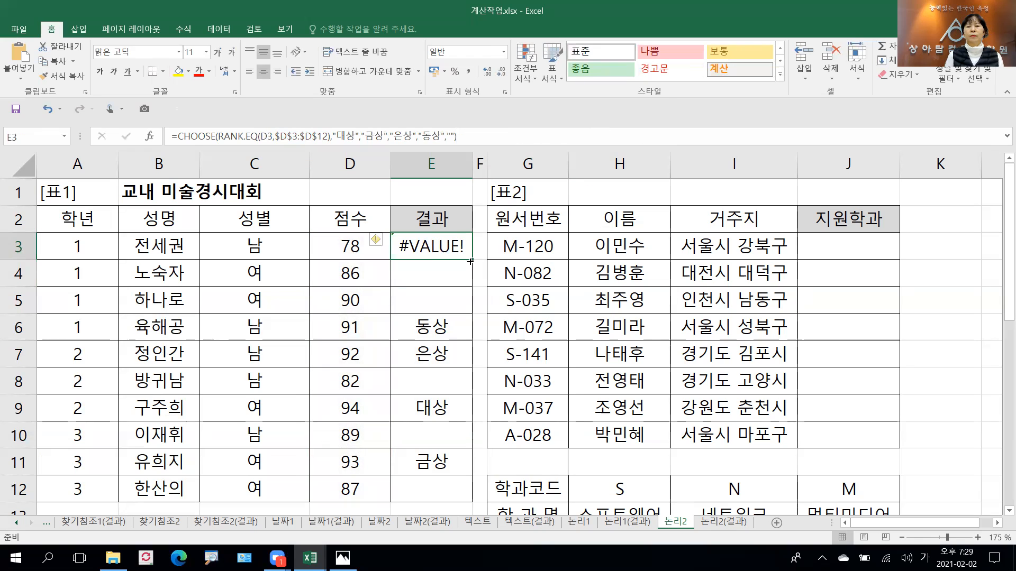
double_click(472, 263)
click(454, 244)
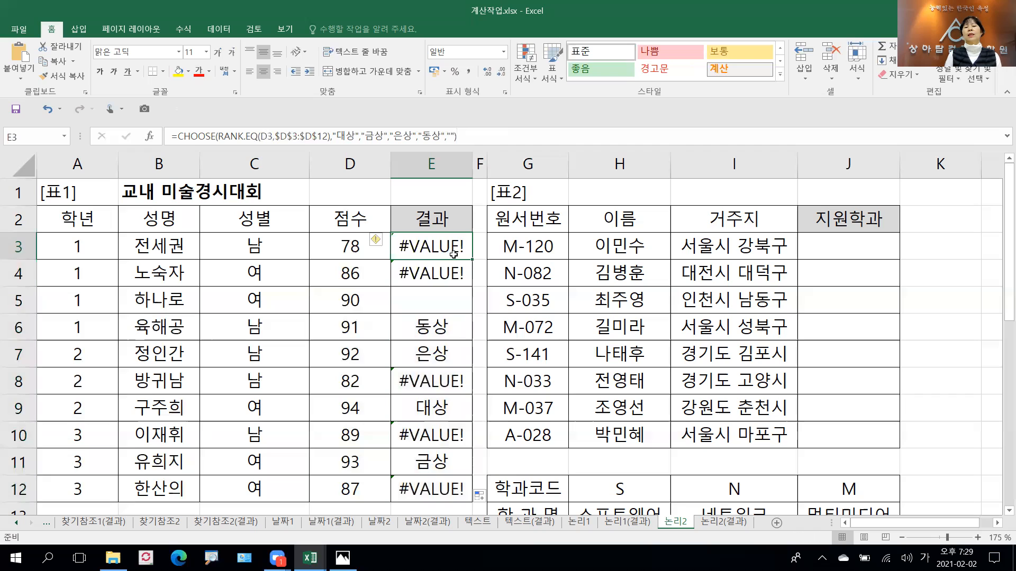
click(448, 271)
click(437, 380)
click(429, 443)
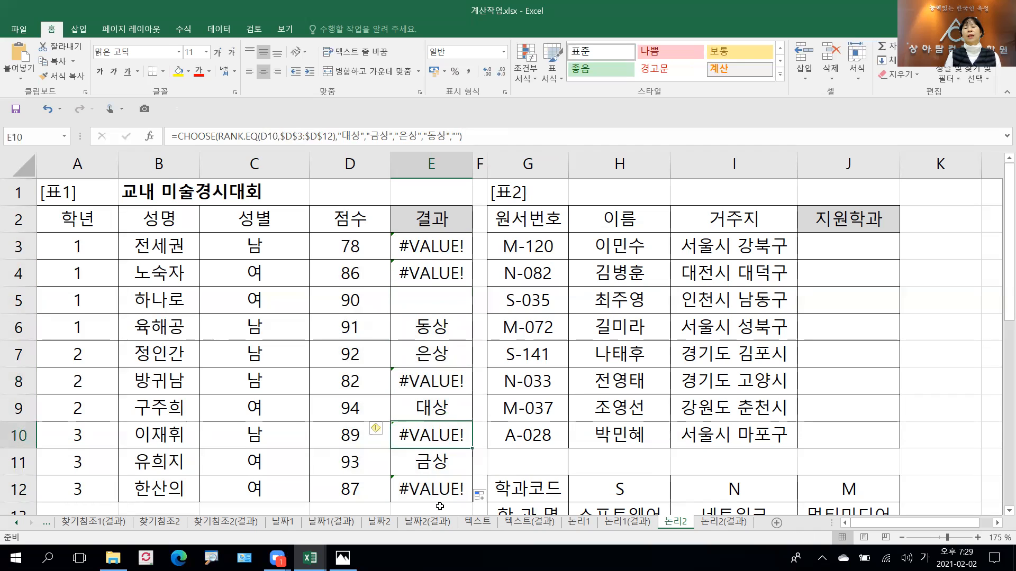
click(435, 490)
- Remove the empty-text value from the E3 formula so CHOOSE closes after "동상", and add a comma behind it
click(427, 246)
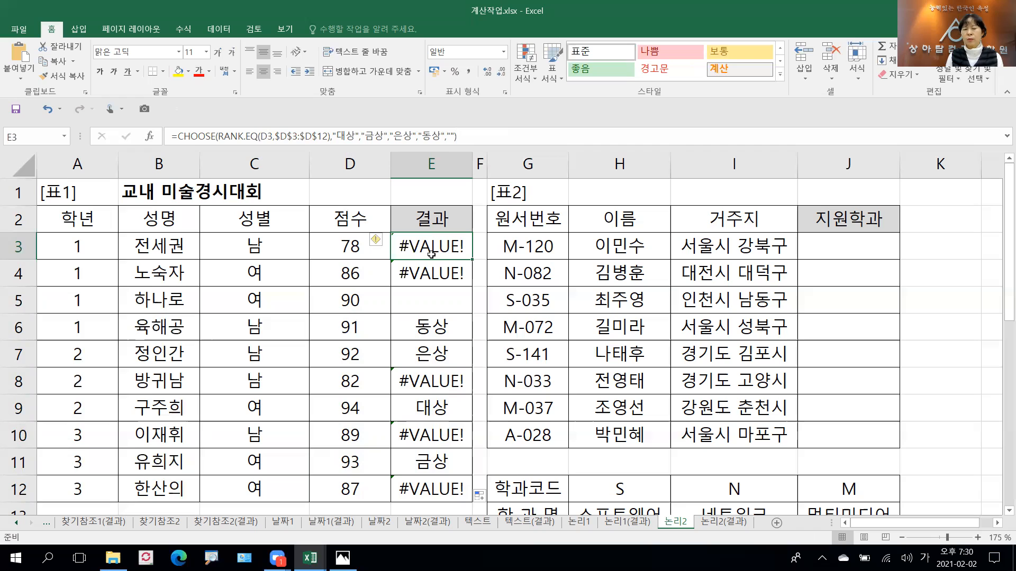
click(482, 135)
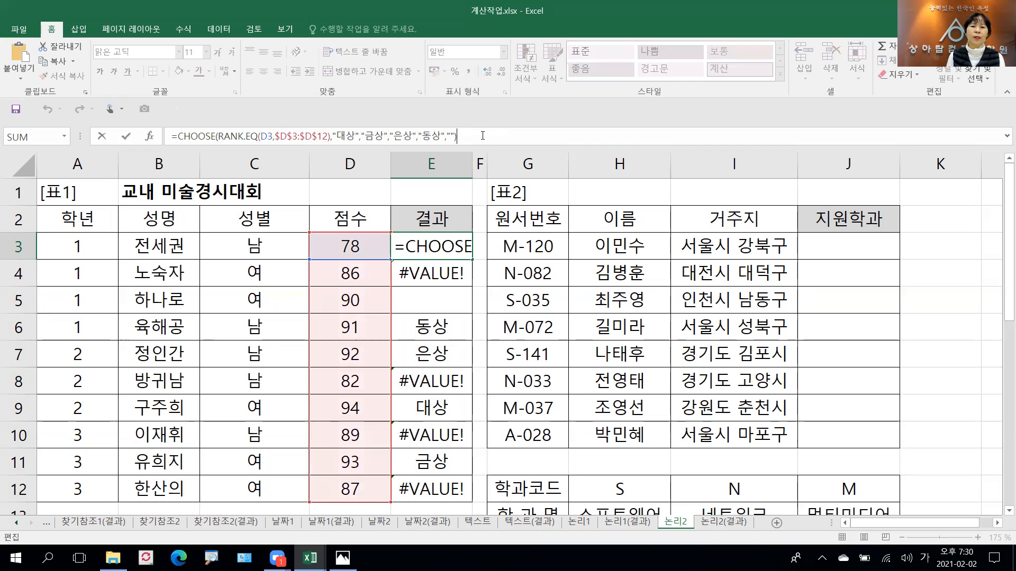
key(BackSpace)
key(BackSpace)
key(BackSpace)
key(BackSpace)
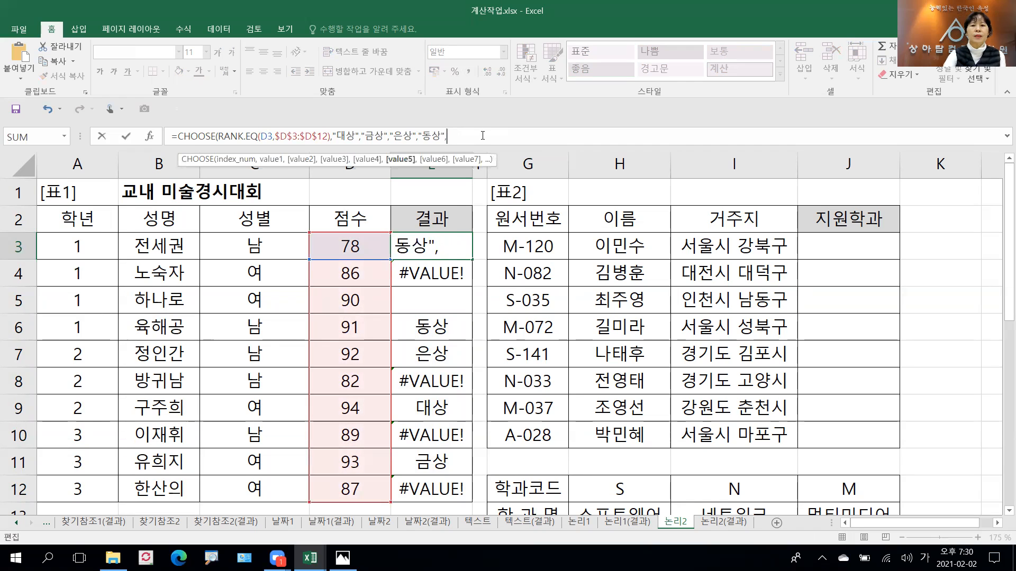
text())
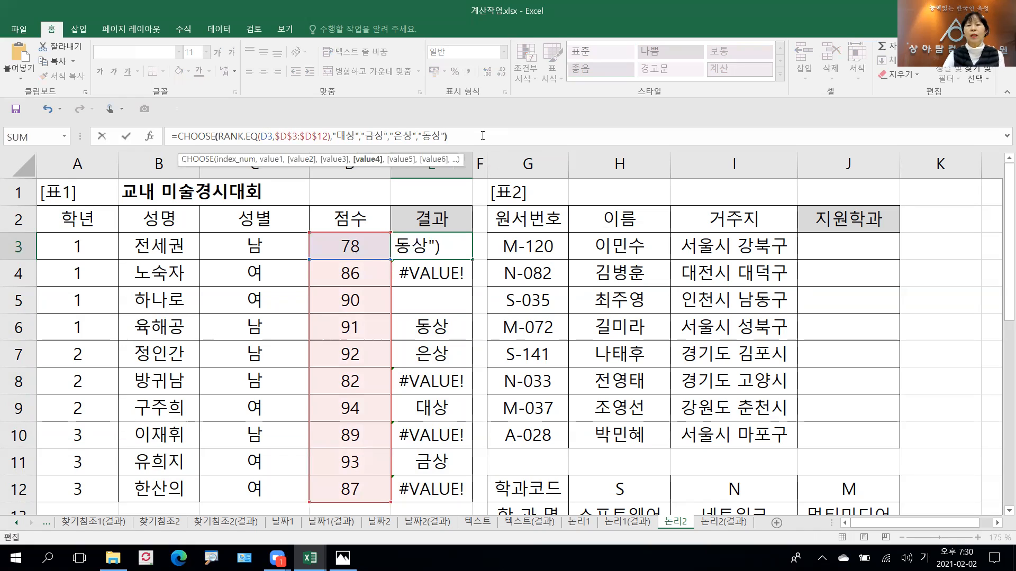
text(,)
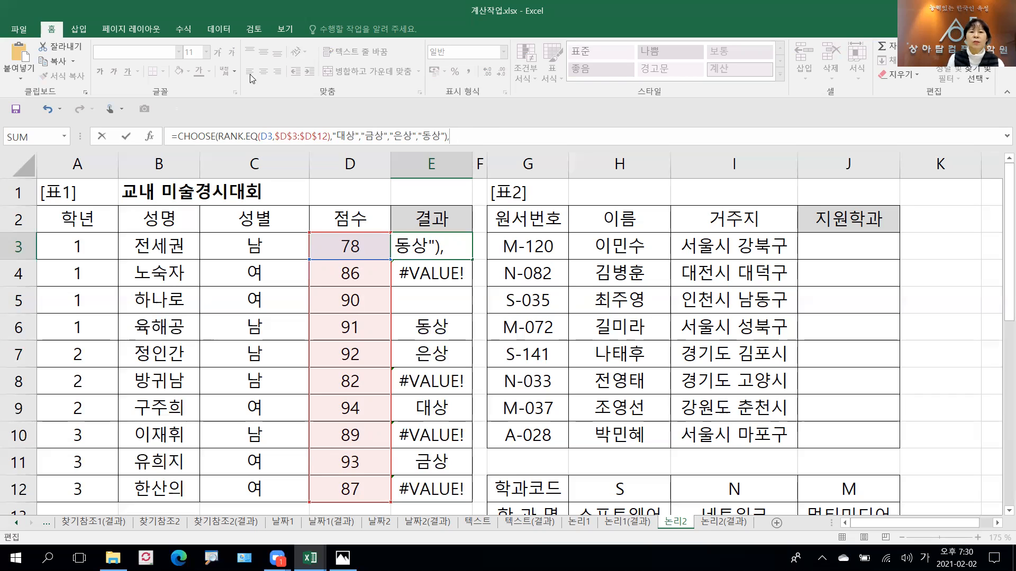
- Insert the IFERROR function in front of CHOOSE in the E3 formula
click(176, 139)
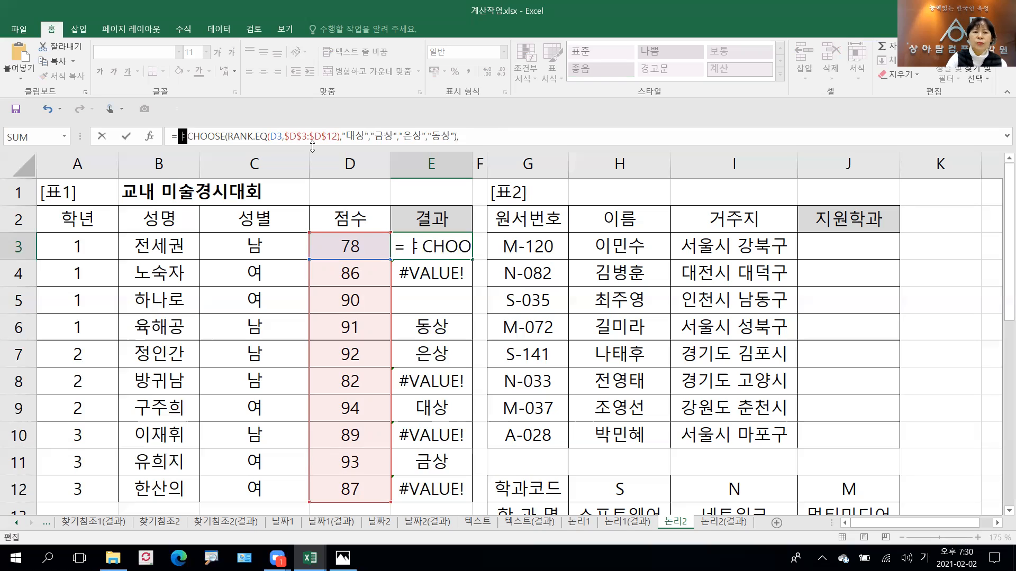
key(Hangul)
text(i)
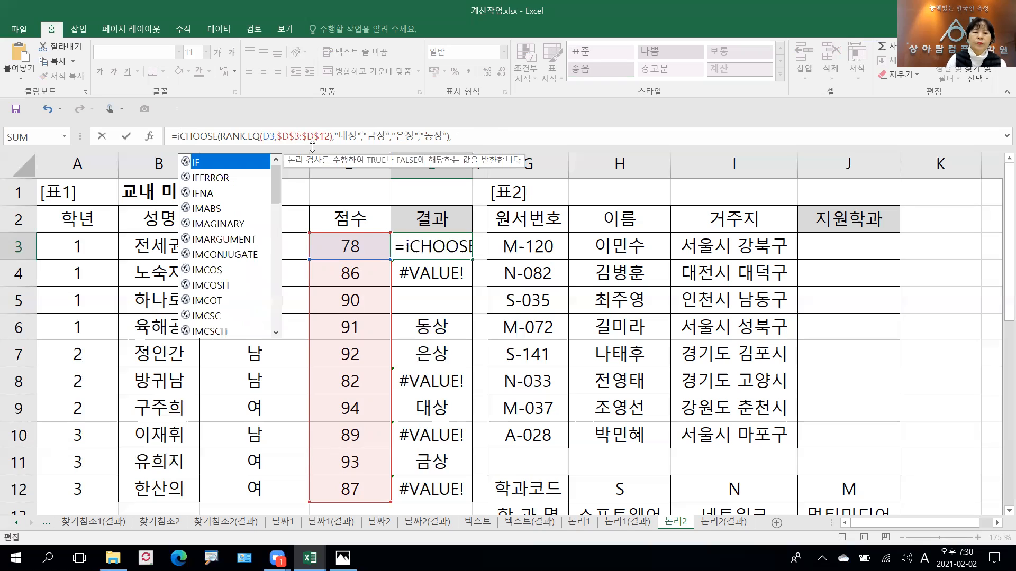
double_click(206, 178)
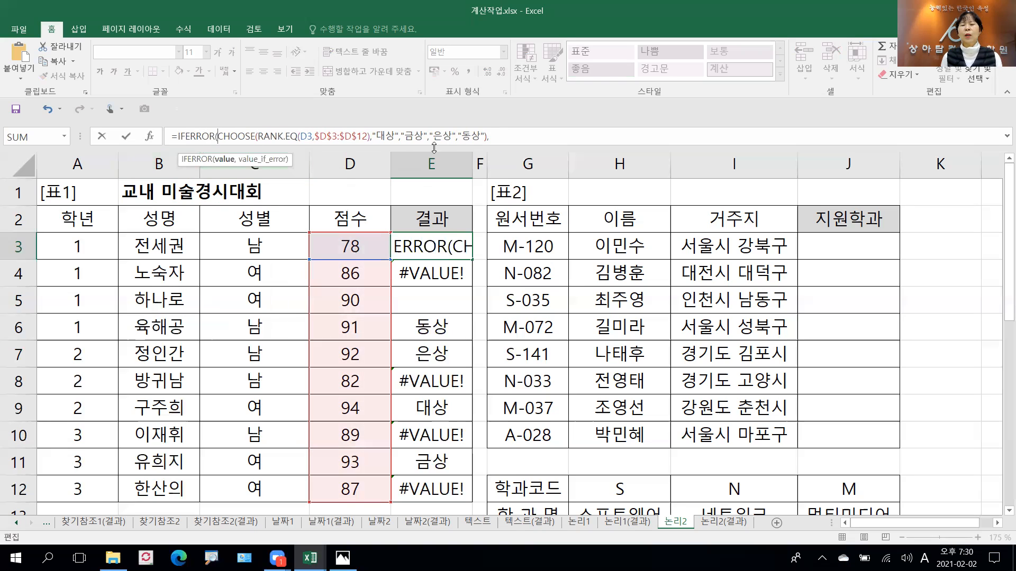
- Complete the E3 formula with empty text ("") as the IFERROR fallback value and fill it down to E12
click(502, 136)
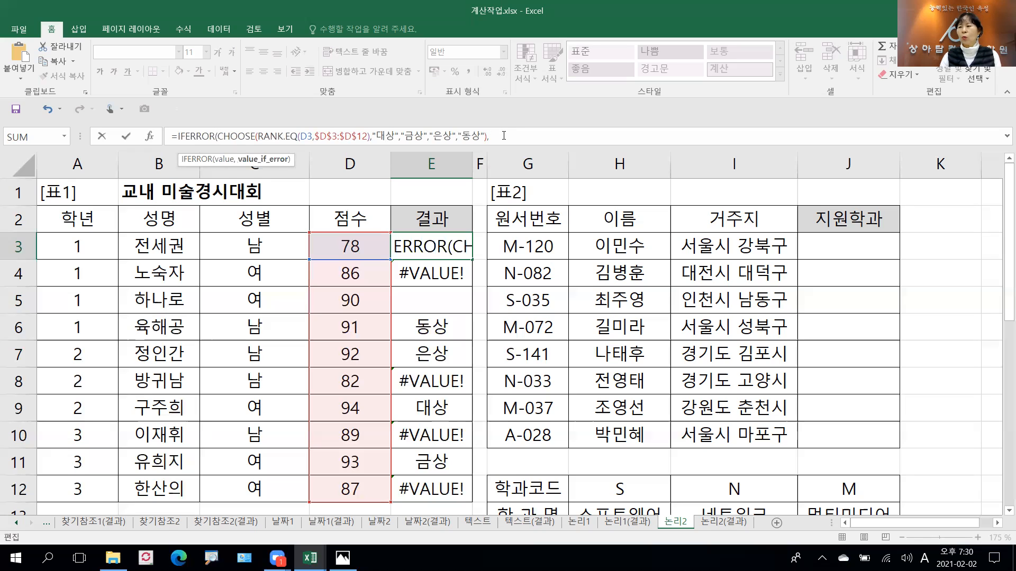
text(")
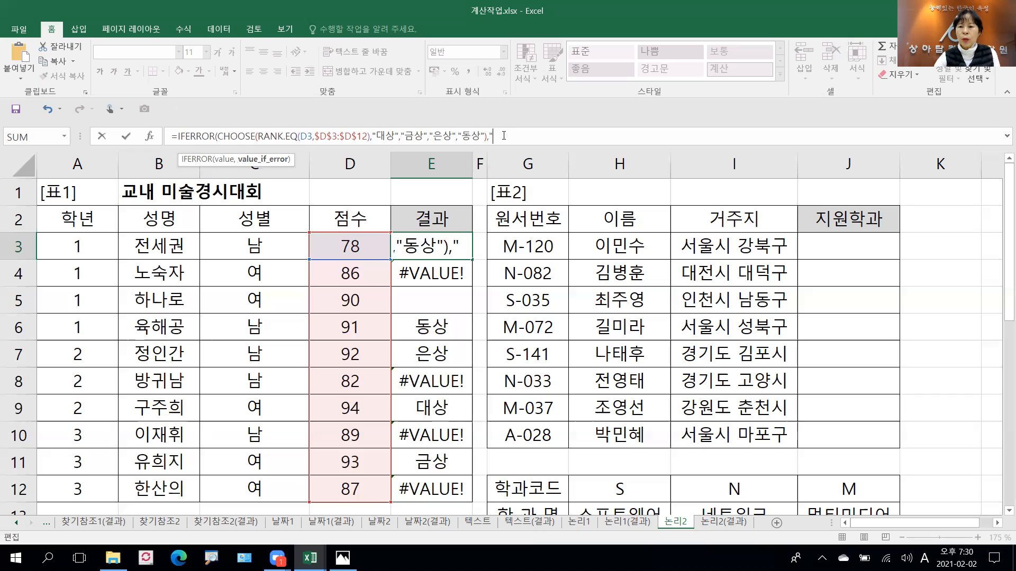
text("))
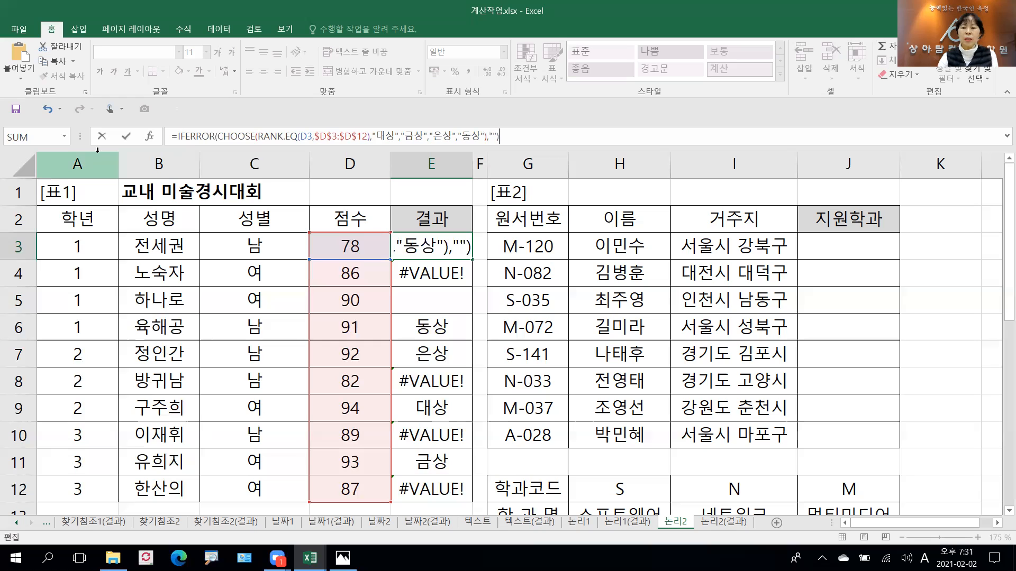
key(Return)
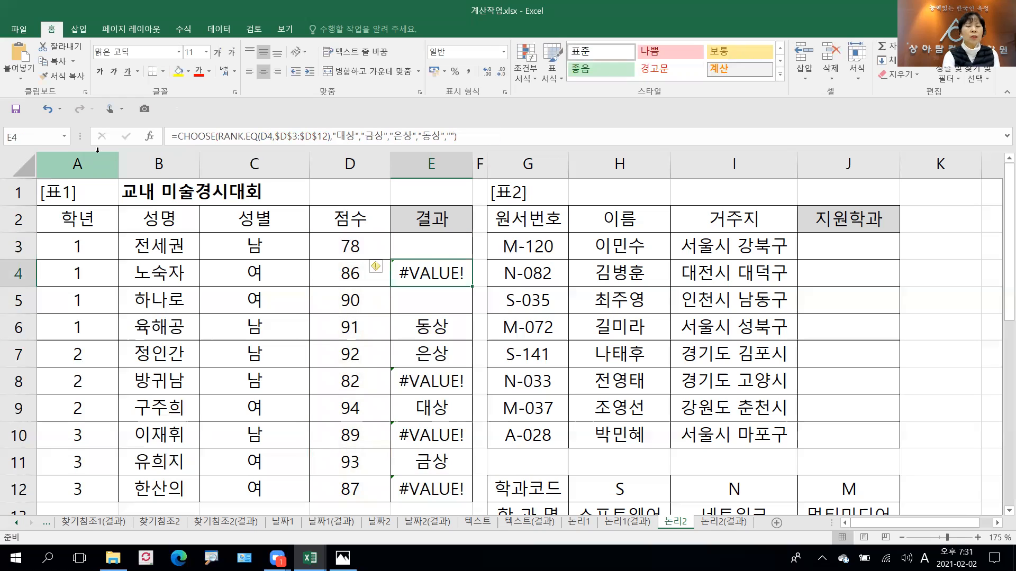
click(433, 236)
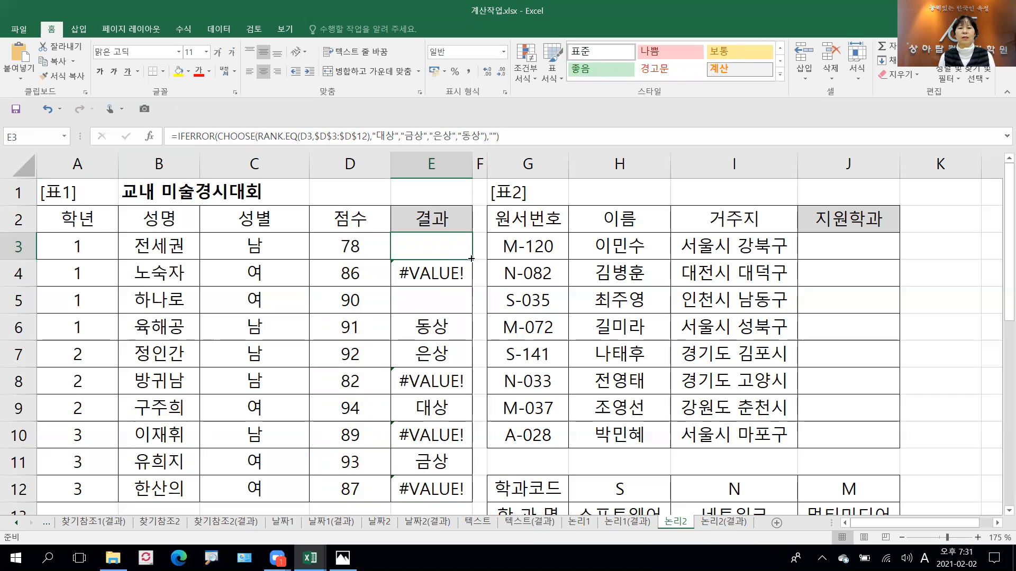
double_click(471, 259)
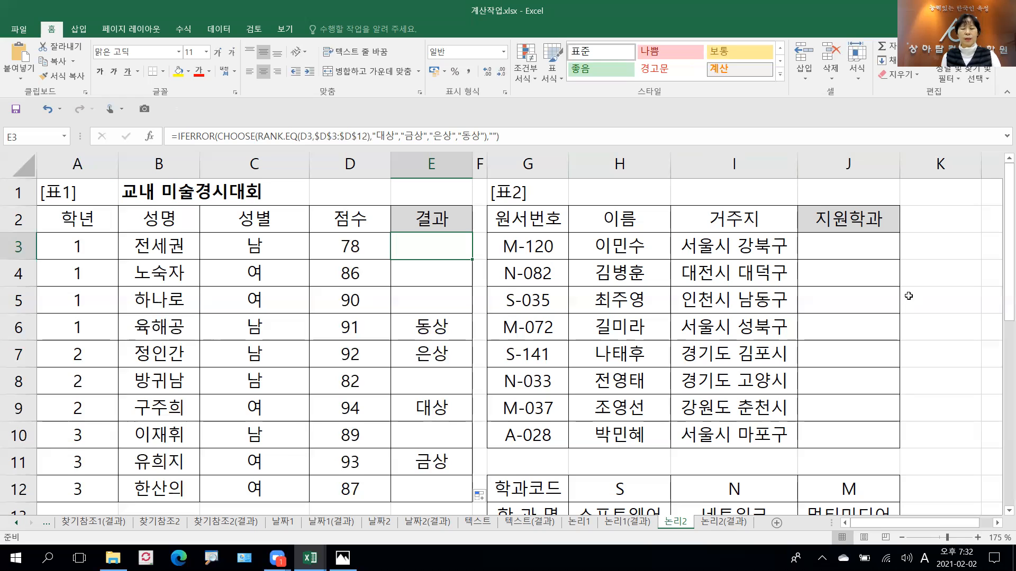
- Examine the 지원학과 and 원서번호 columns of [표2] and the 학과코드 and 학과명 rows in G12:J13
scroll(910, 294, down, 1)
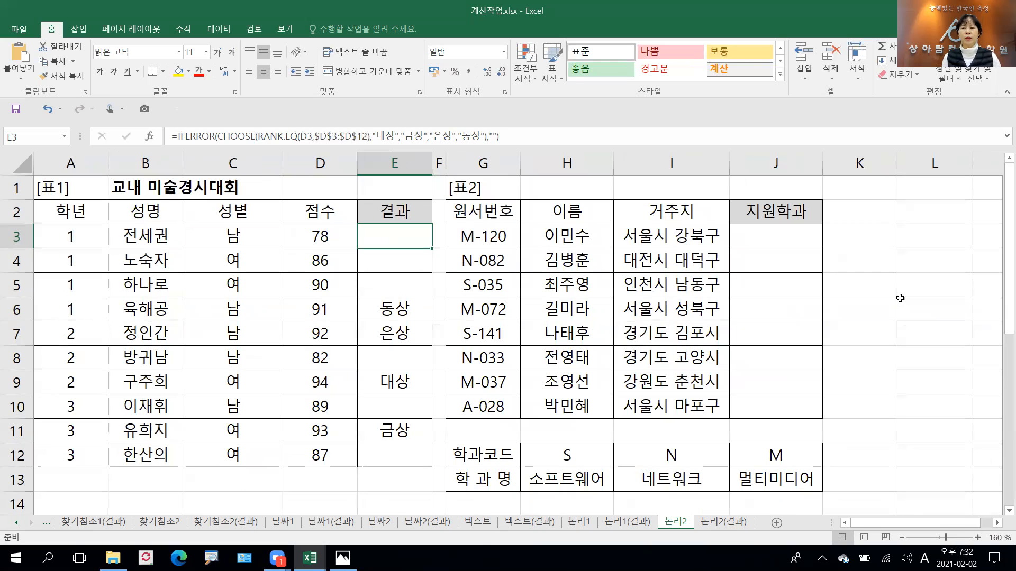
click(910, 294)
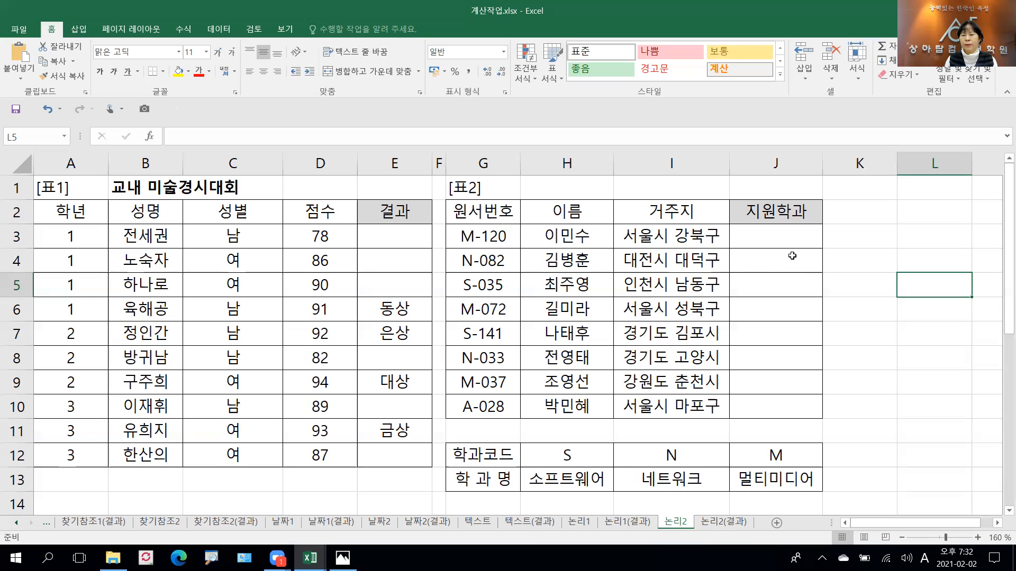
click(782, 237)
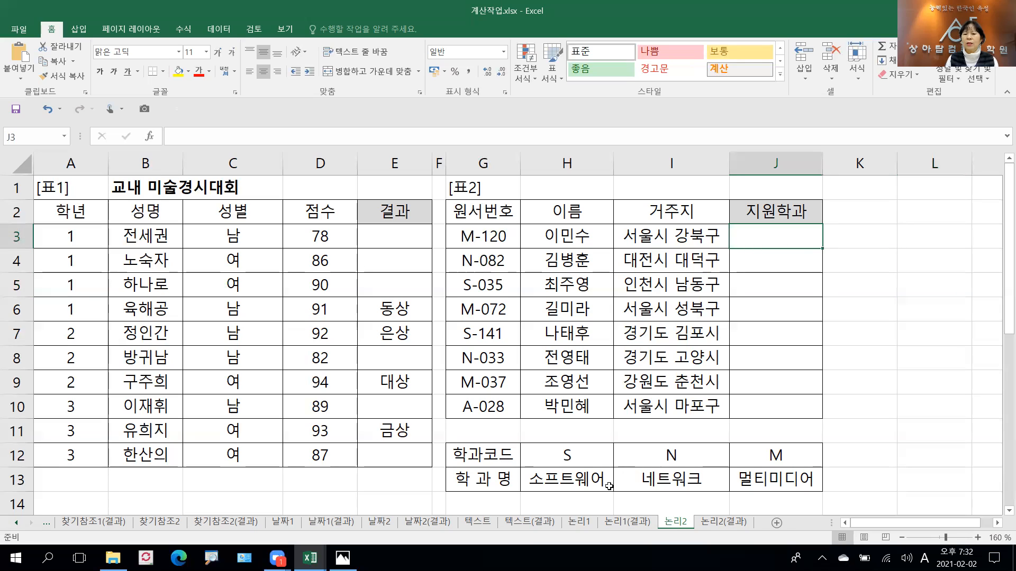
click(481, 241)
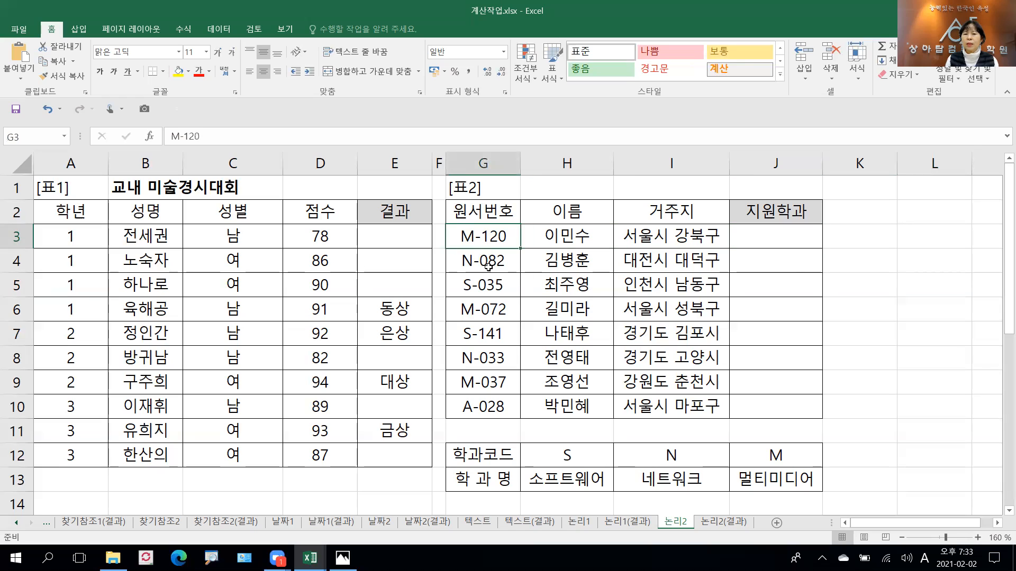
drag(486, 452, 788, 473)
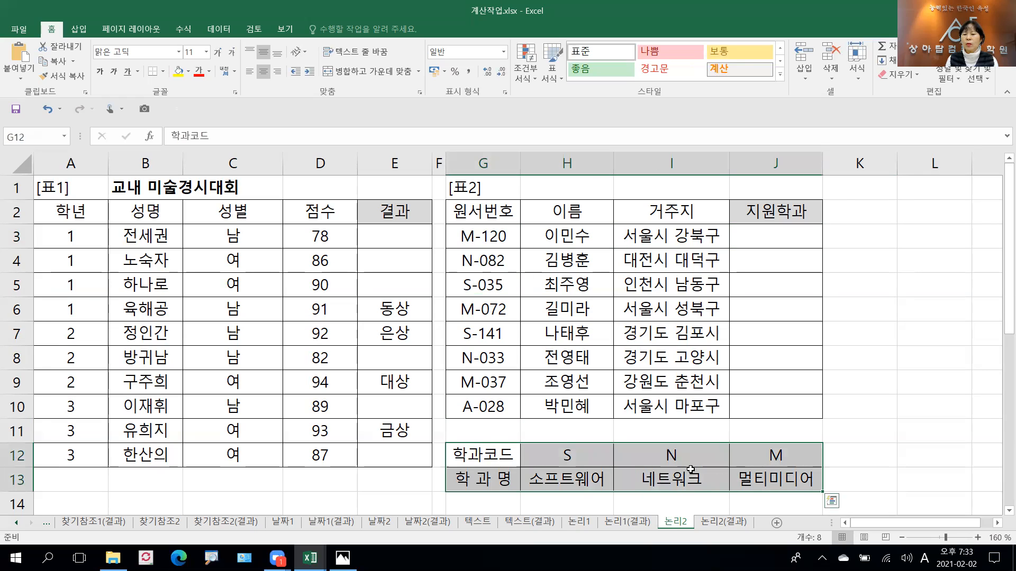
drag(554, 456, 762, 456)
drag(534, 479, 772, 479)
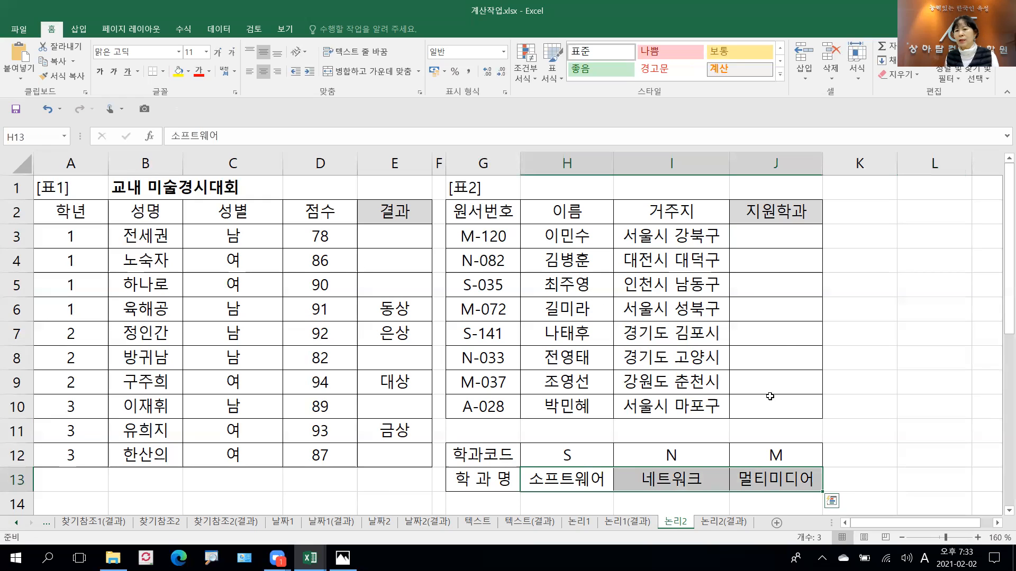
- Start an HLOOKUP formula in J3 with LEFT(G3,1) as the lookup value
click(776, 234)
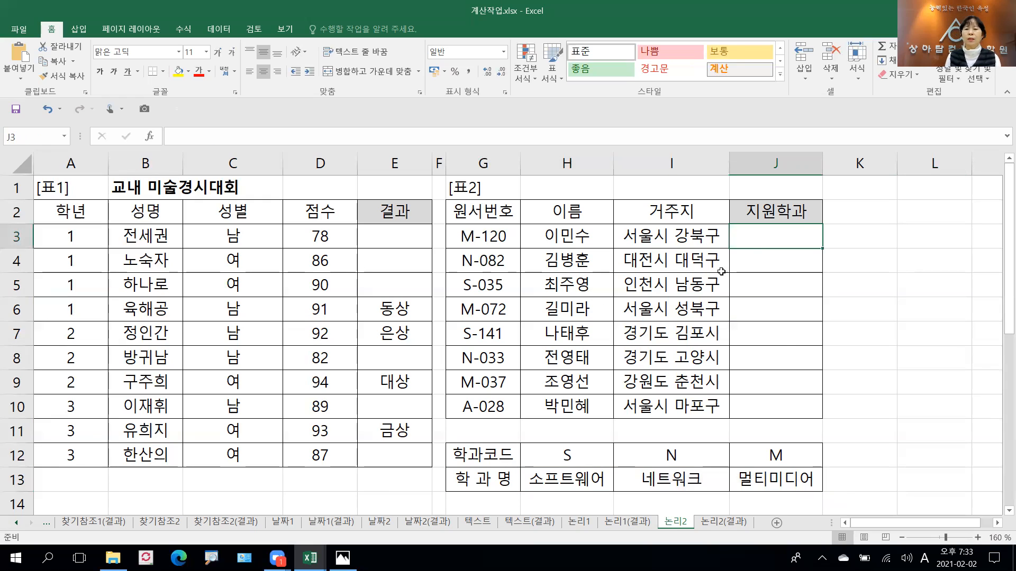
click(229, 128)
text(=)
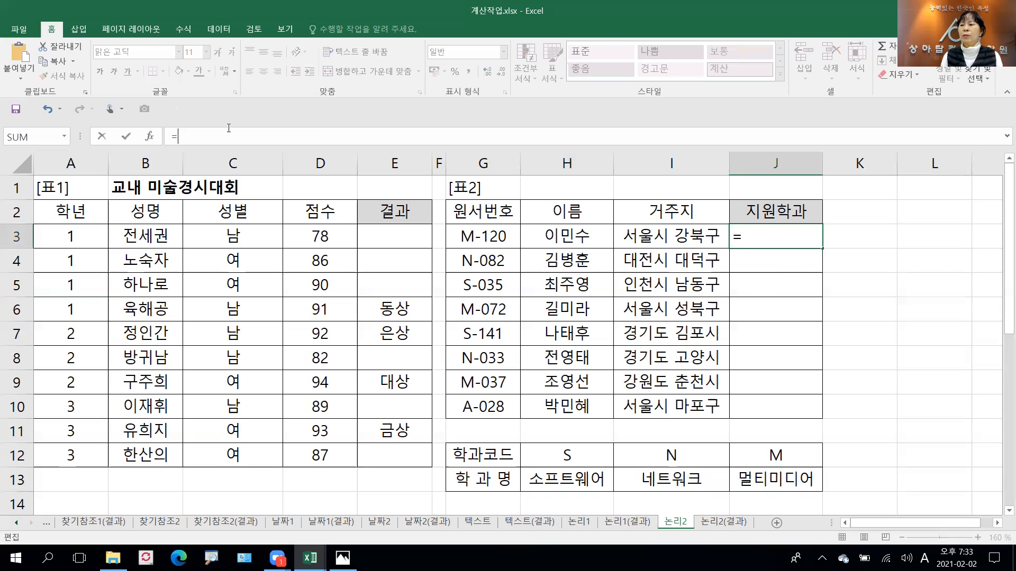
text(hl)
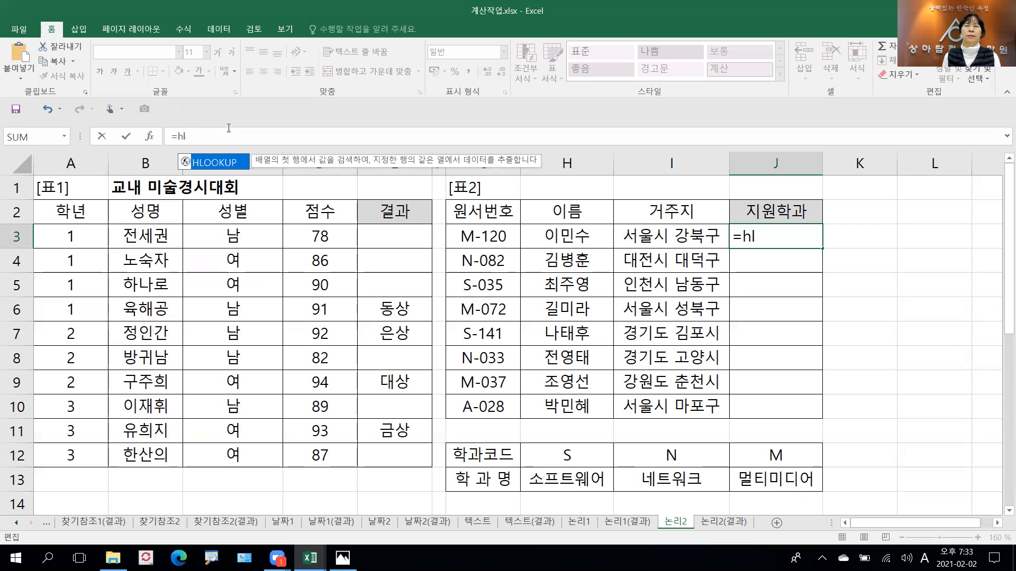
double_click(216, 162)
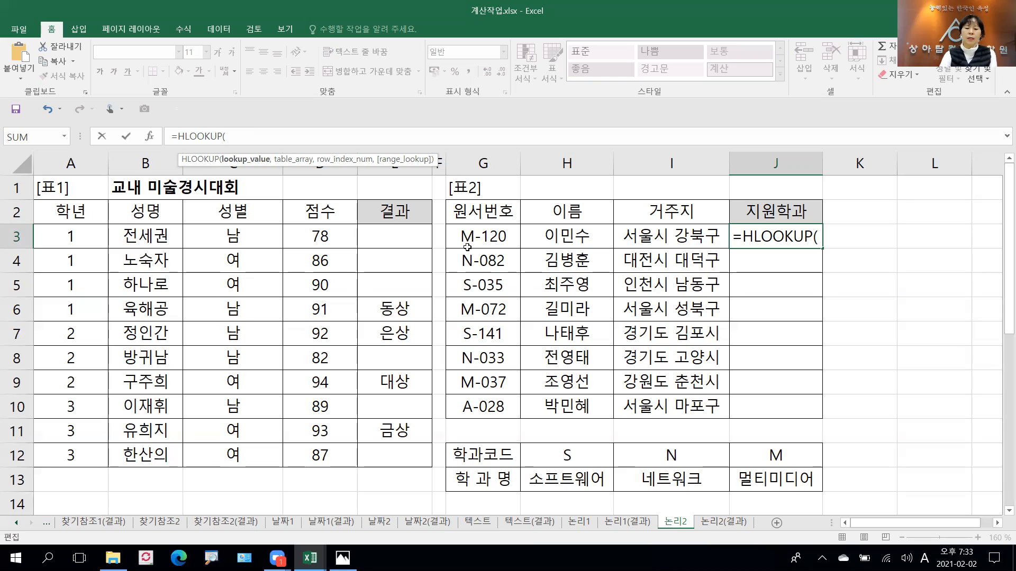
text(le)
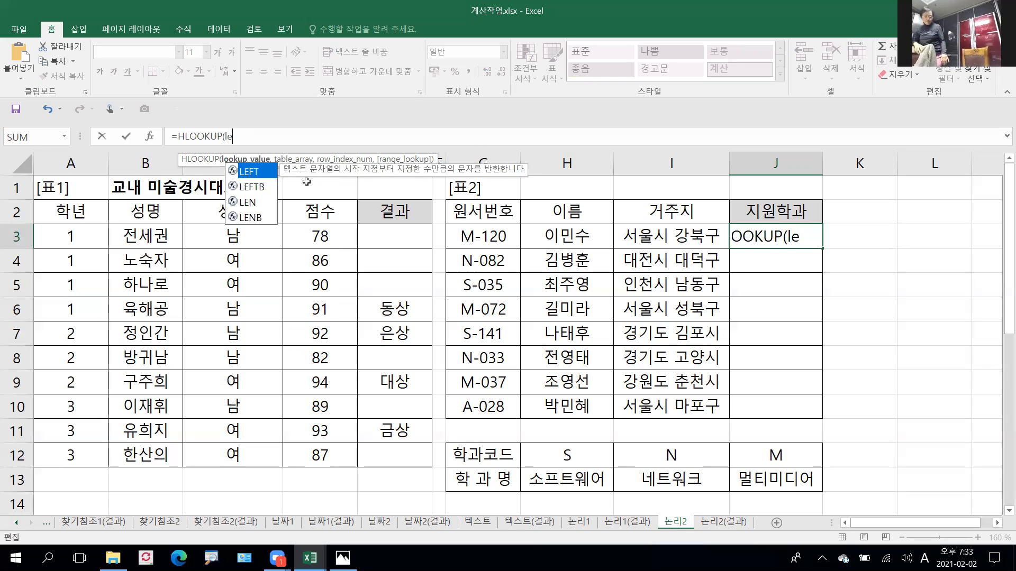
double_click(249, 171)
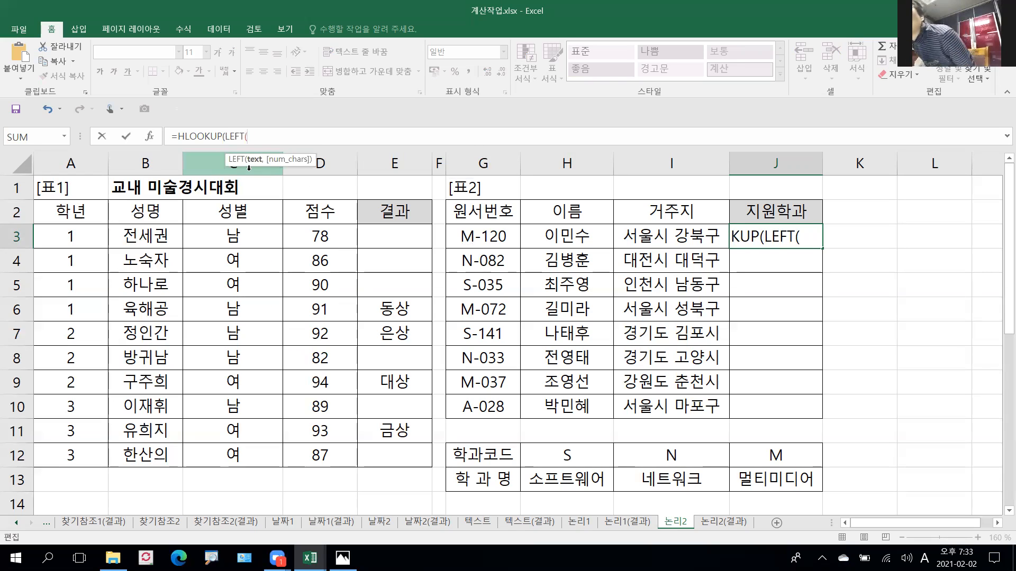
click(491, 236)
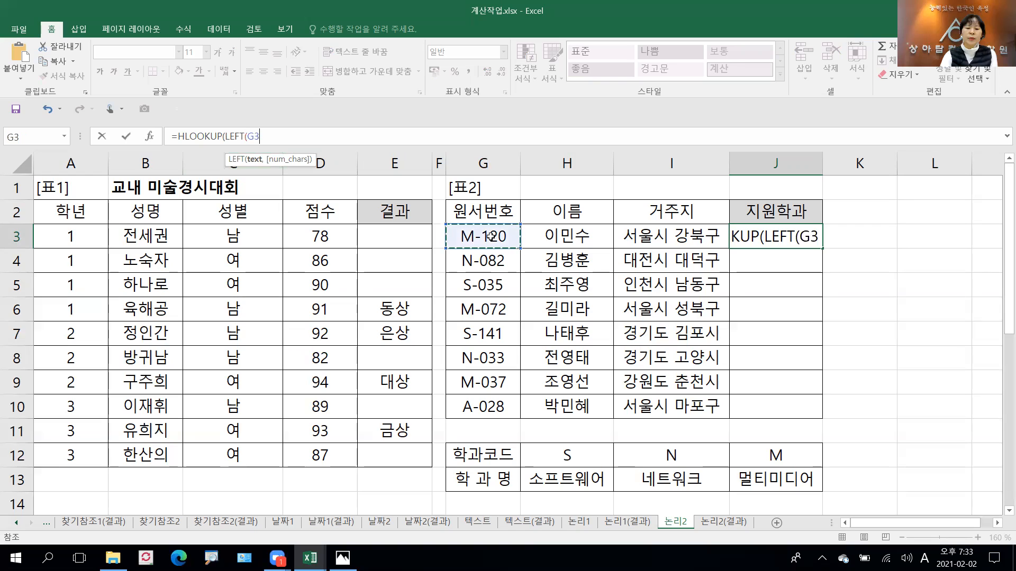
text(,)
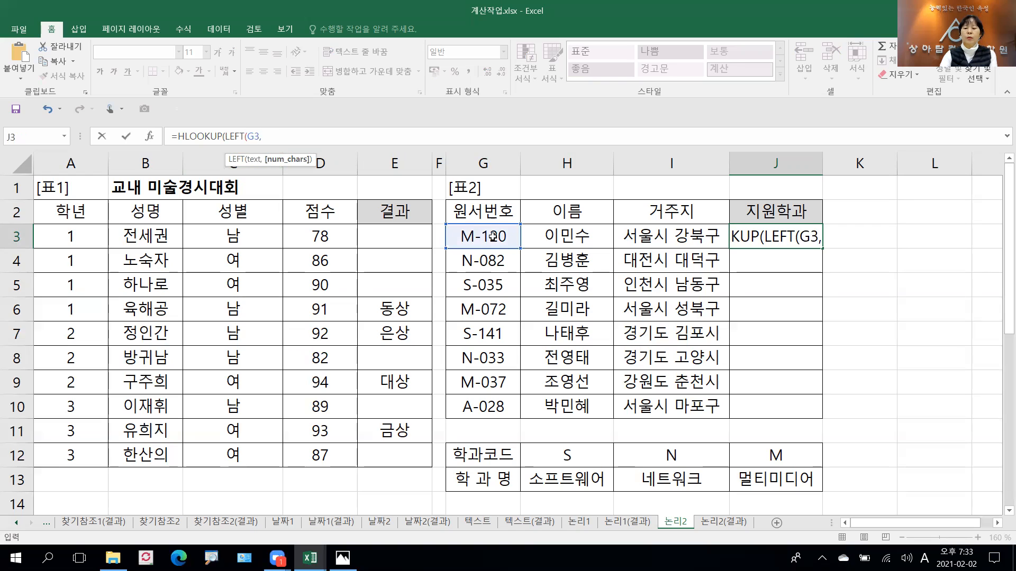
text(1)
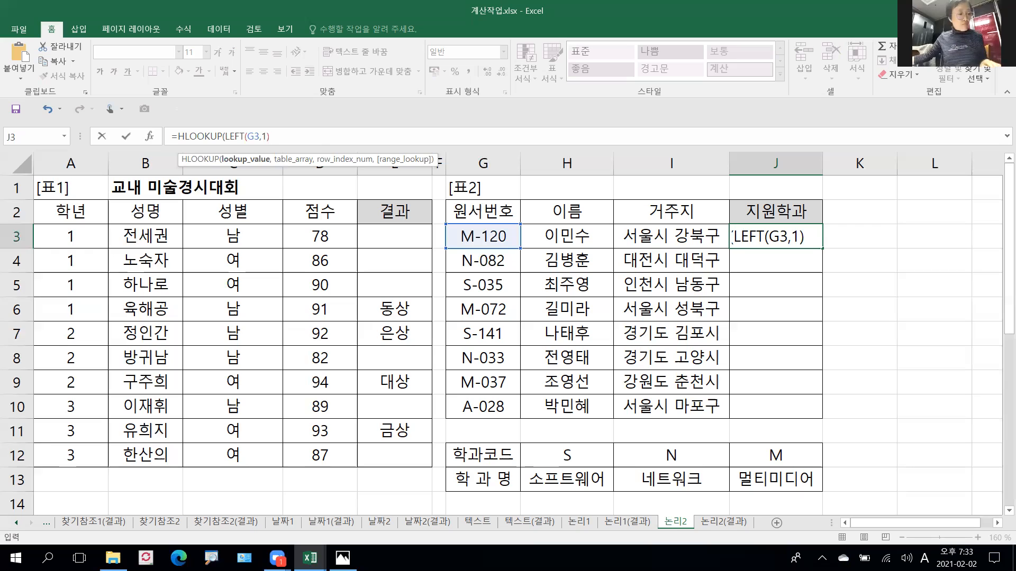
- Add the absolute range $H$12:$J$13 as the table array of the HLOOKUP formula
text(,)
drag(545, 460, 766, 472)
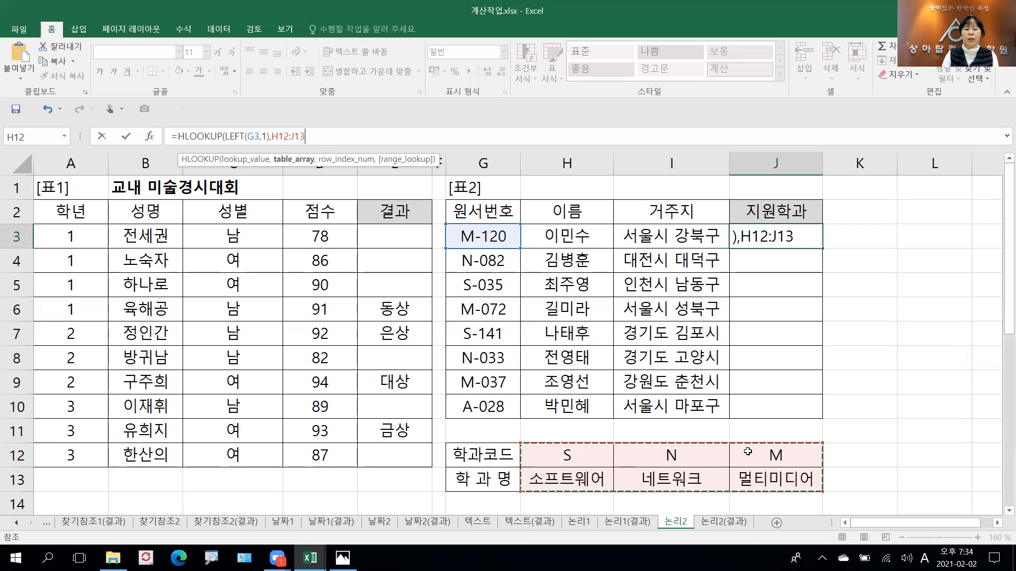
key(F4)
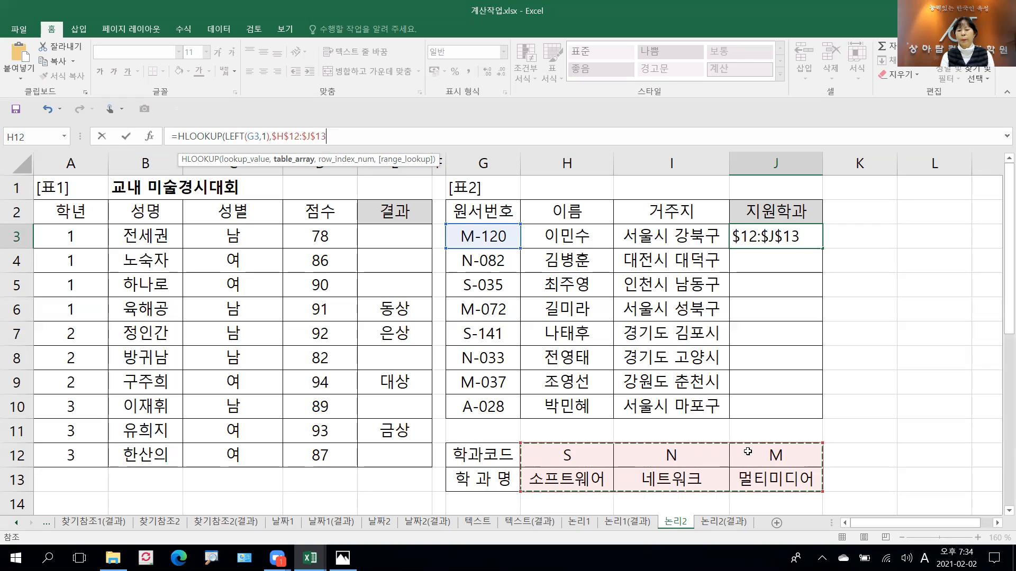
text(,)
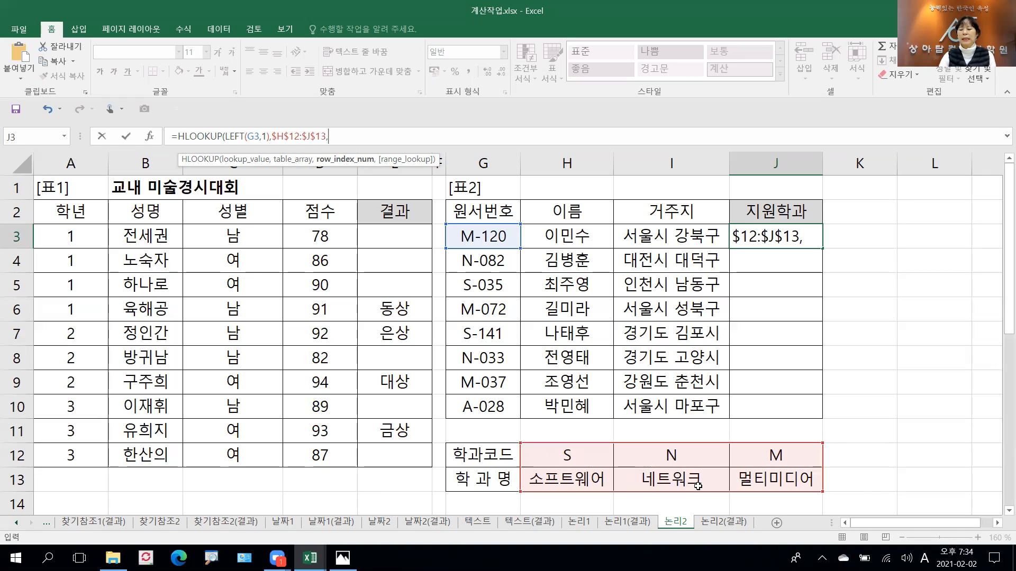
- Complete the J3 HLOOKUP formula with row index 2 and FALSE for an exact match, and fill it down to J10
text(2,)
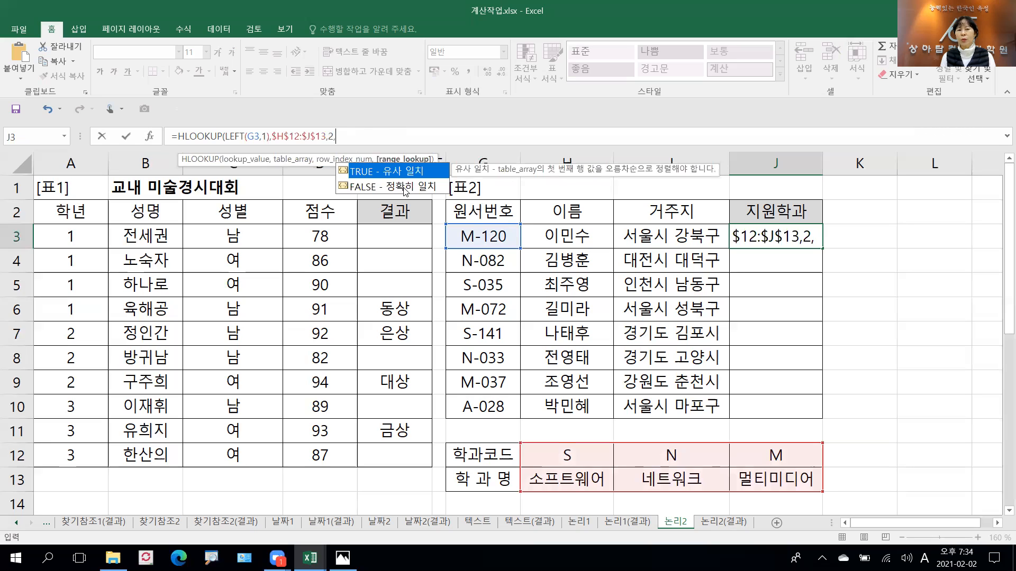
double_click(404, 188)
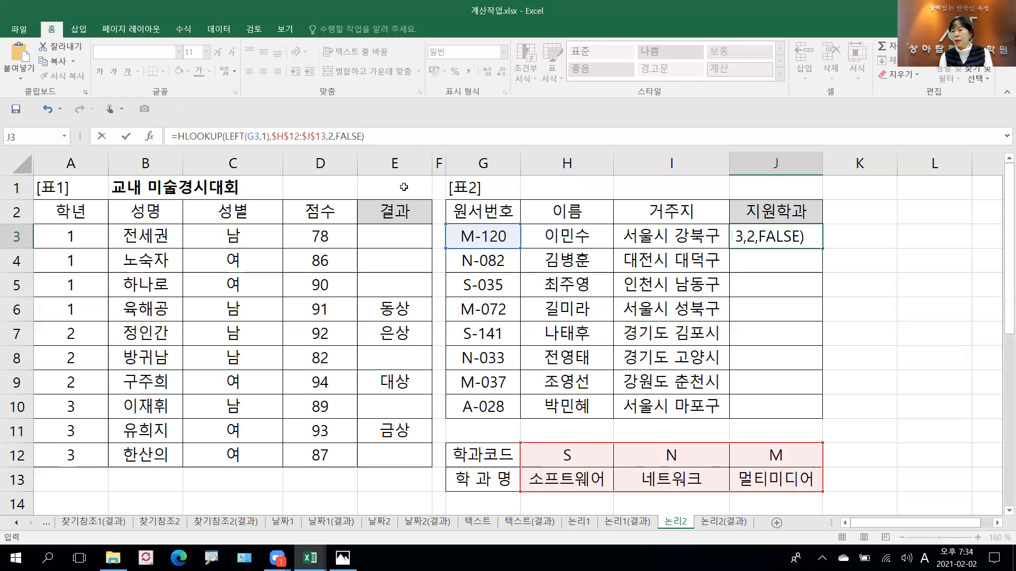
key(ctrl+Return)
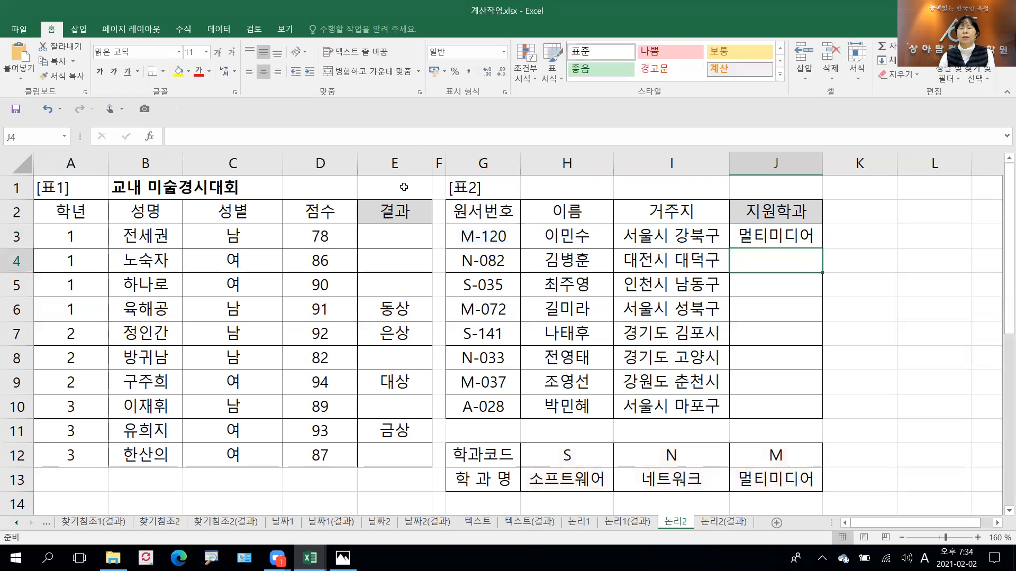
drag(822, 248, 808, 417)
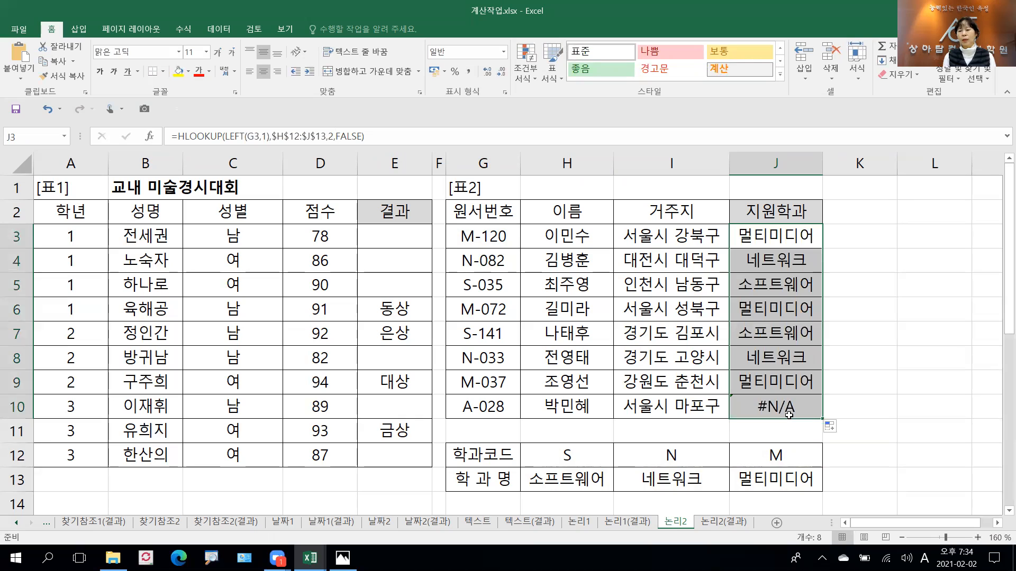
- Compare the formula in J10 and the 원서번호 in G10 with the 학과코드 values in H12:J12
click(768, 410)
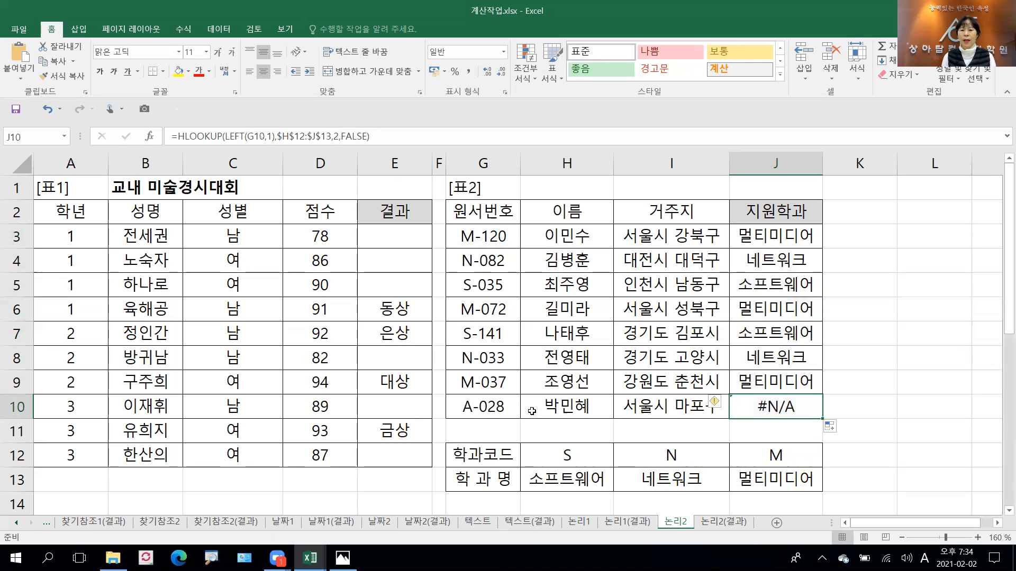
click(499, 410)
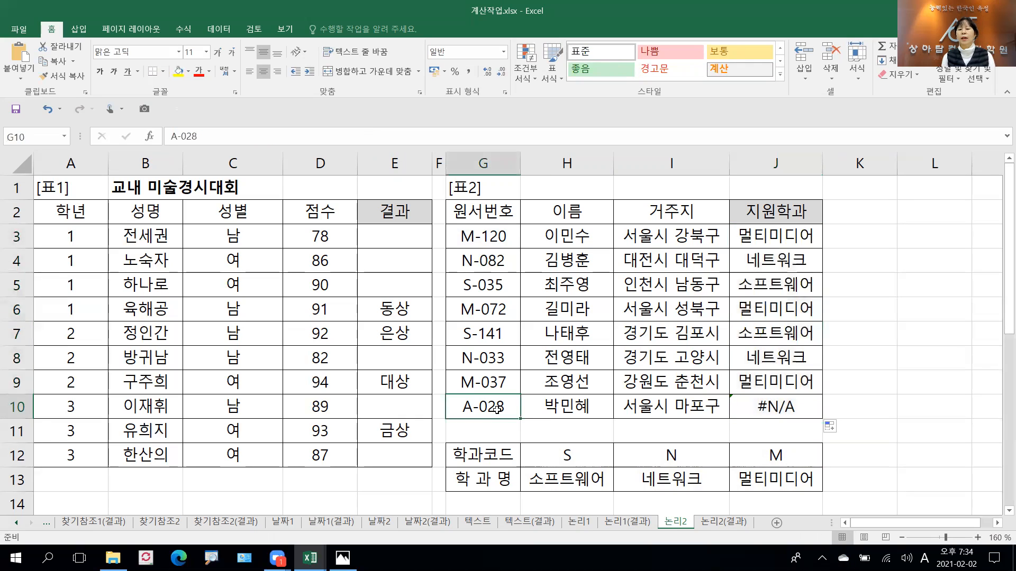
click(593, 459)
click(683, 460)
click(781, 460)
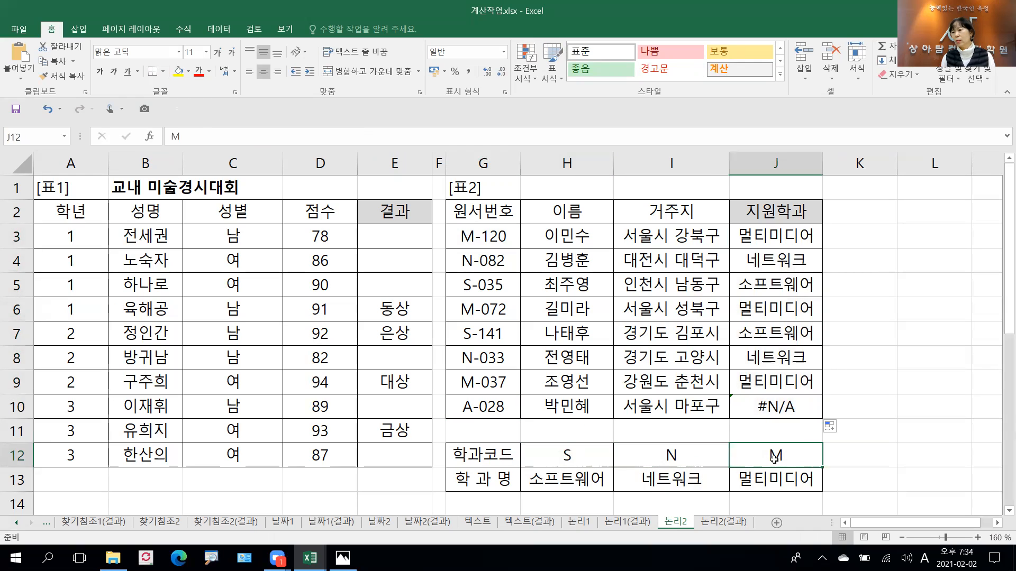
click(608, 460)
click(682, 460)
click(765, 458)
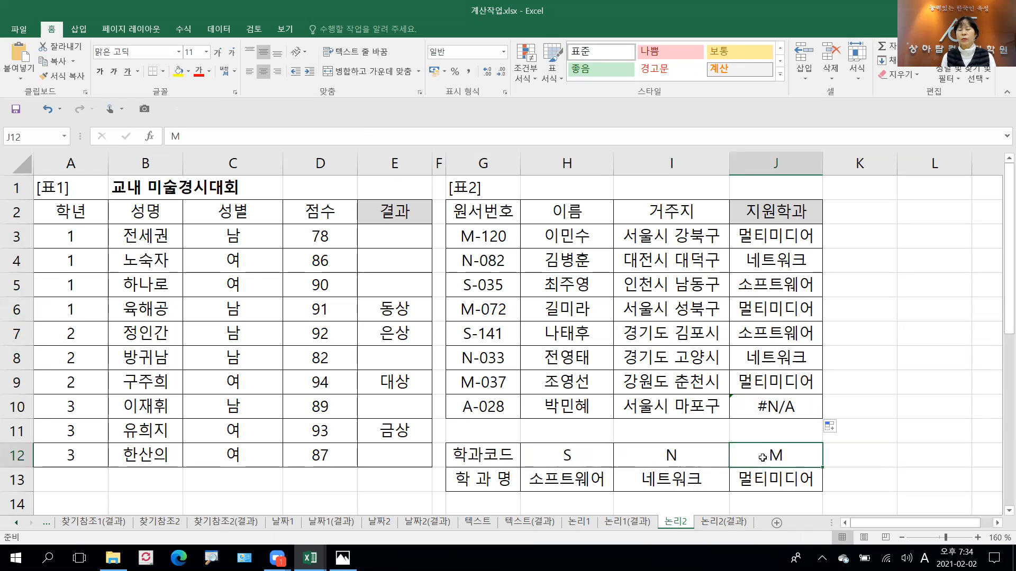
click(473, 403)
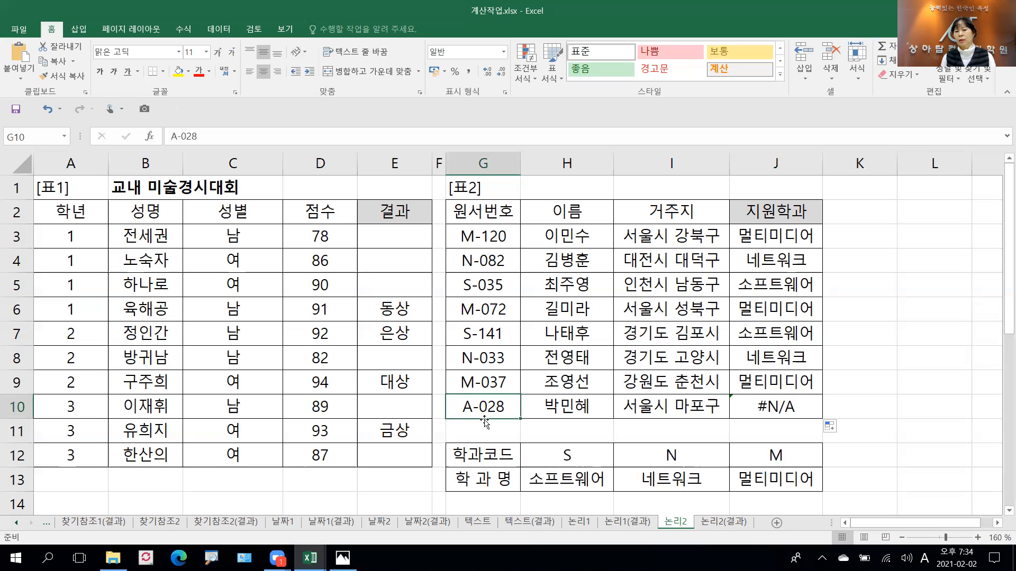
click(787, 411)
click(660, 458)
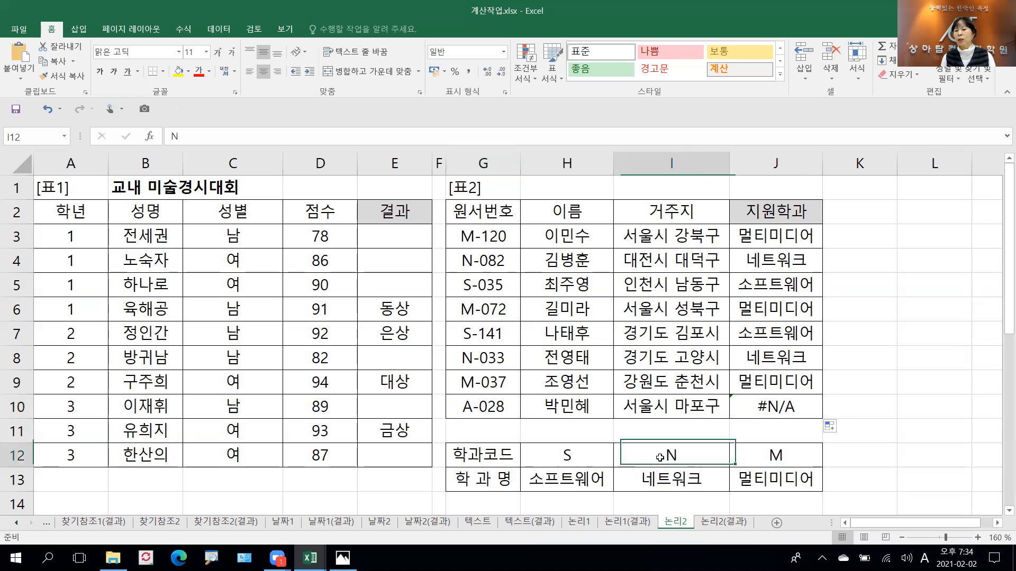
click(768, 456)
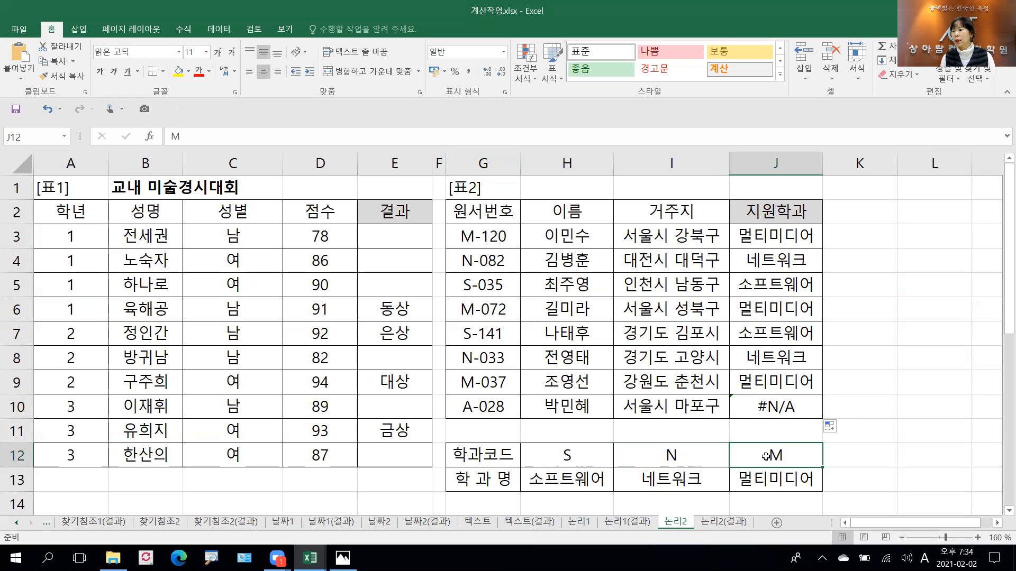
click(787, 404)
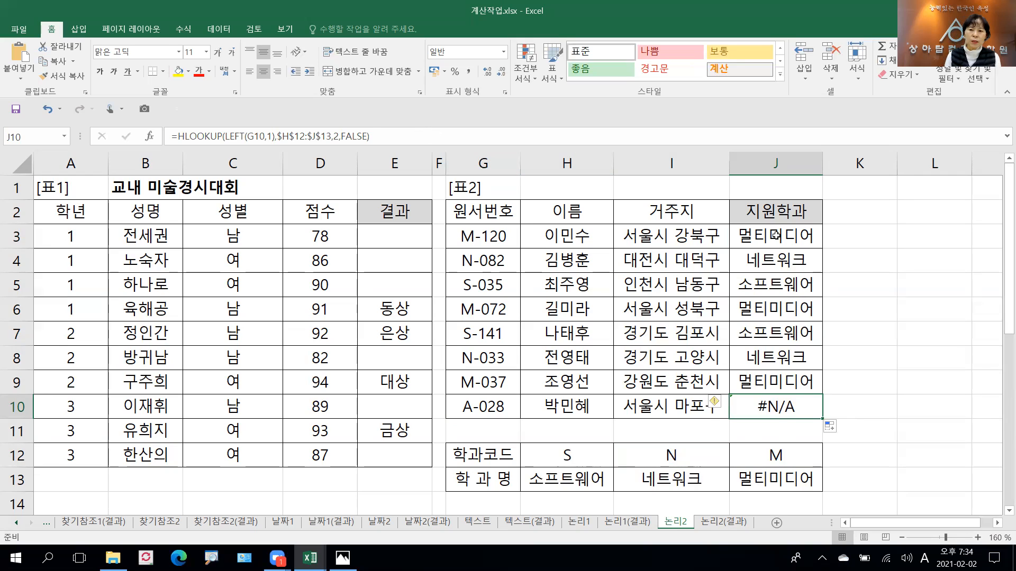
- Wrap the HLOOKUP formula in J3 inside IFERROR, with the lookup as its value argument
click(775, 235)
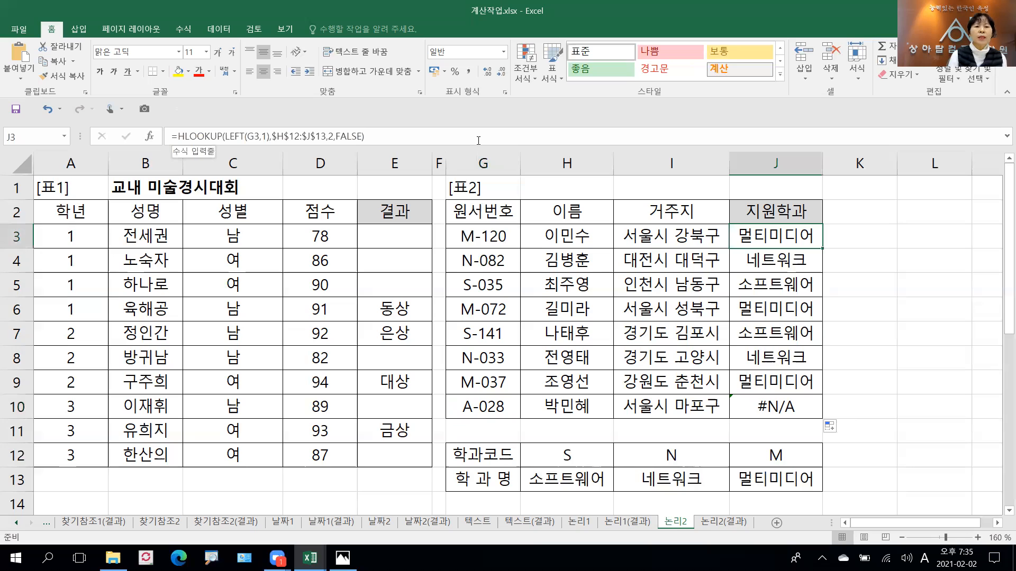
click(179, 137)
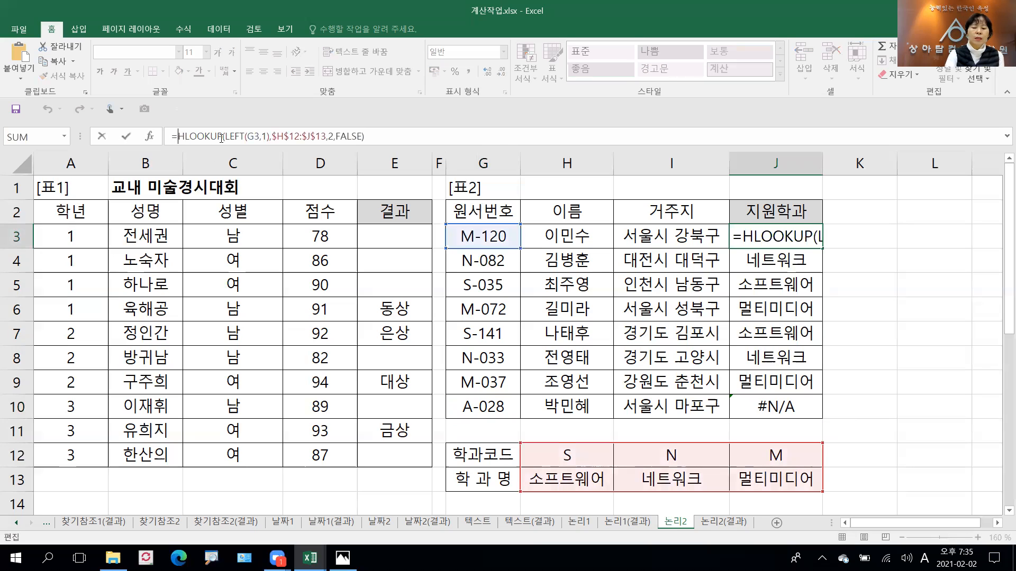
text(i)
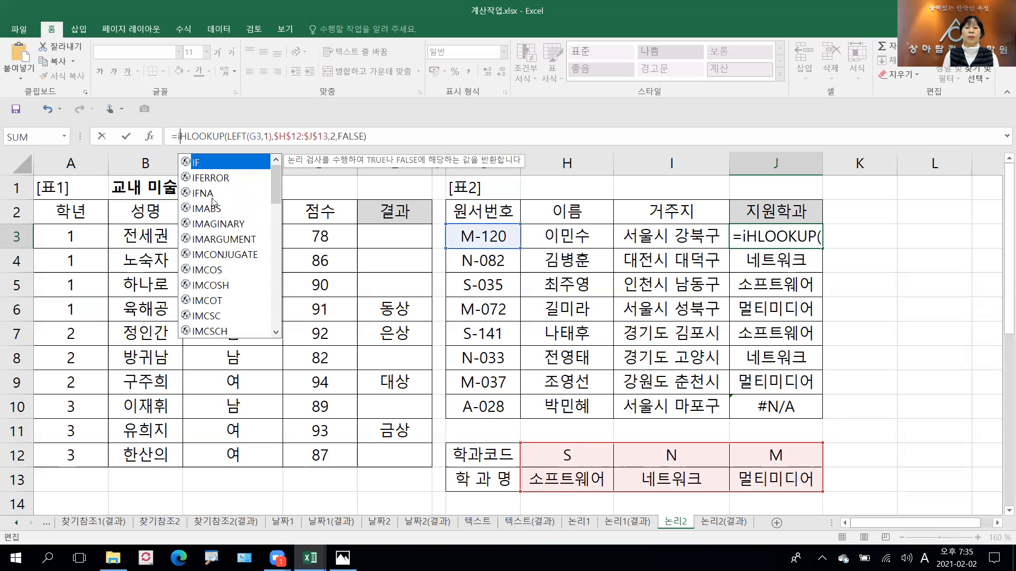
double_click(220, 179)
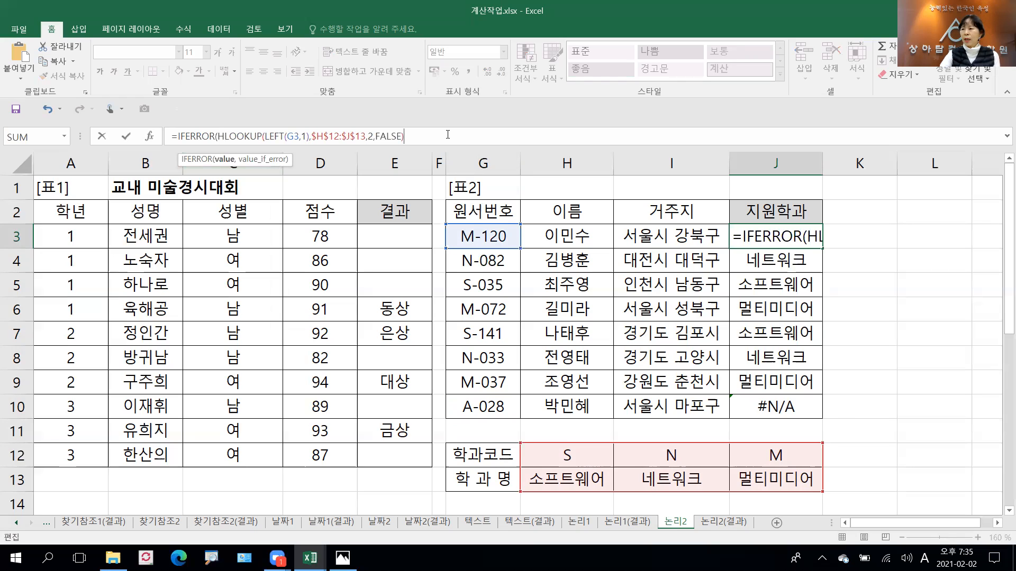
text(,)
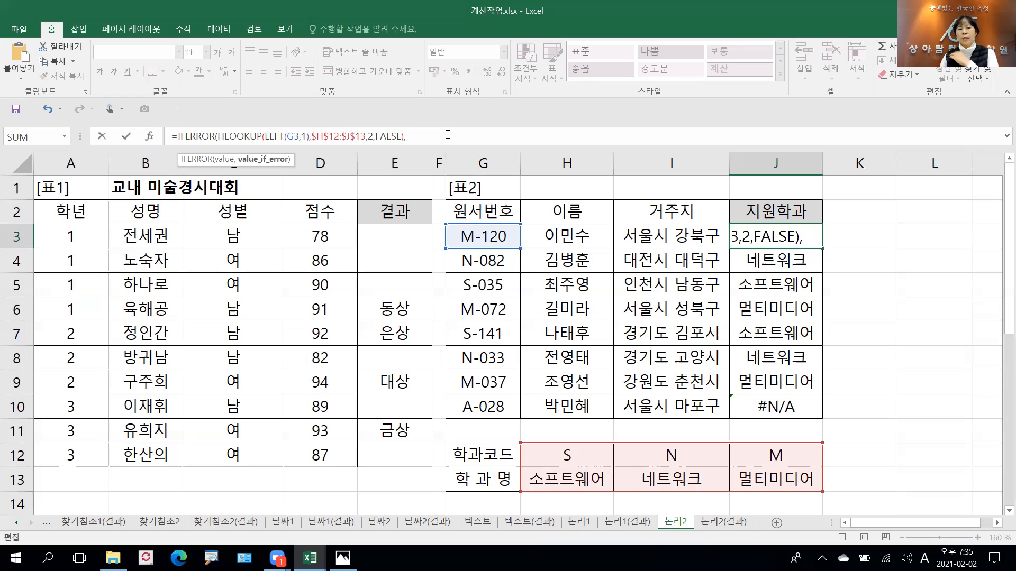
- Complete the J3 formula with "코드오류" as the IFERROR fallback text, fill it down to J10 and check the last row
text("콘)
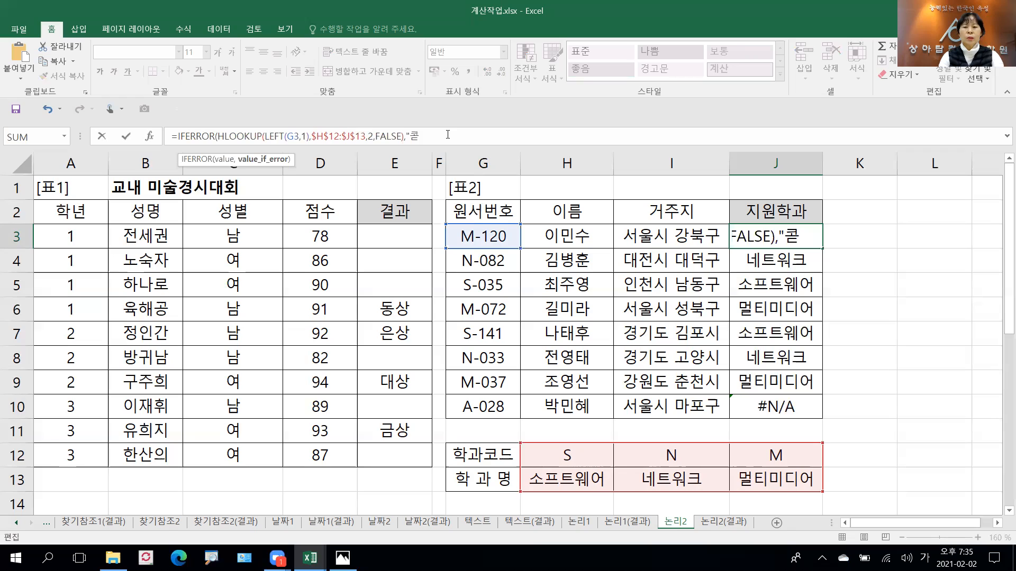
key(BackSpace)
text(코드오류"))
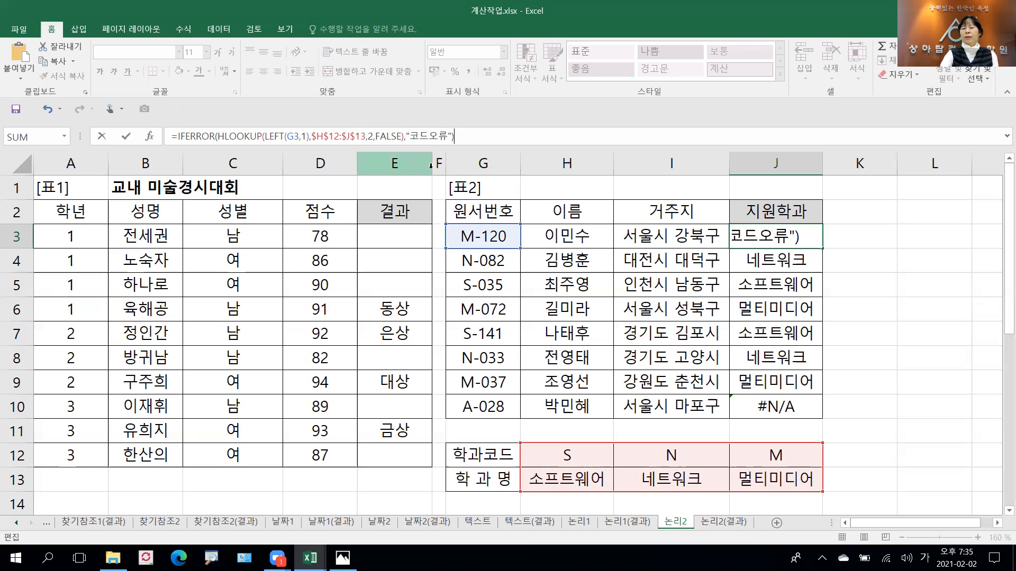
key(Return)
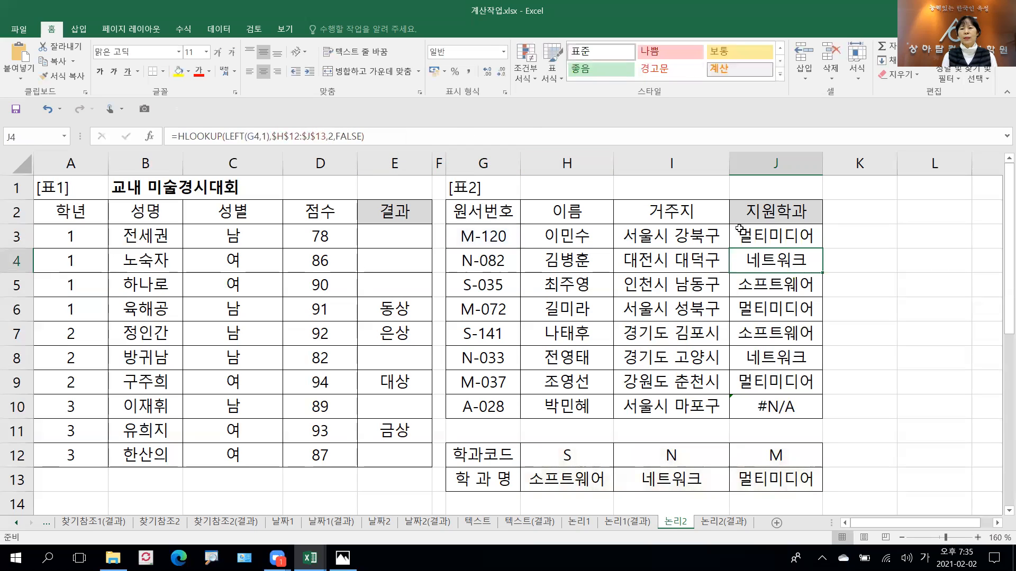
click(807, 242)
drag(822, 248, 802, 421)
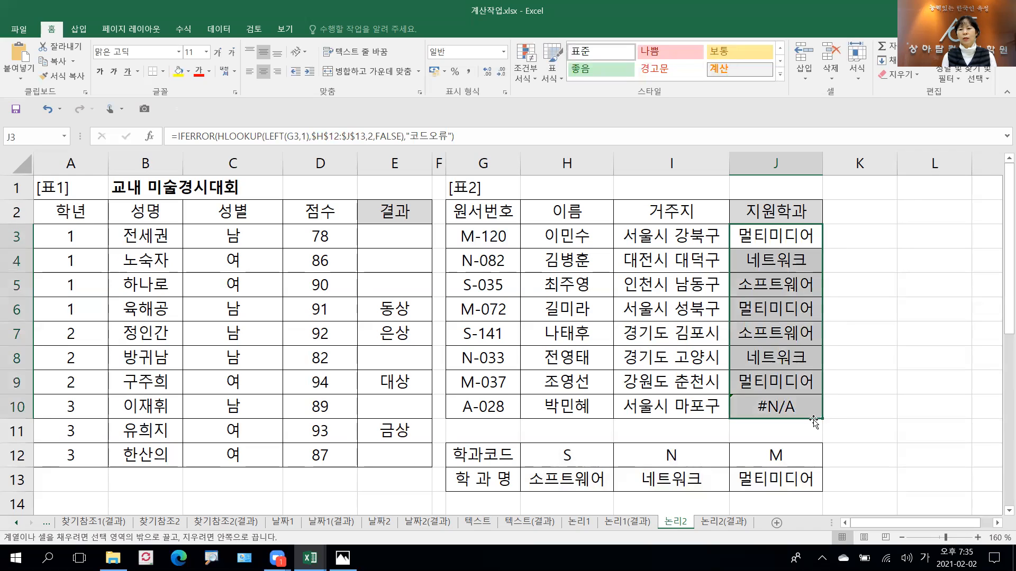
click(799, 407)
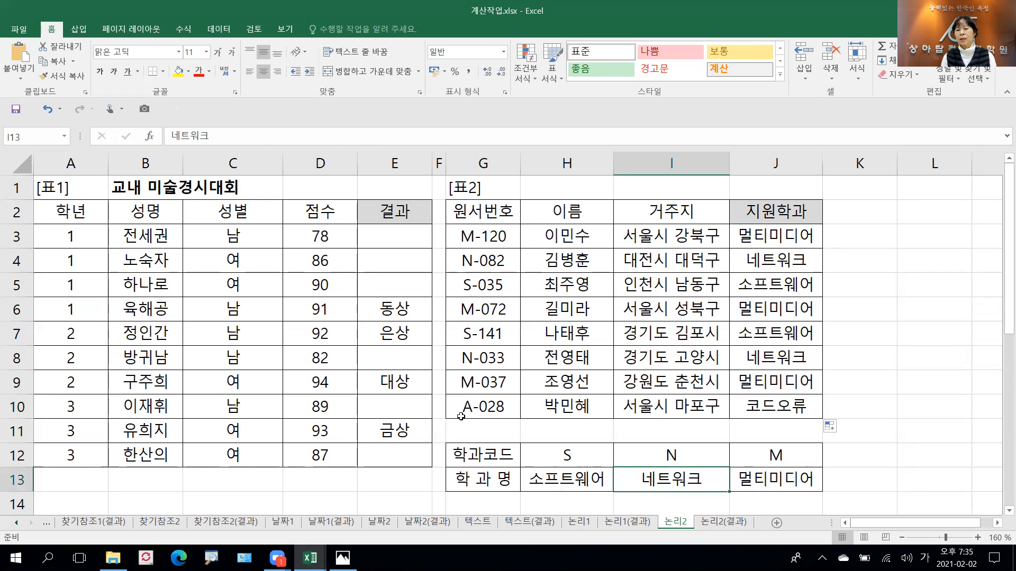
click(488, 403)
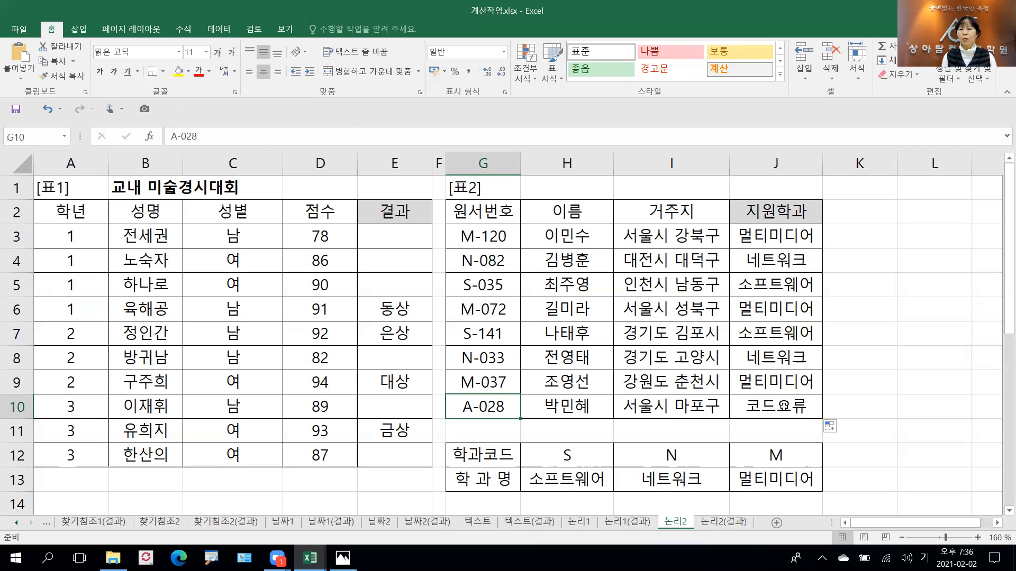
click(760, 406)
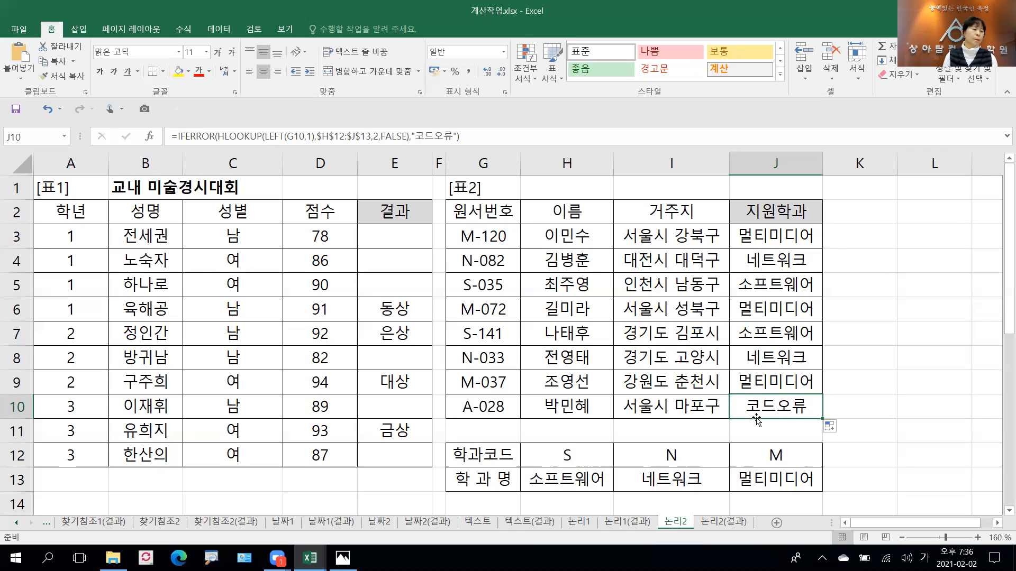
- Examine the 판매총액 values and the empty 결과 column of [표3]
drag(892, 519, 876, 521)
scroll(314, 332, down, 5)
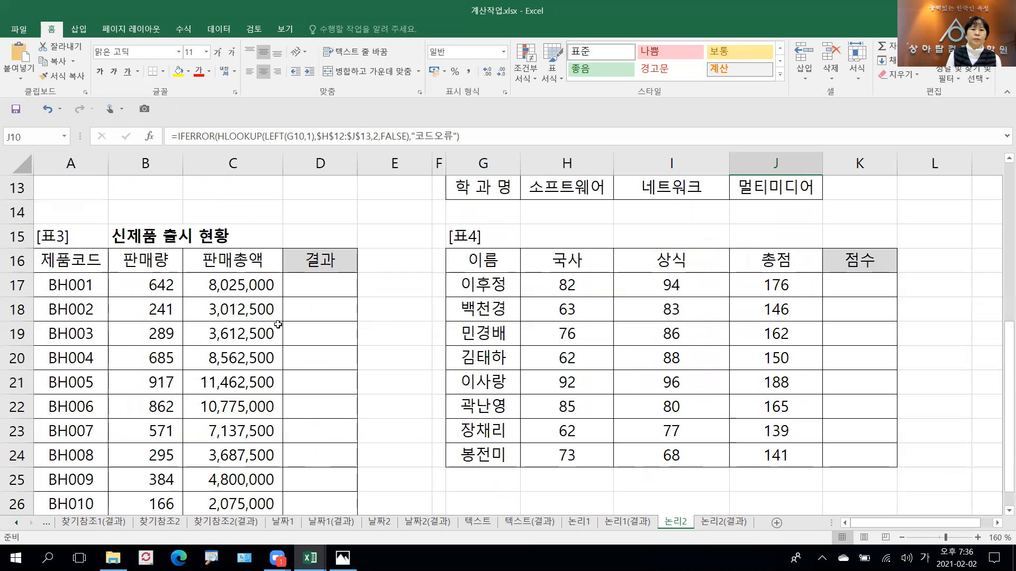
scroll(314, 333, down, 1)
click(333, 214)
click(229, 138)
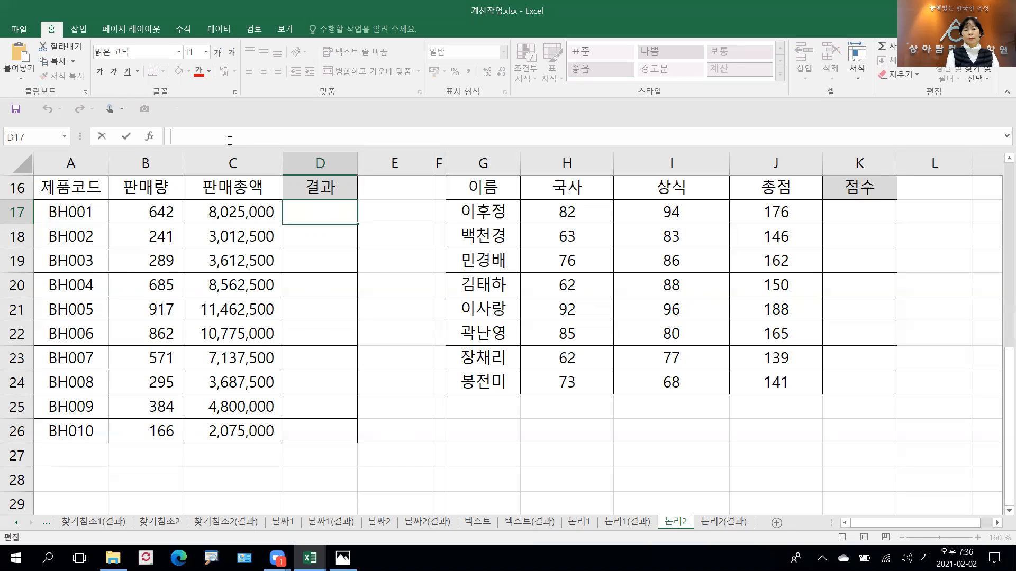
click(251, 213)
click(258, 317)
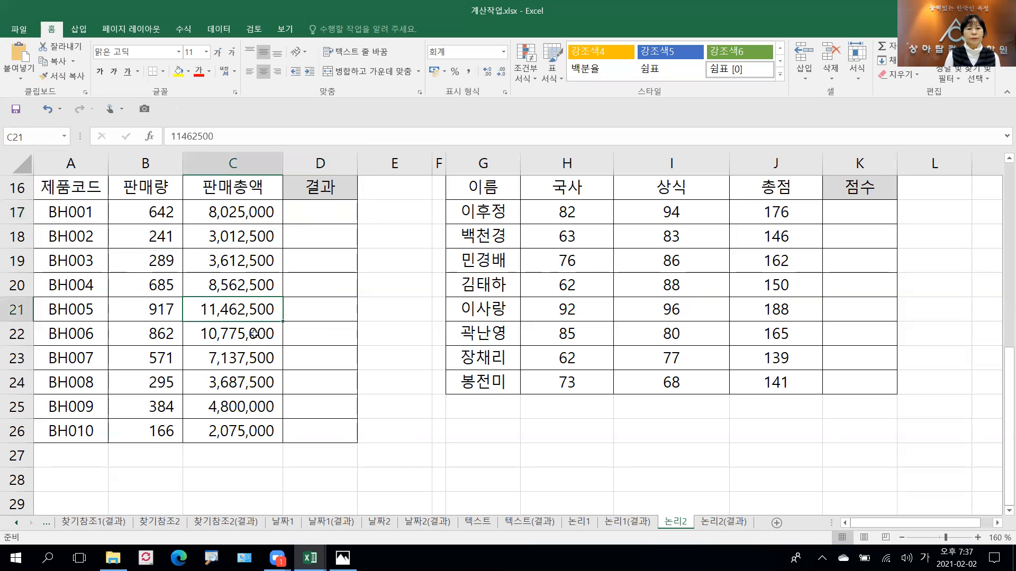
click(256, 332)
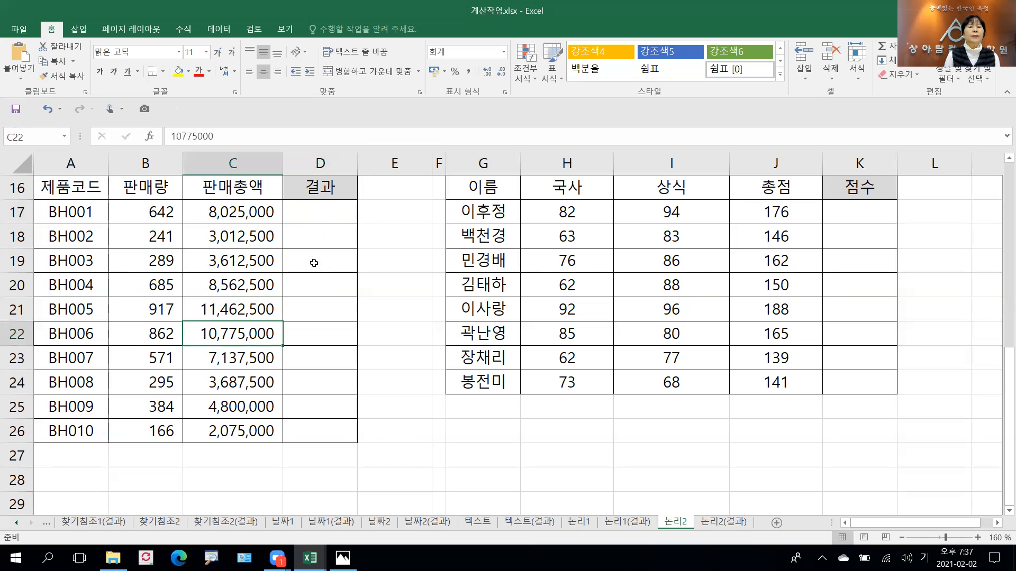
click(259, 211)
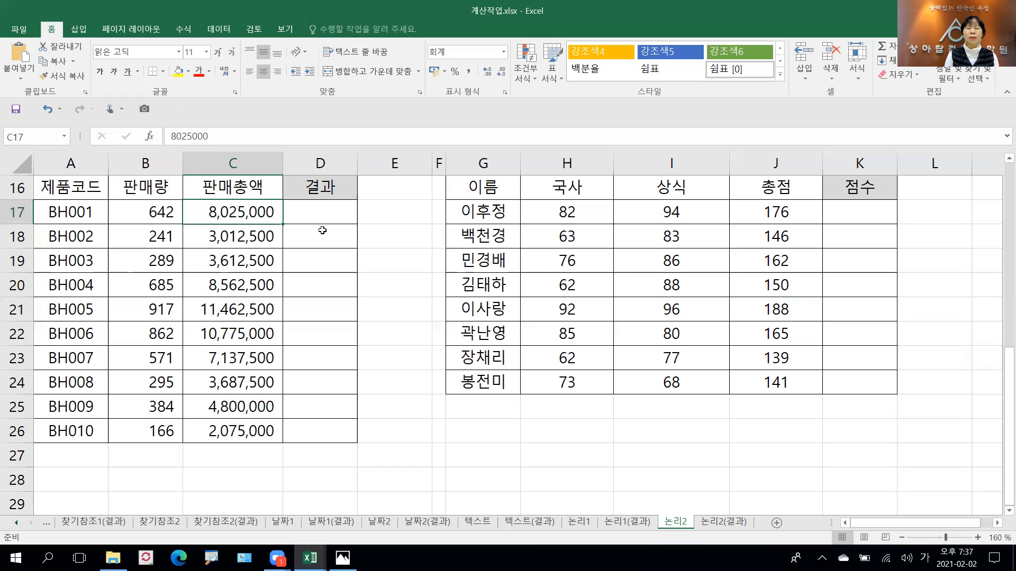
scroll(185, 245, up, 1)
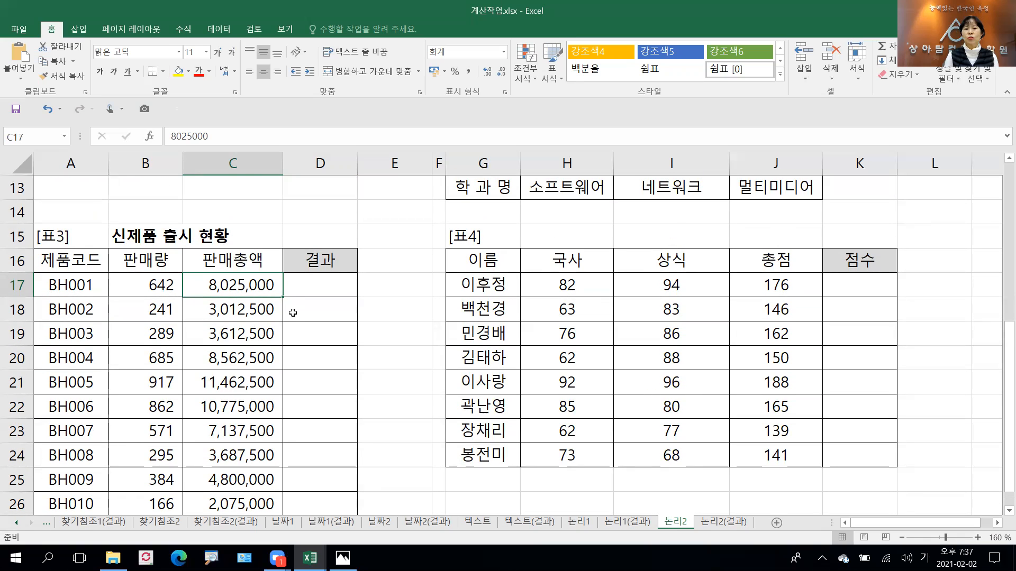
scroll(294, 313, down, 1)
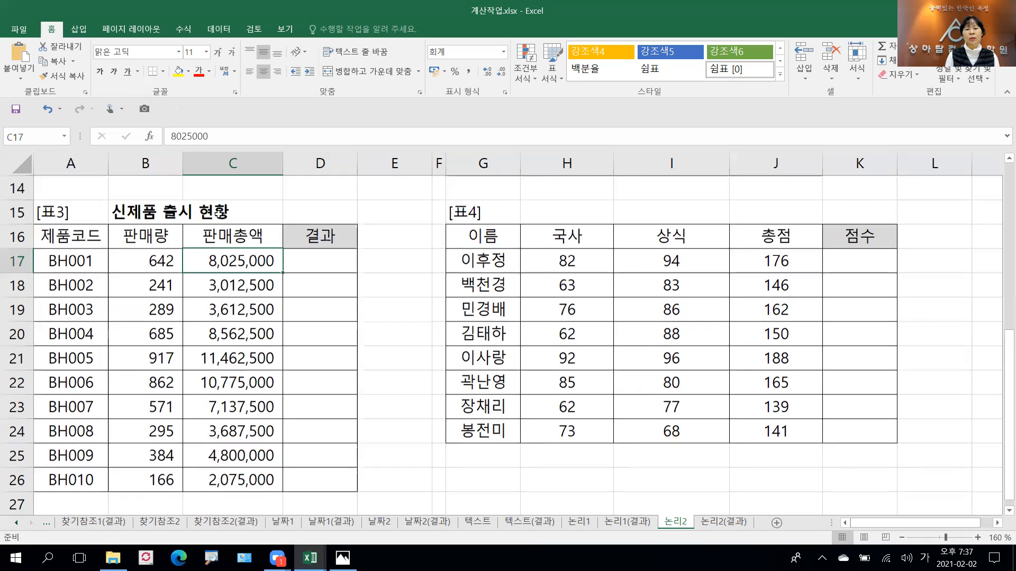
scroll(200, 227, up, 1)
- Enter =LARGE(C17:C26,5) in D17 to return the fifth-largest 판매총액
click(320, 287)
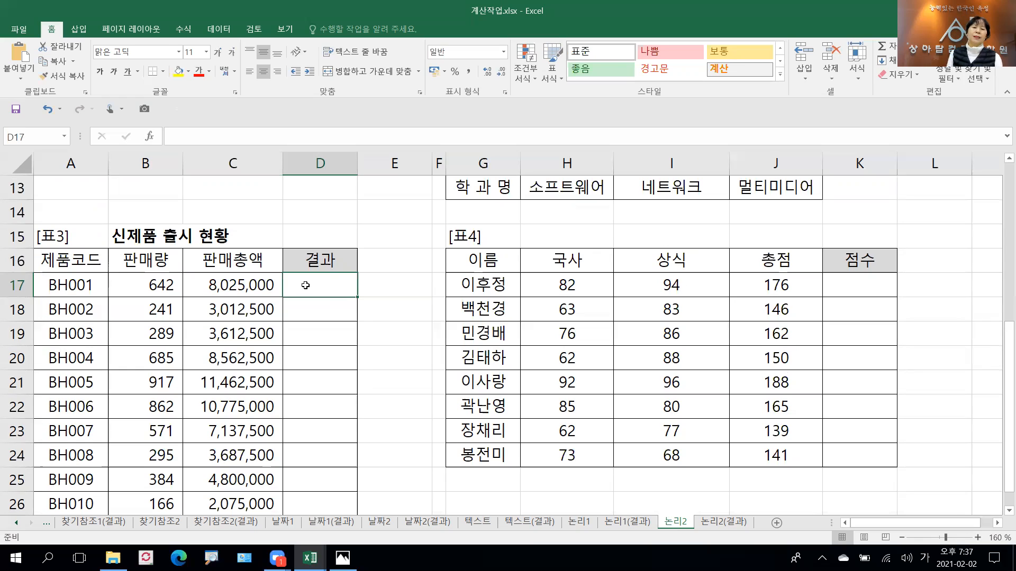
click(210, 137)
text(=)
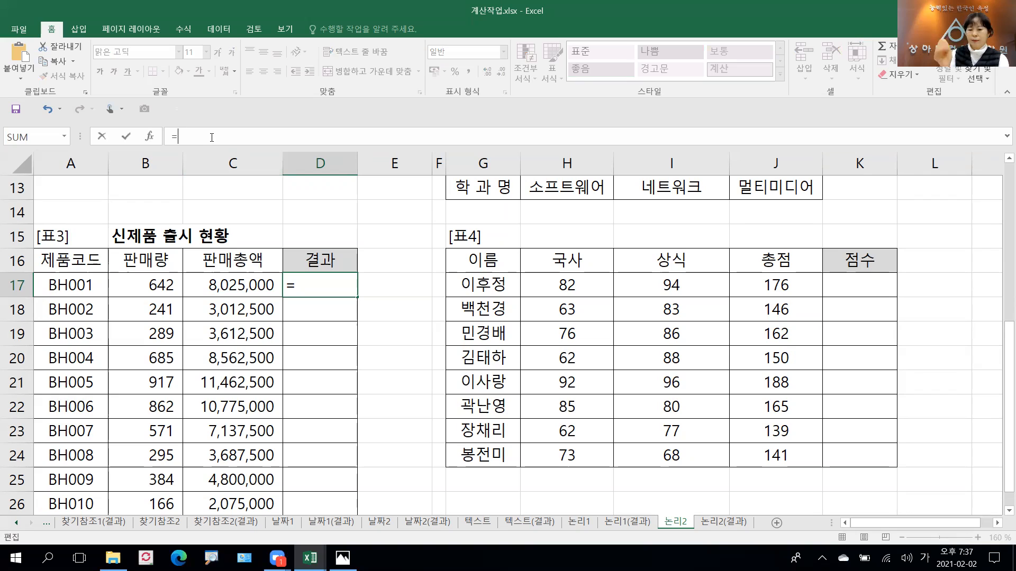
text(ㅣ)
key(BackSpace)
key(Hangul)
text(la)
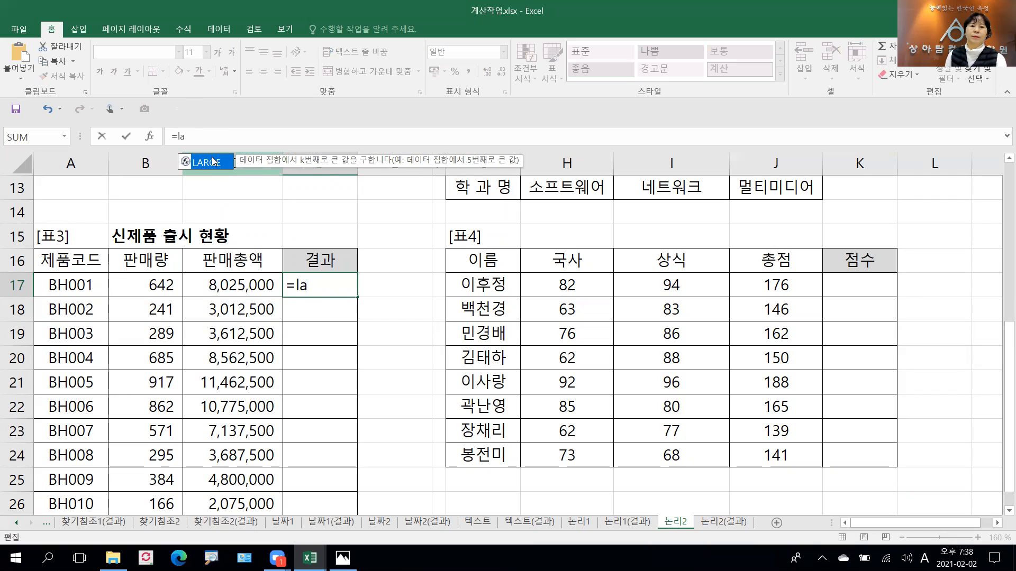
double_click(214, 163)
drag(221, 272, 217, 456)
text(,5)
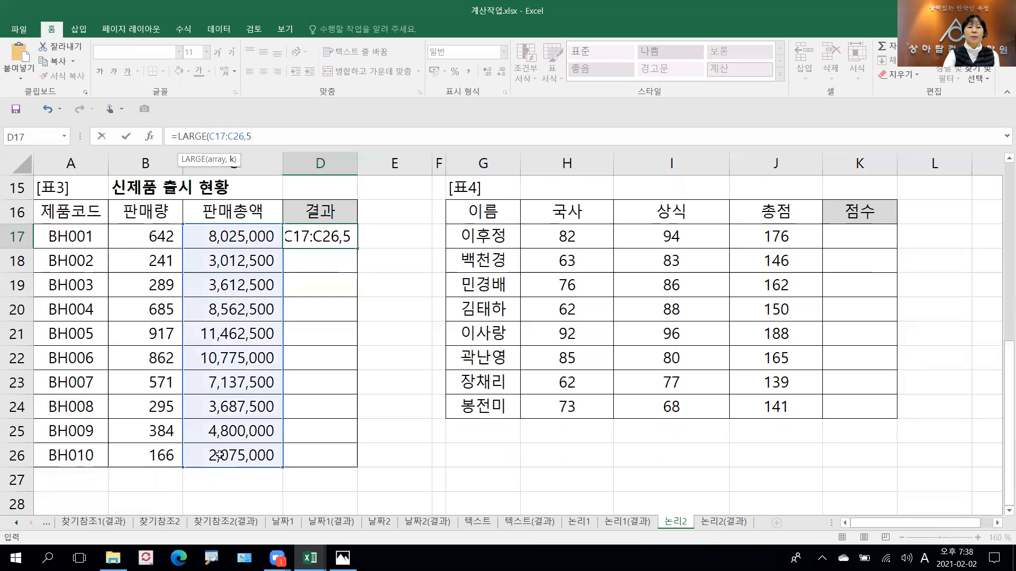
text())
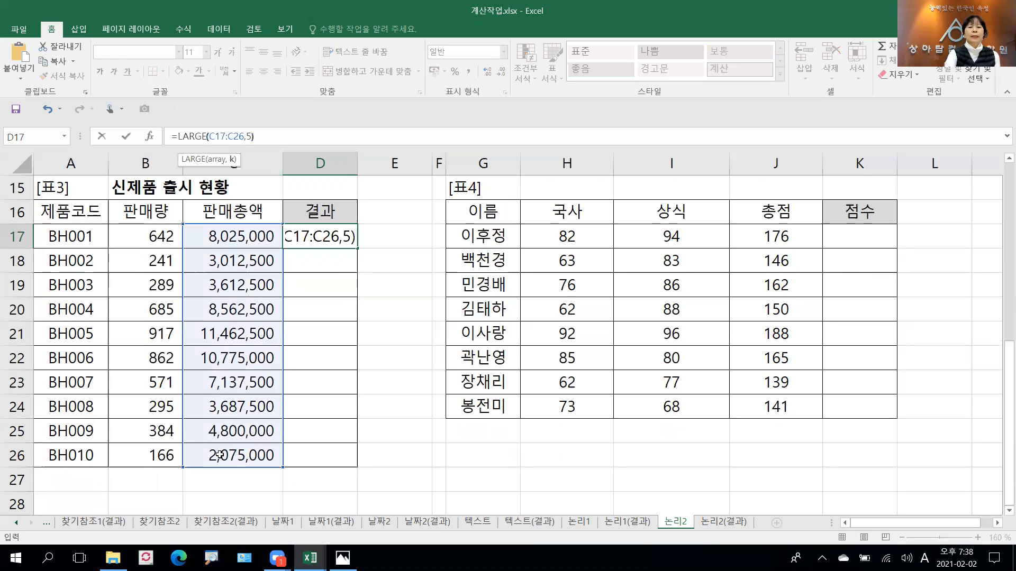
key(Return)
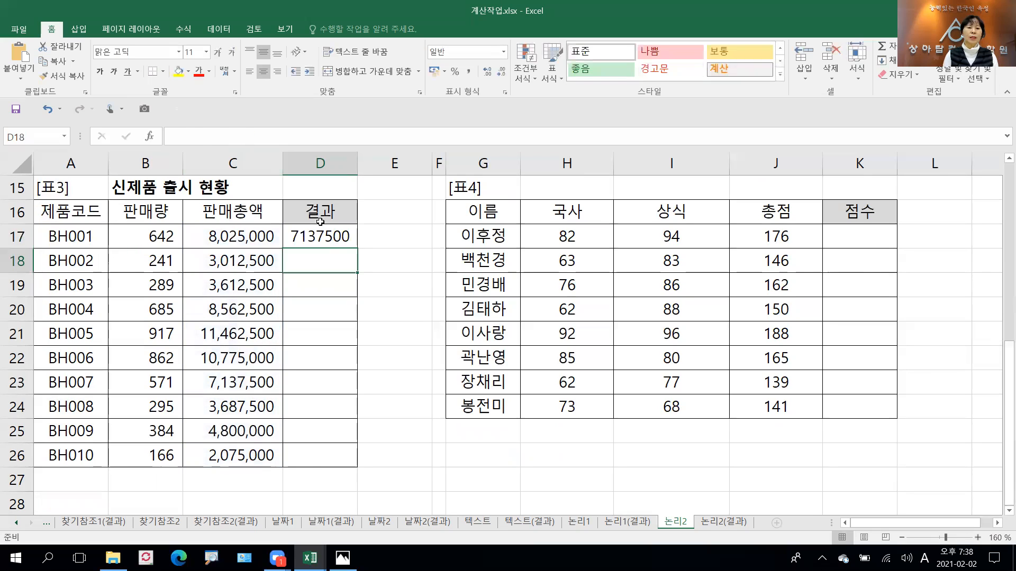
- Compare the LARGE result in D17 with the 판매총액 values in C17 and C23
click(319, 233)
click(237, 389)
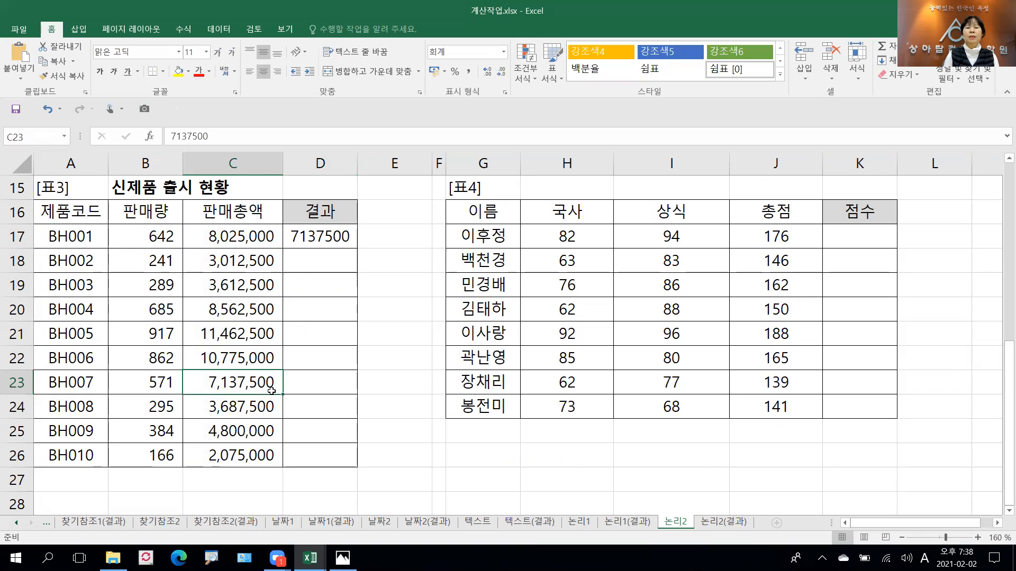
click(245, 235)
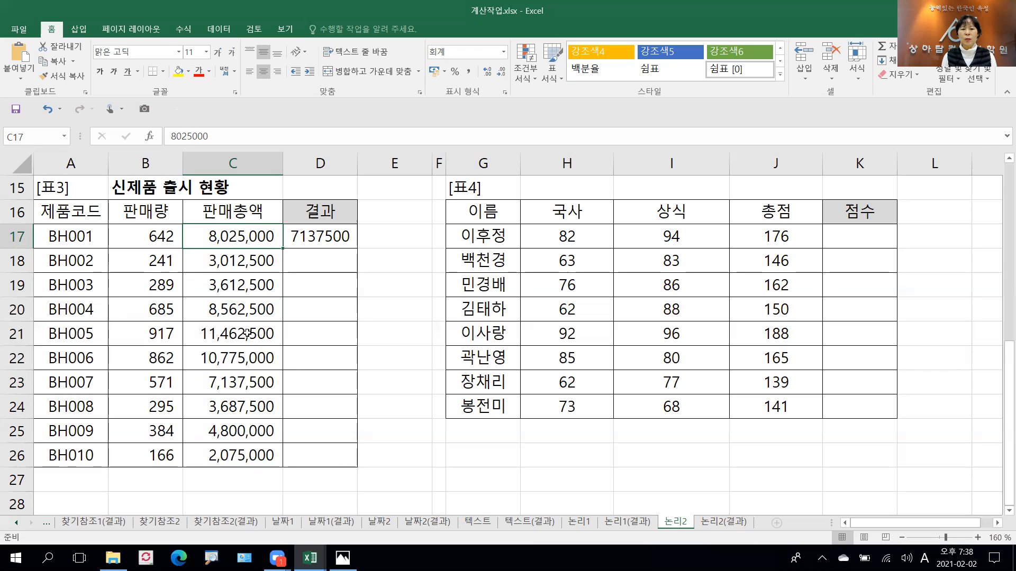
- Turn the D17 formula into an IF whose test is C17>=LARGE($C$17:$C$26,5), with the array range made absolute
click(334, 238)
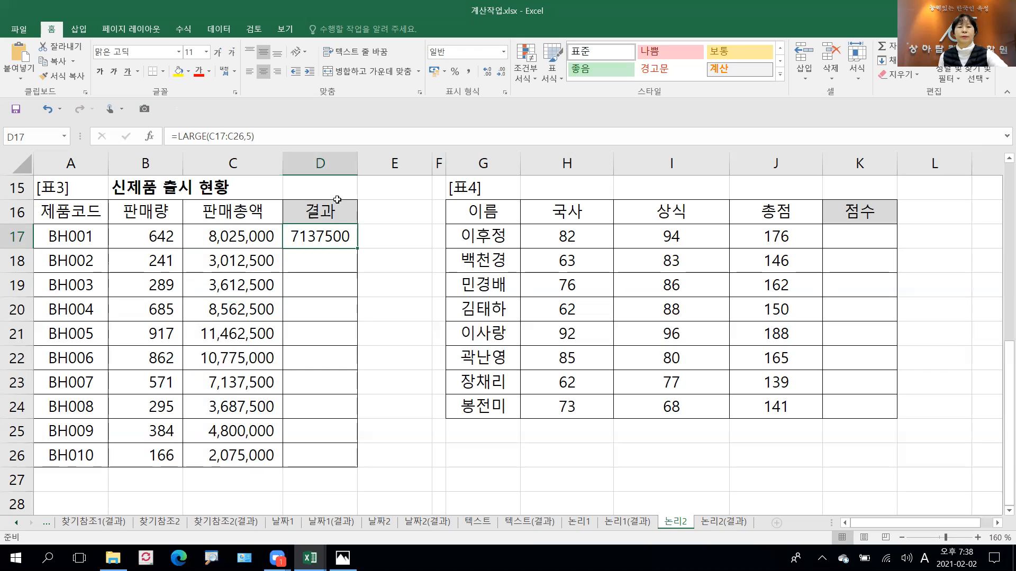
click(178, 136)
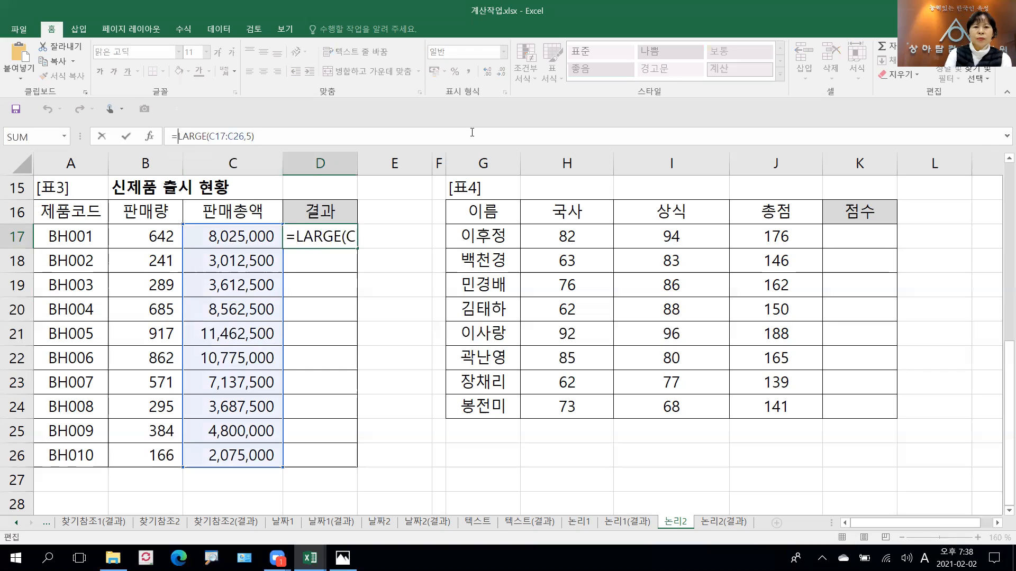
text(i)
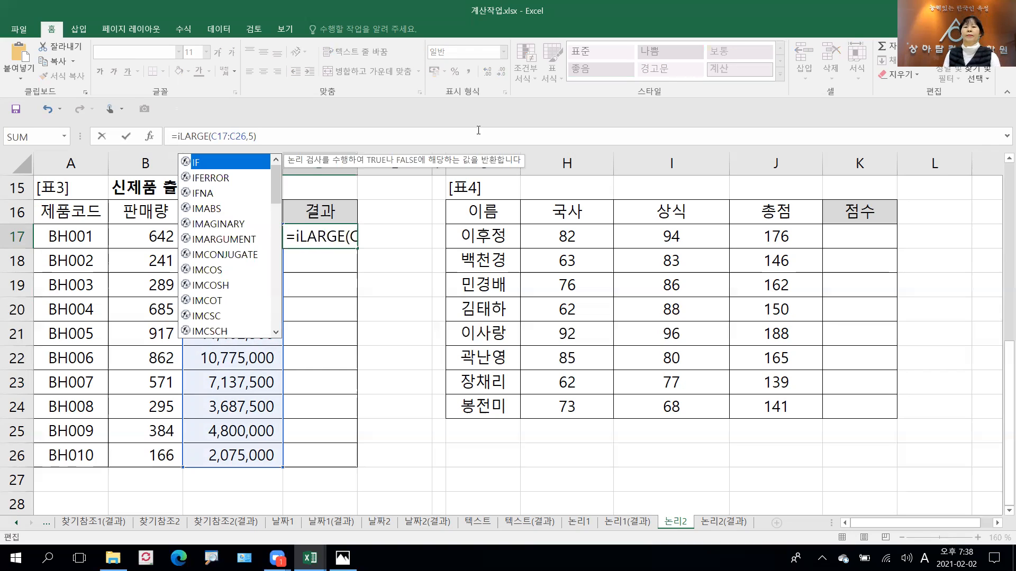
double_click(209, 169)
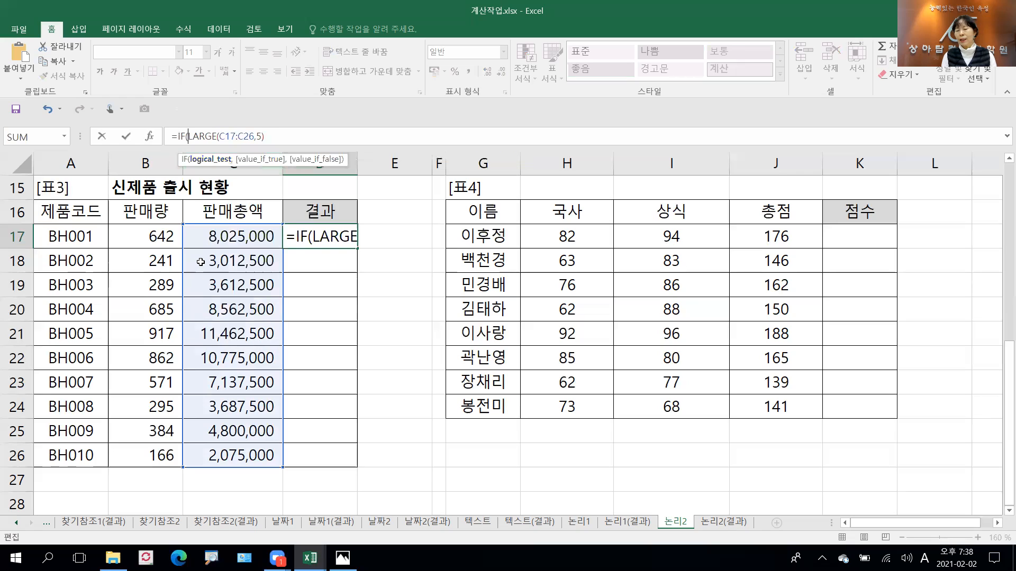
click(238, 236)
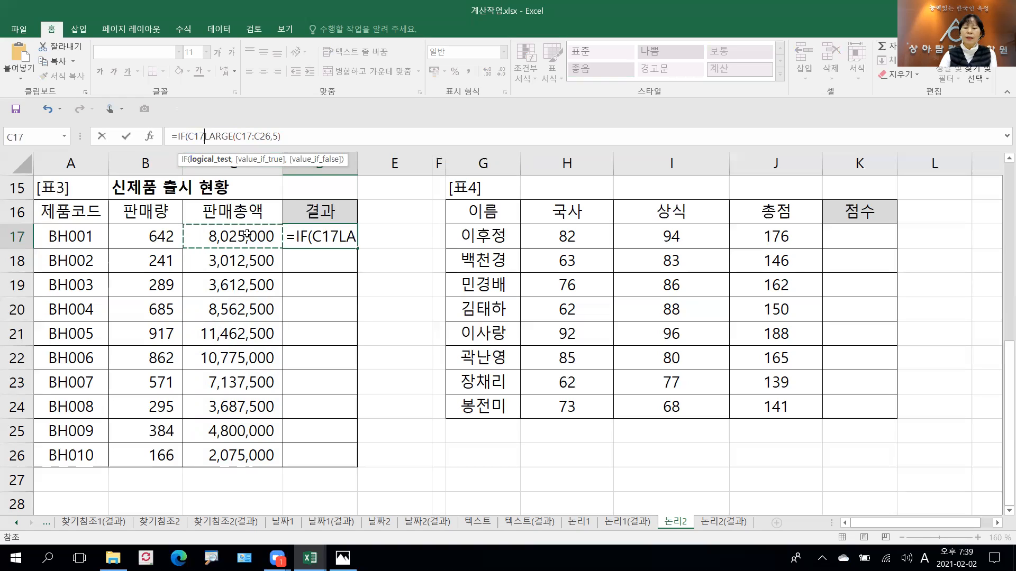
text(>=)
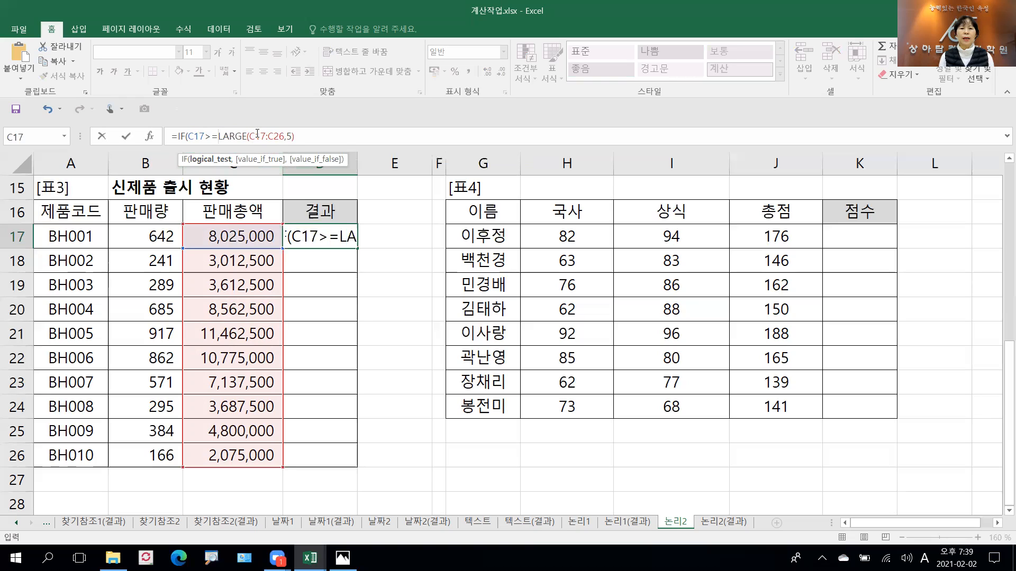
drag(254, 137, 278, 136)
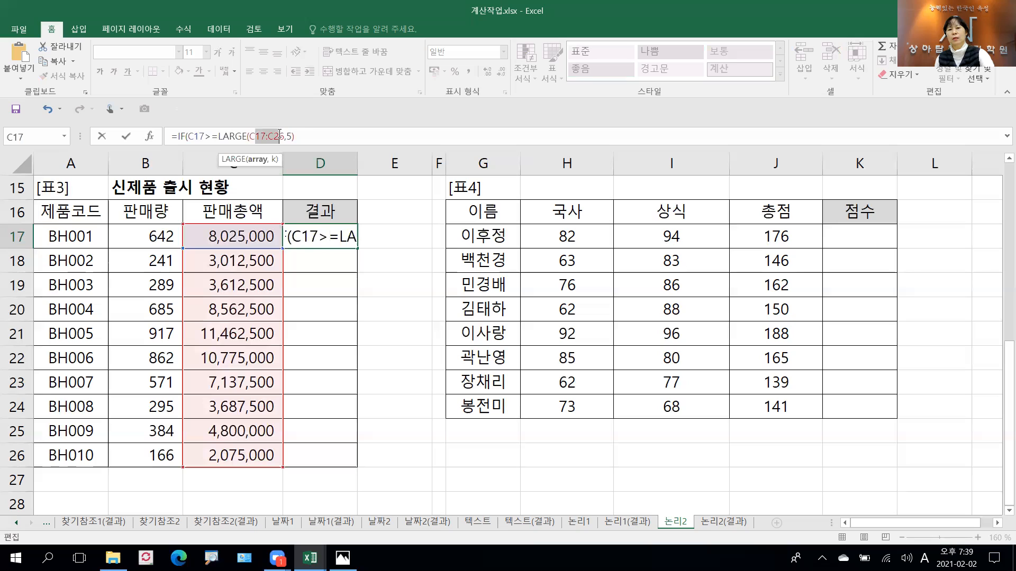
key(F4)
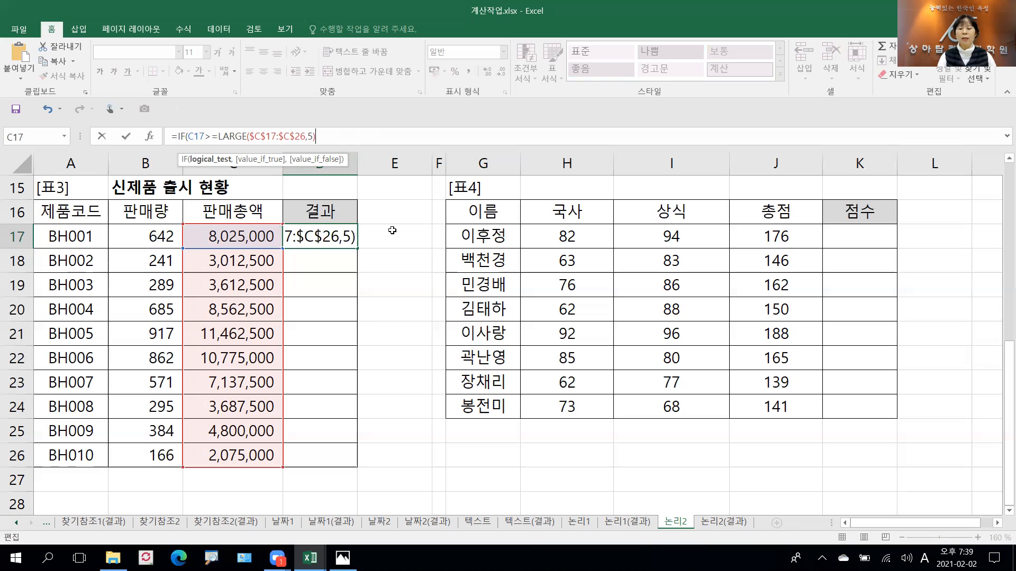
- Complete the D17 IF formula with "재상산" as the true result and "생산중단" as the false result
text(,")
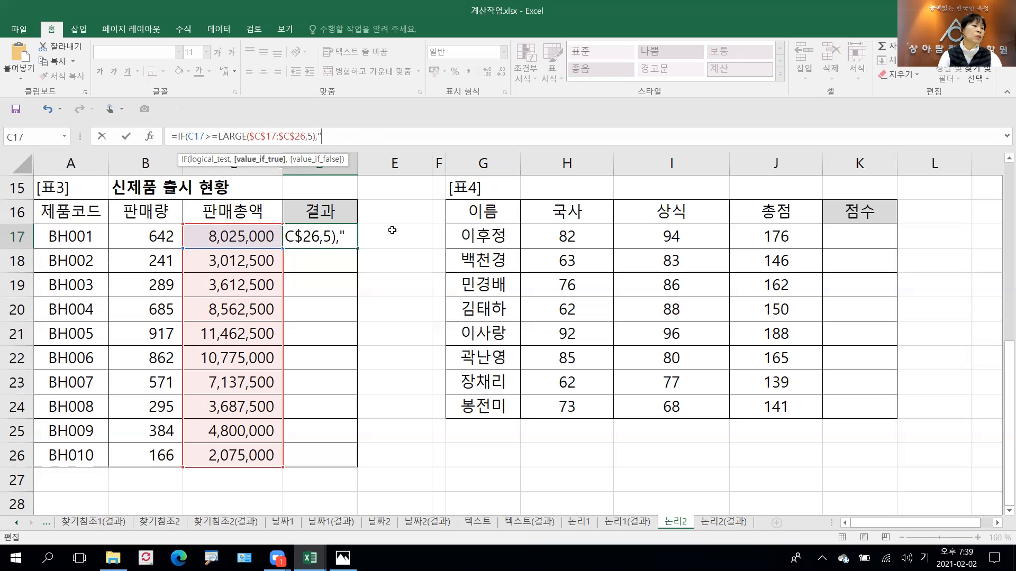
text(재상사)
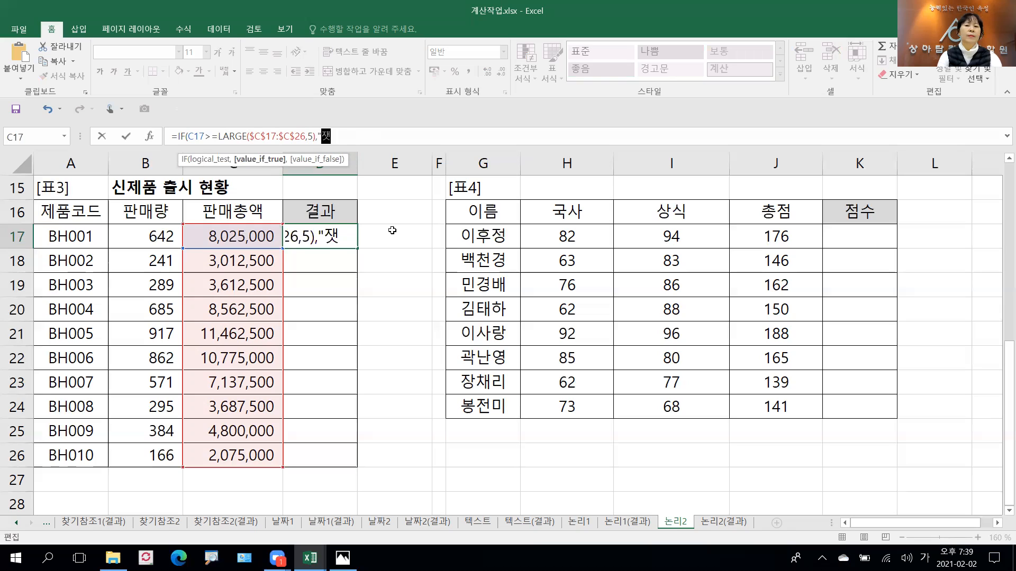
text(ㄴ",")
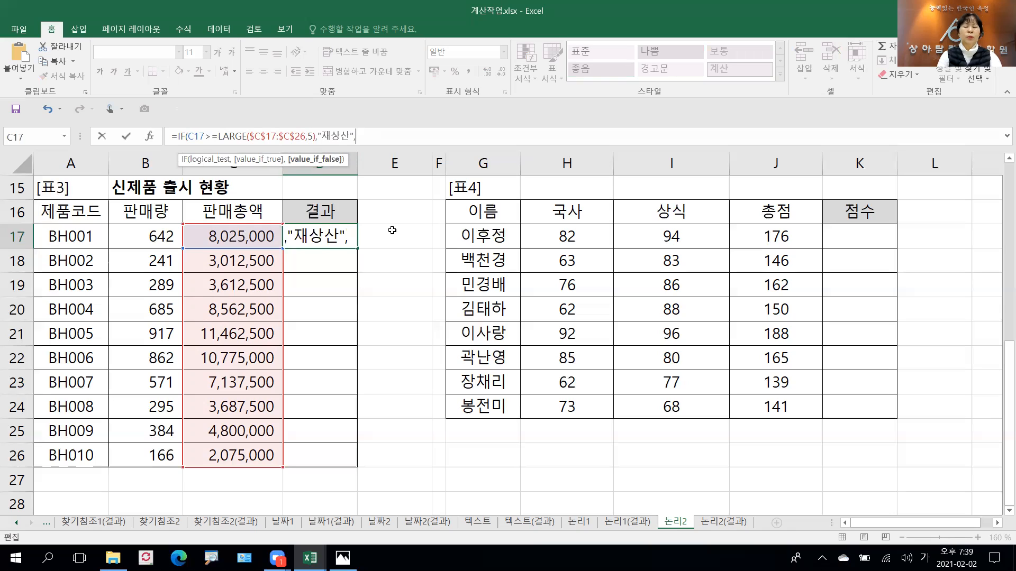
text(생산)
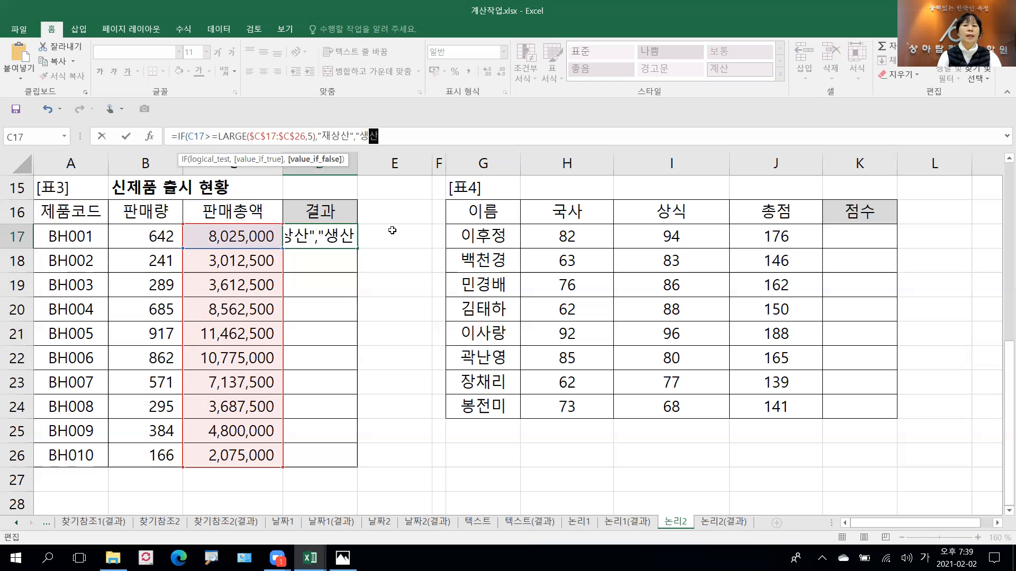
text(중다ㄴ"))
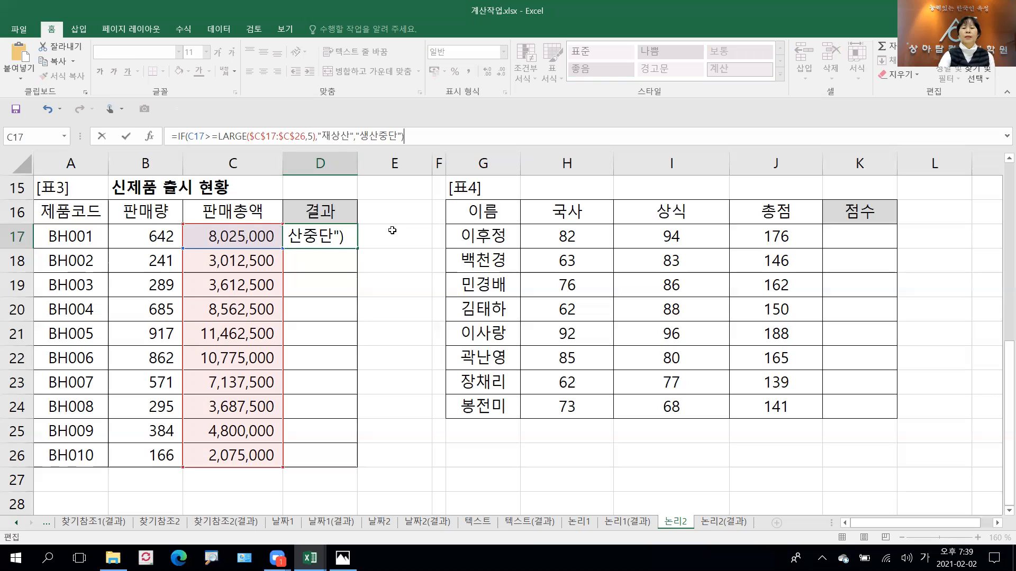
key(Return)
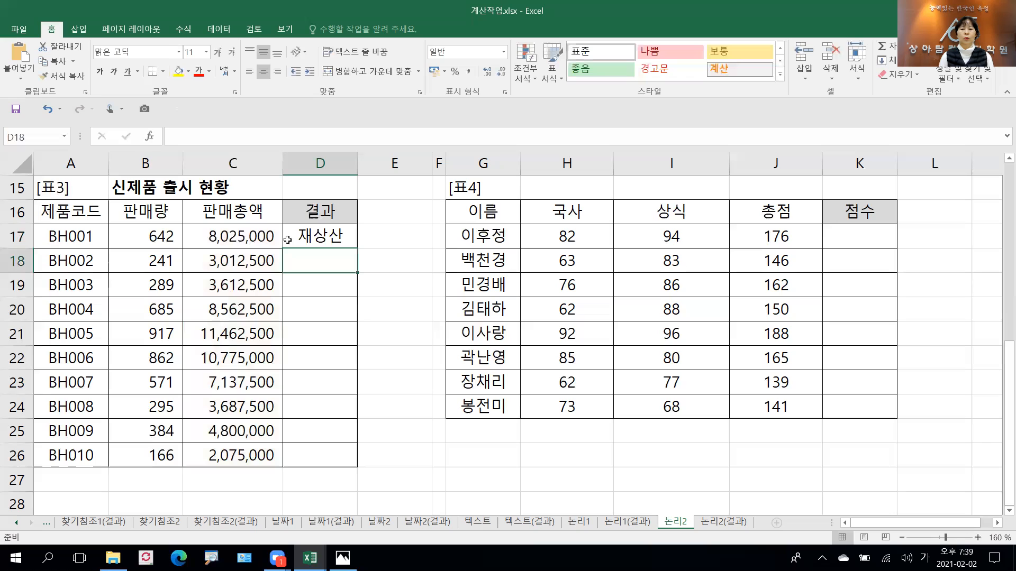
- Correct the true-result text in the D17 formula to "재생산"
click(331, 238)
click(340, 134)
key(BackSpace)
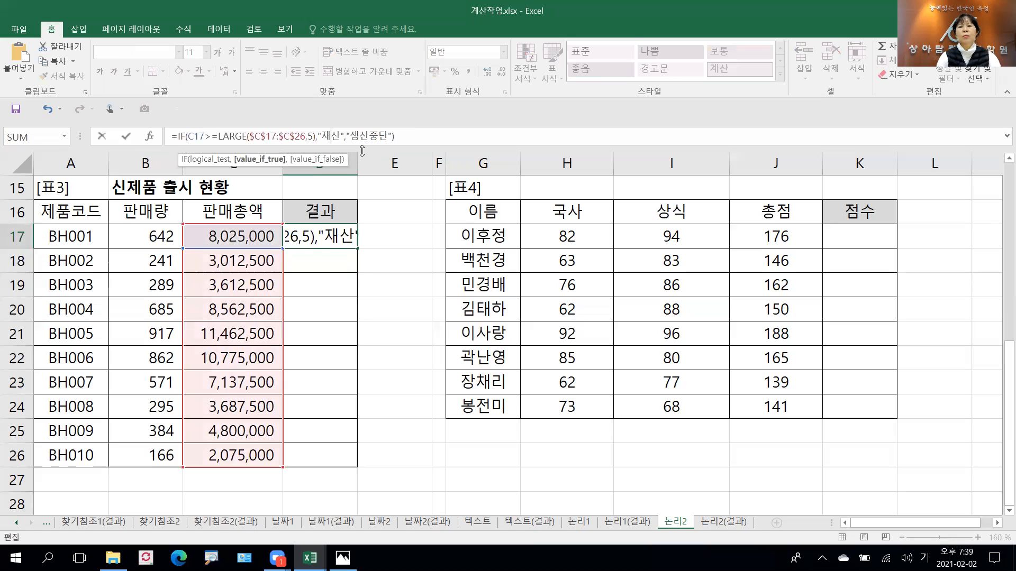
text(생)
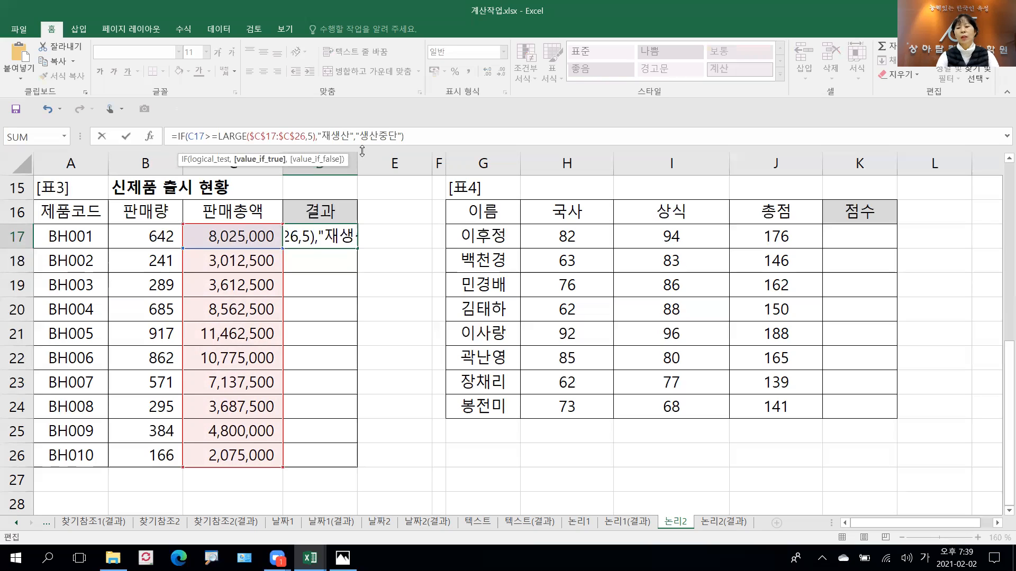
key(Return)
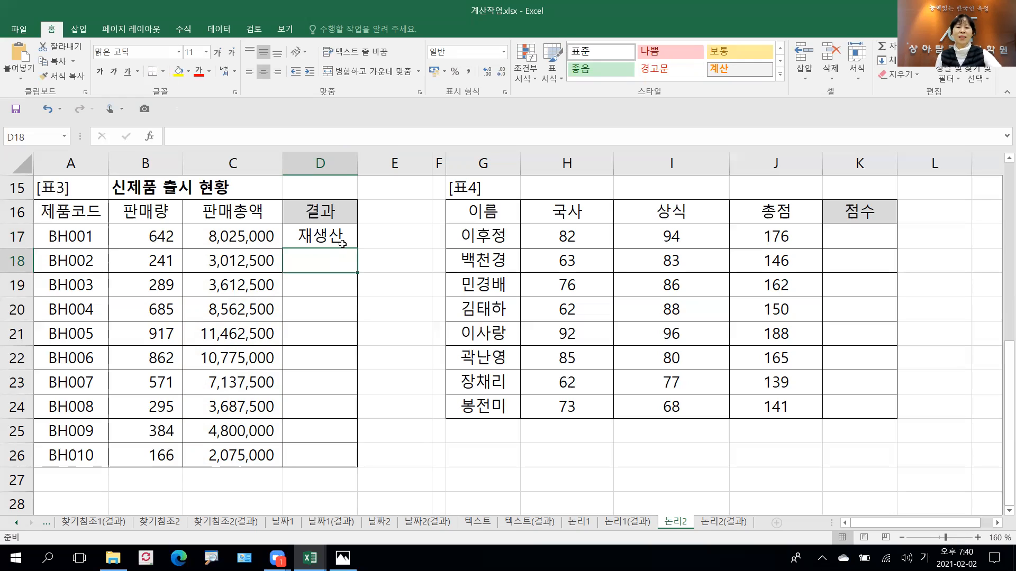
- Fill the D17 formula down the 결과 column to D26
click(305, 231)
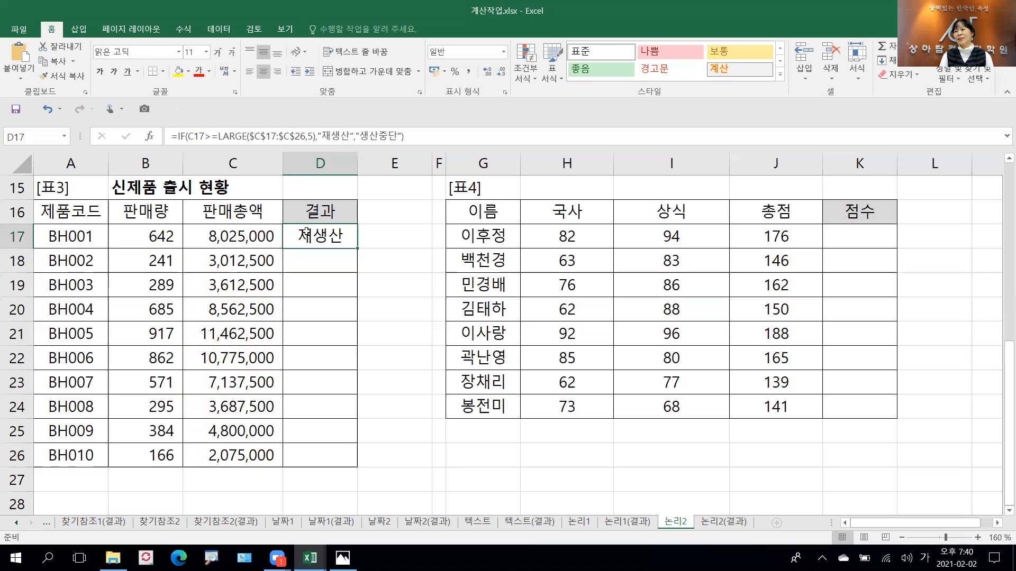
double_click(357, 248)
click(350, 240)
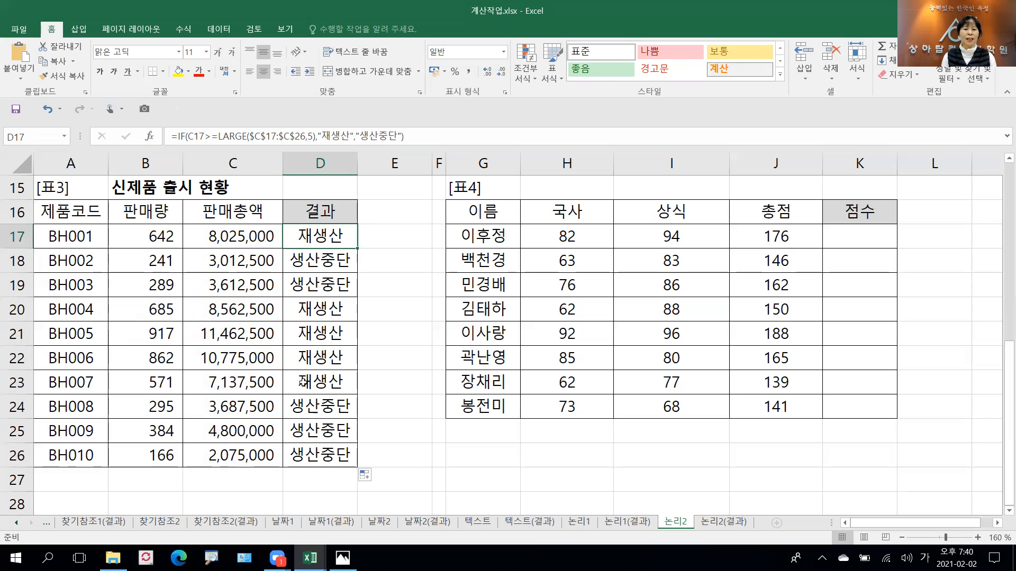
- Check the filled 결과 formulas in D20:D23 and D17 against the fifth-largest 판매총액 in C23
click(264, 382)
click(306, 381)
click(305, 360)
click(303, 334)
click(301, 311)
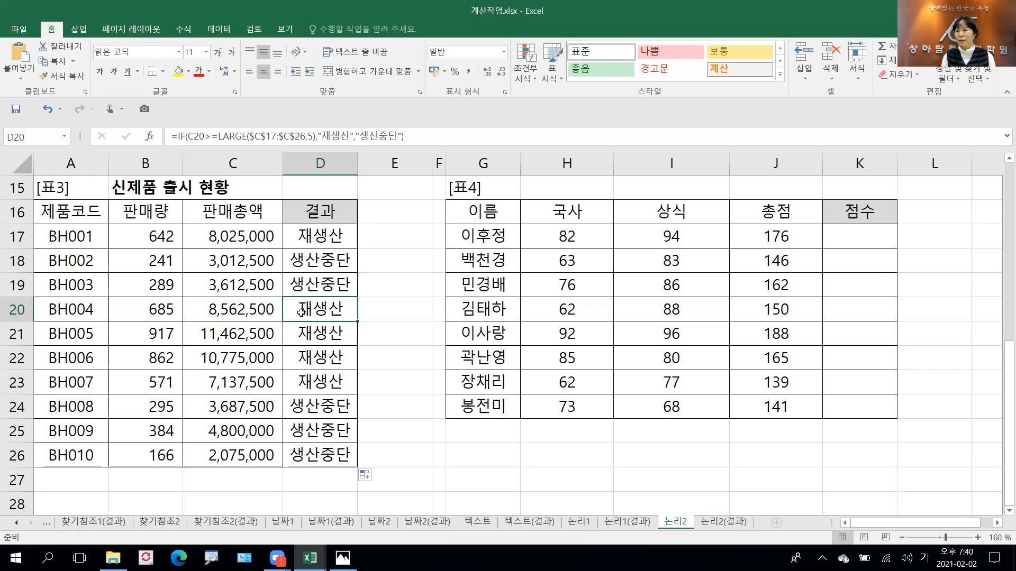
click(318, 236)
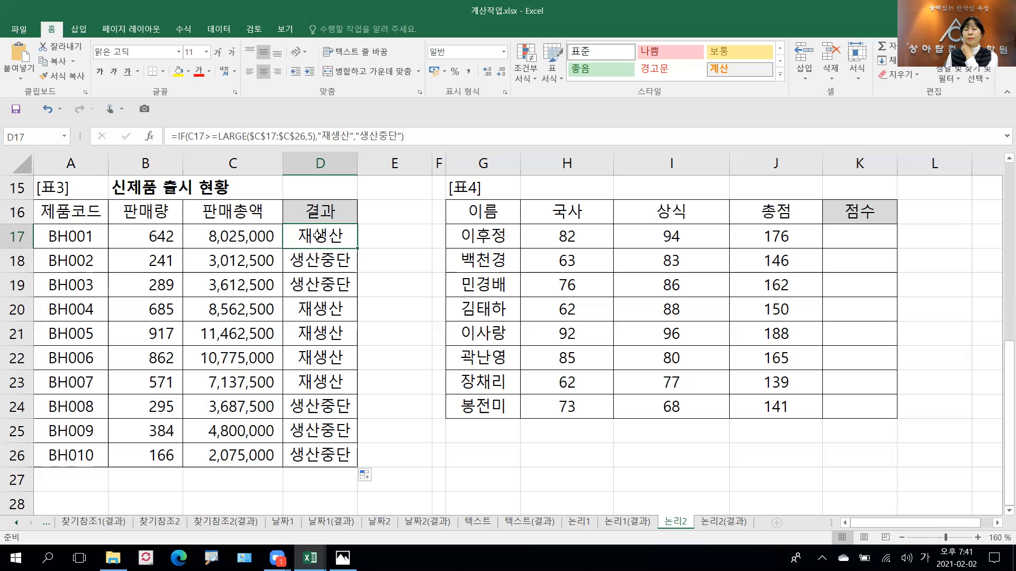
- Examine the 총점 values and the empty 점수 column of [표4]
click(833, 251)
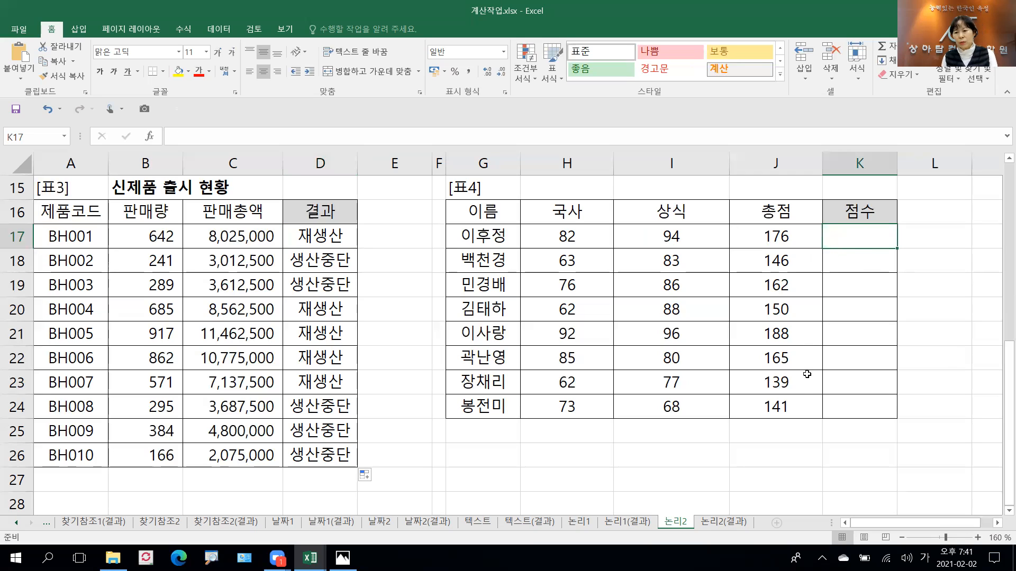
click(793, 328)
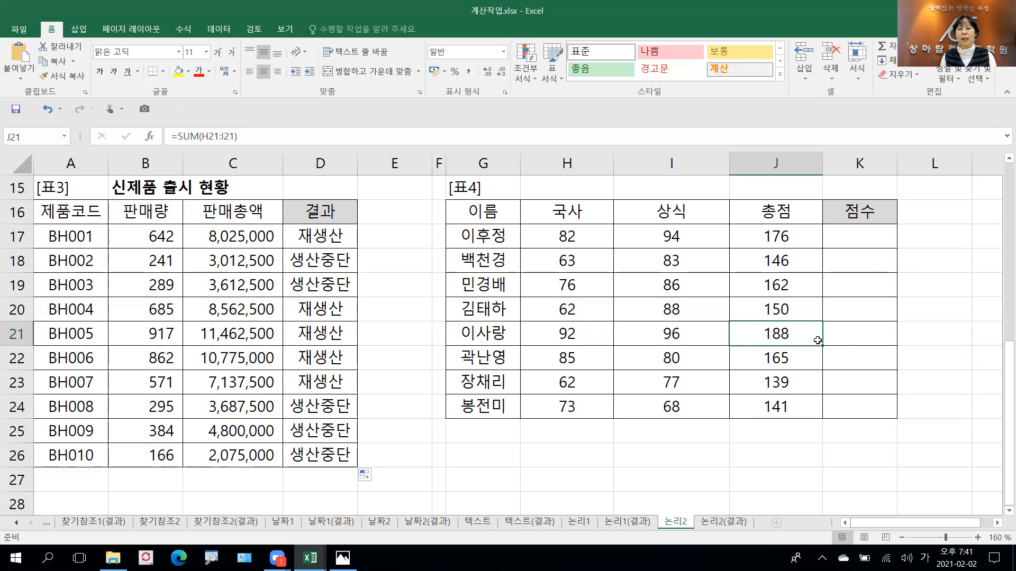
click(851, 336)
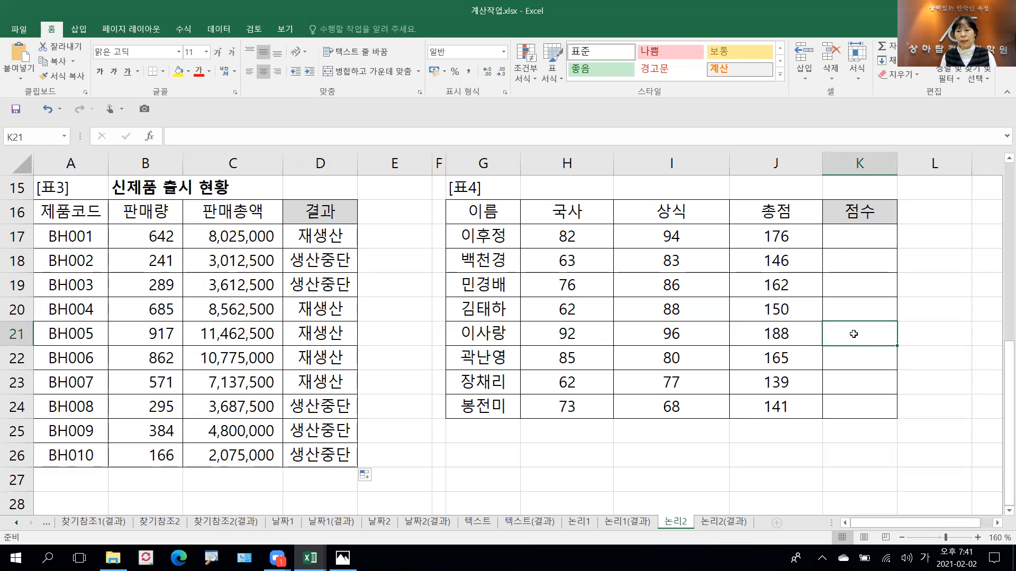
click(854, 380)
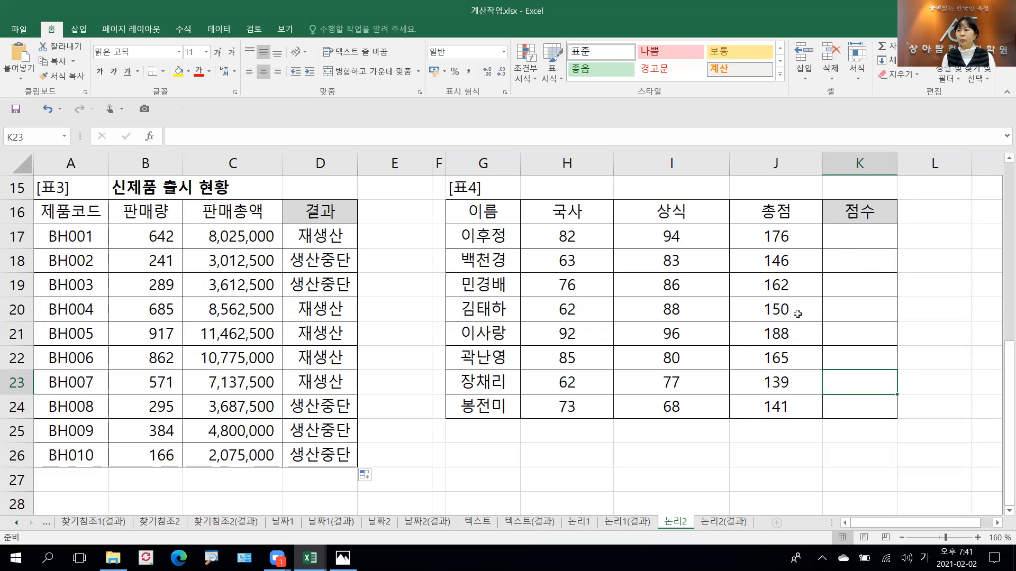
- Start an IF formula in K17 of the 점수 column with J17= as the beginning of its condition
click(871, 240)
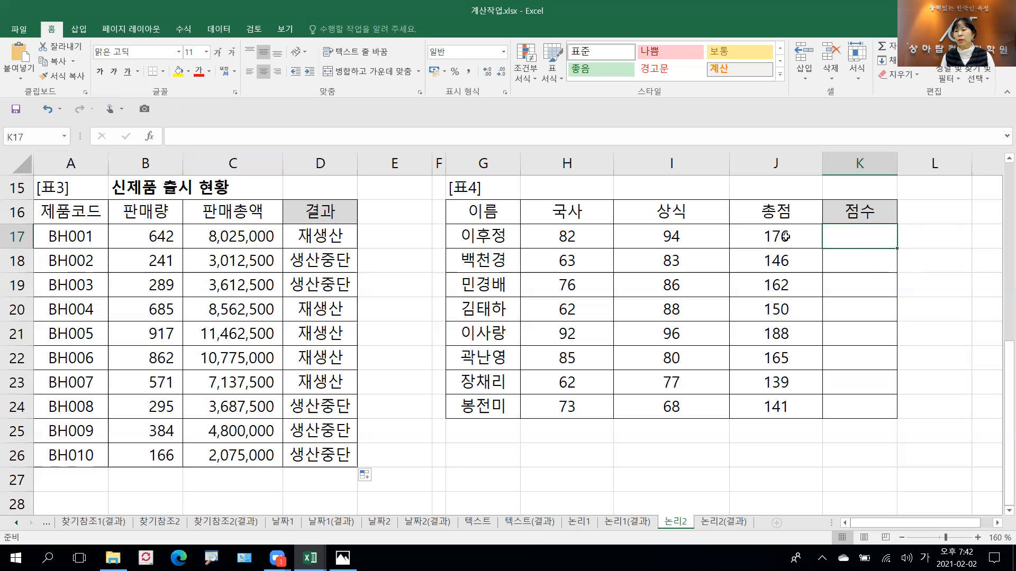
click(242, 136)
text(=ㅑ)
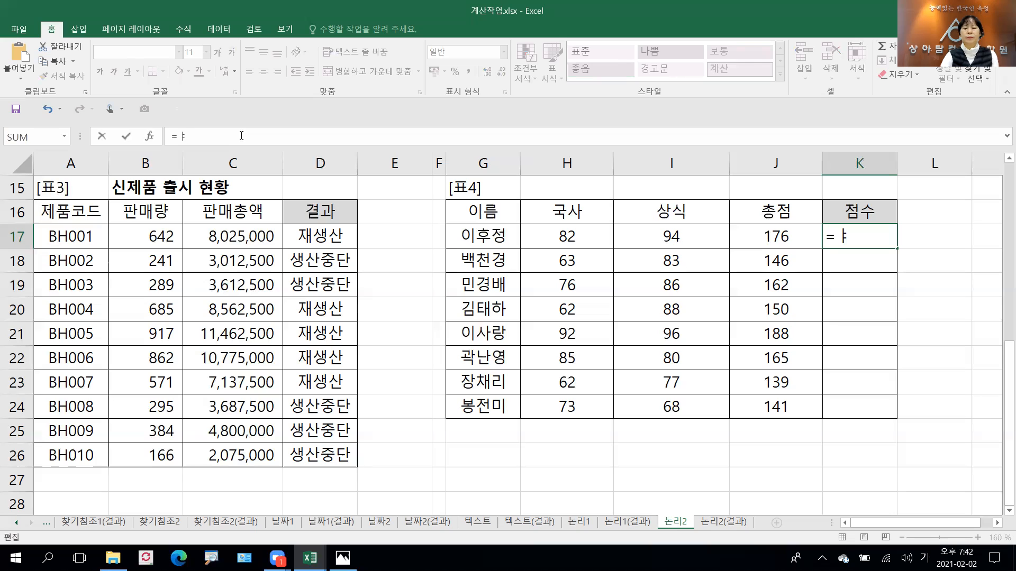
key(Hangul)
text(I)
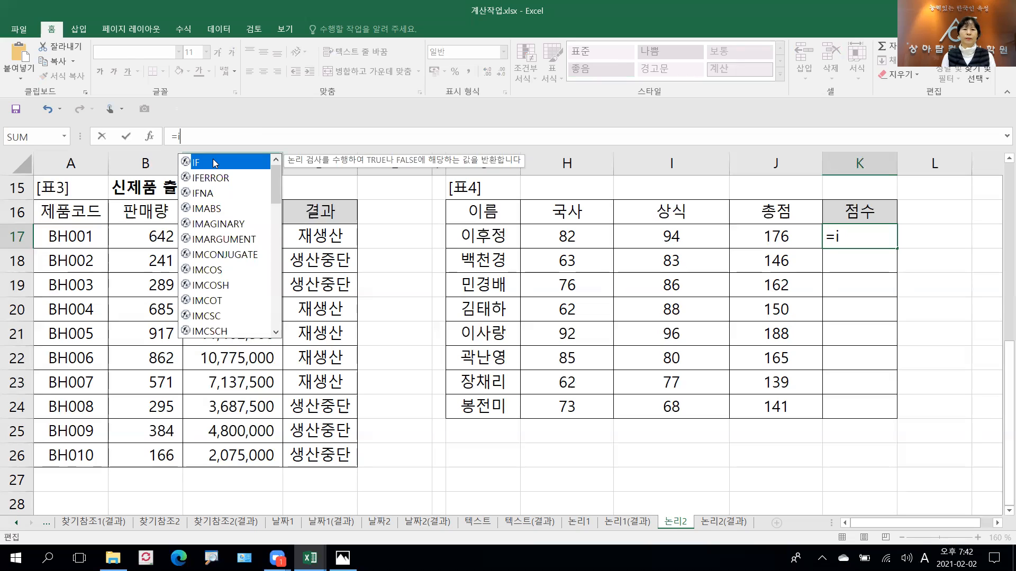
key(Tab)
click(762, 238)
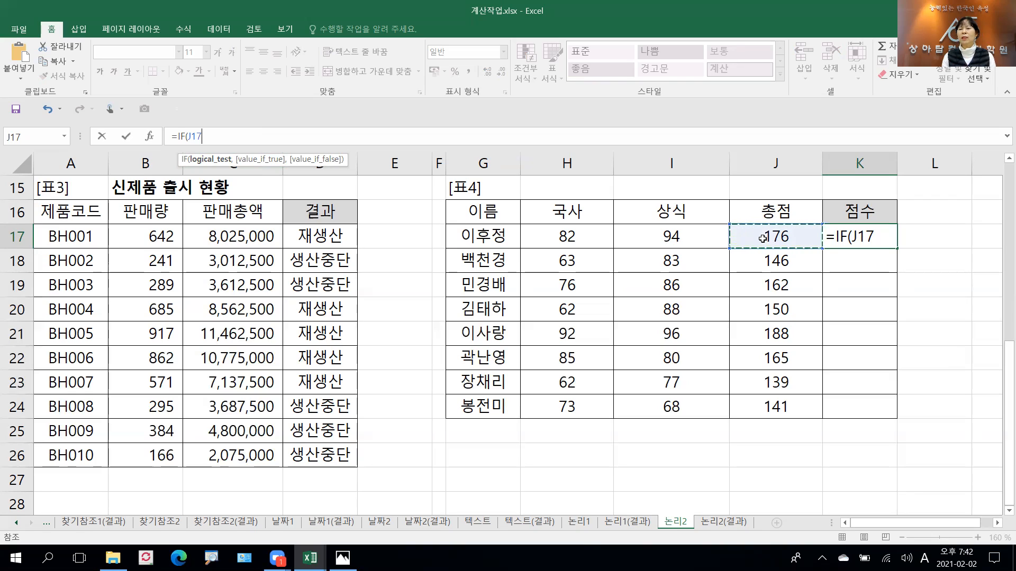
text(=)
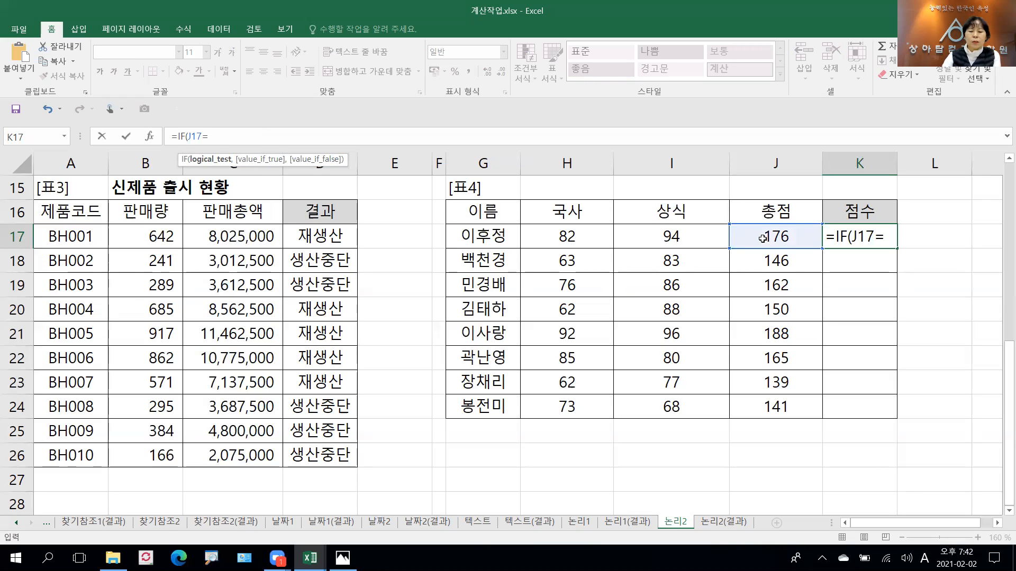
- Compare J17 with MAX($J$17:$J$24) in the K17 formula and return "최고점수" when true
text(ma)
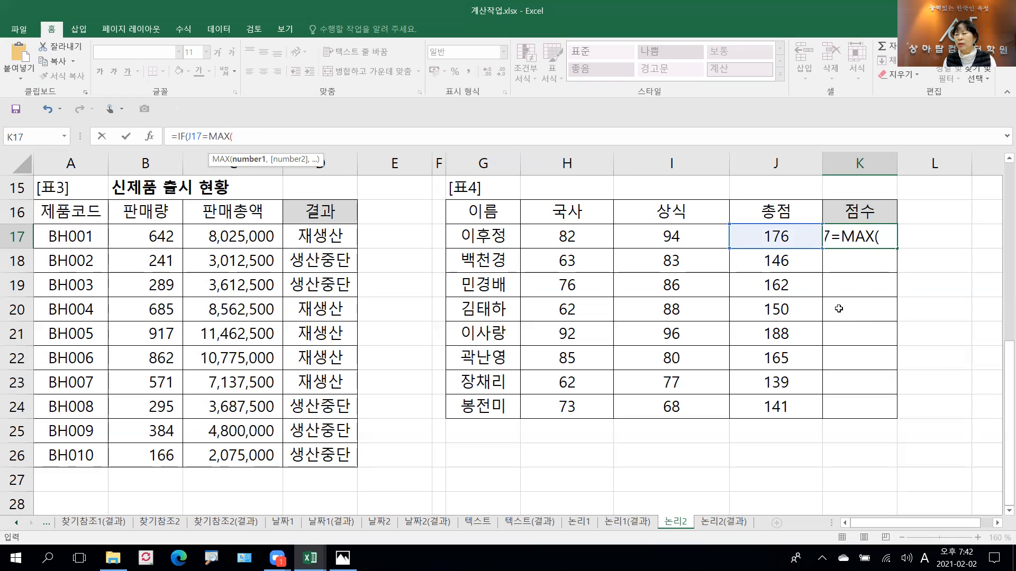
click(767, 233)
drag(766, 232, 770, 399)
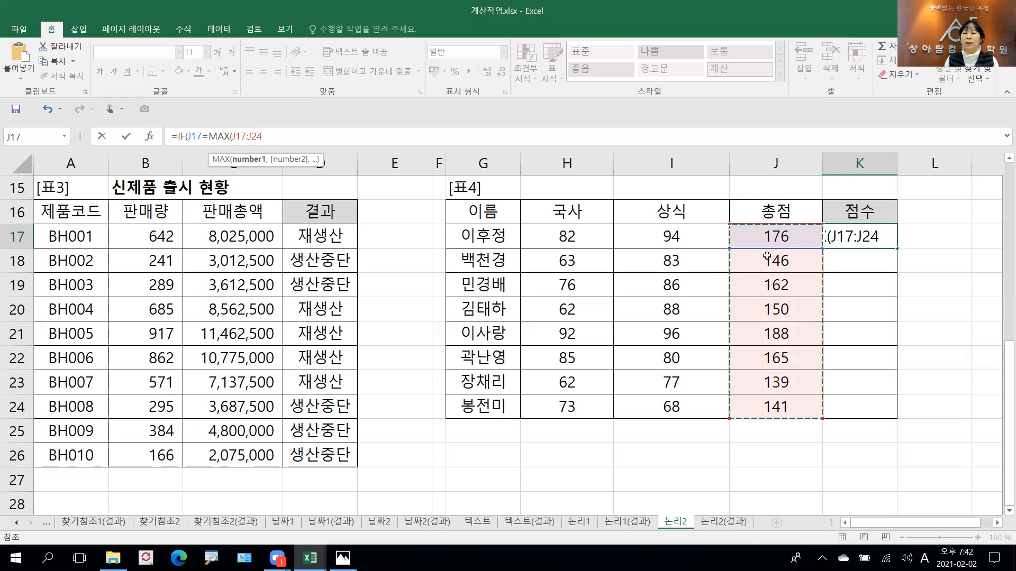
key(F4)
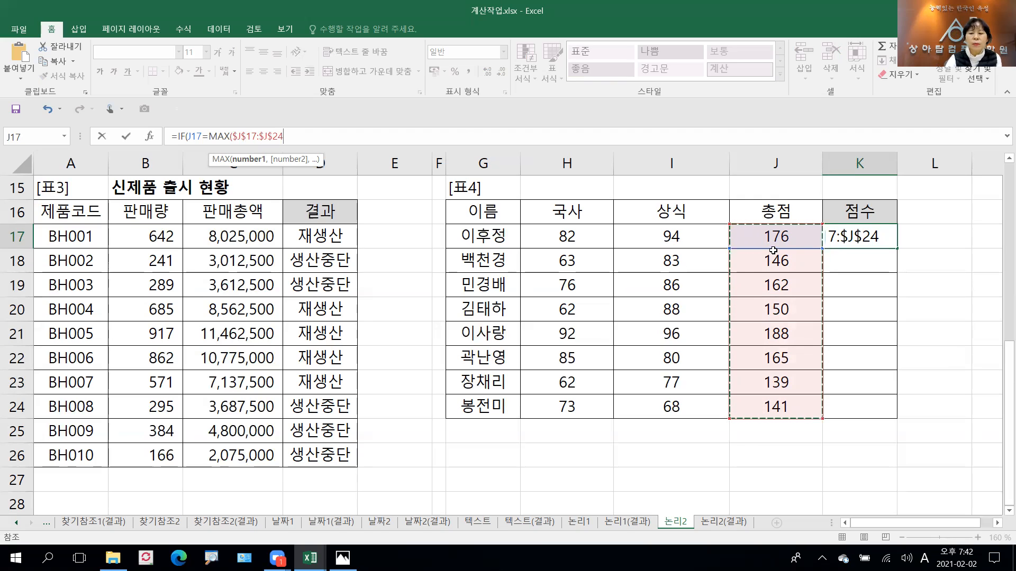
text())
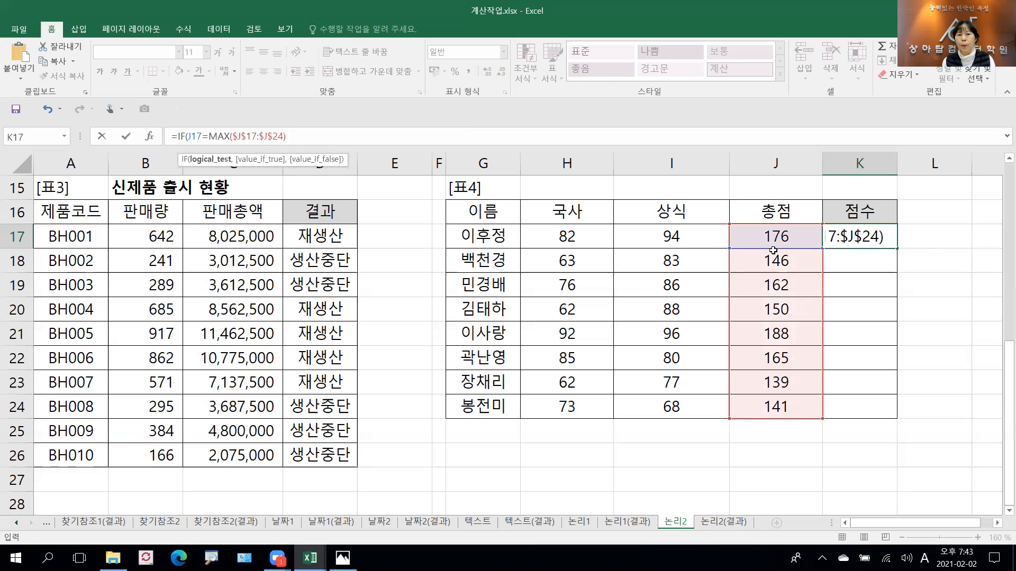
text(,)
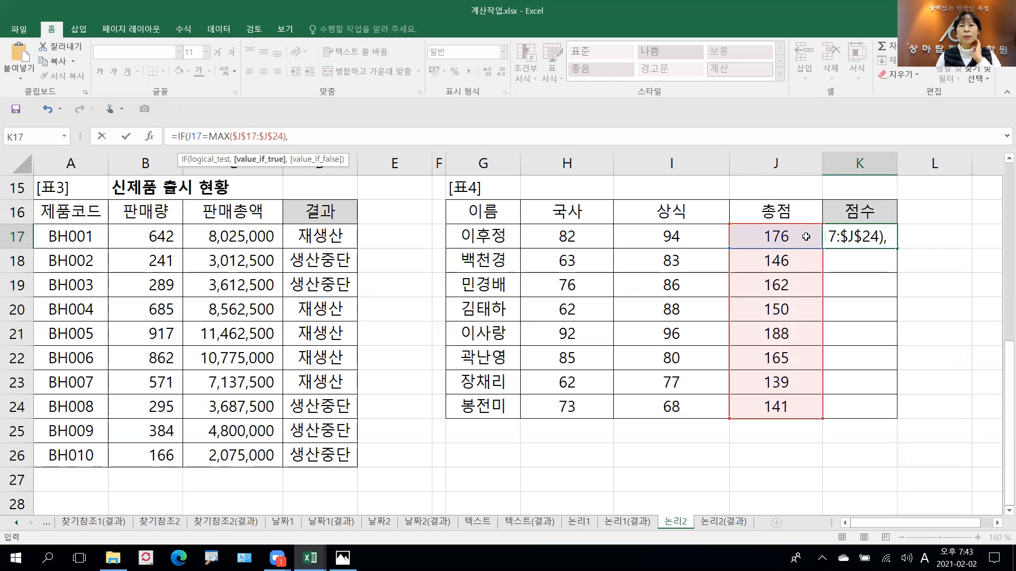
text("최고점수",)
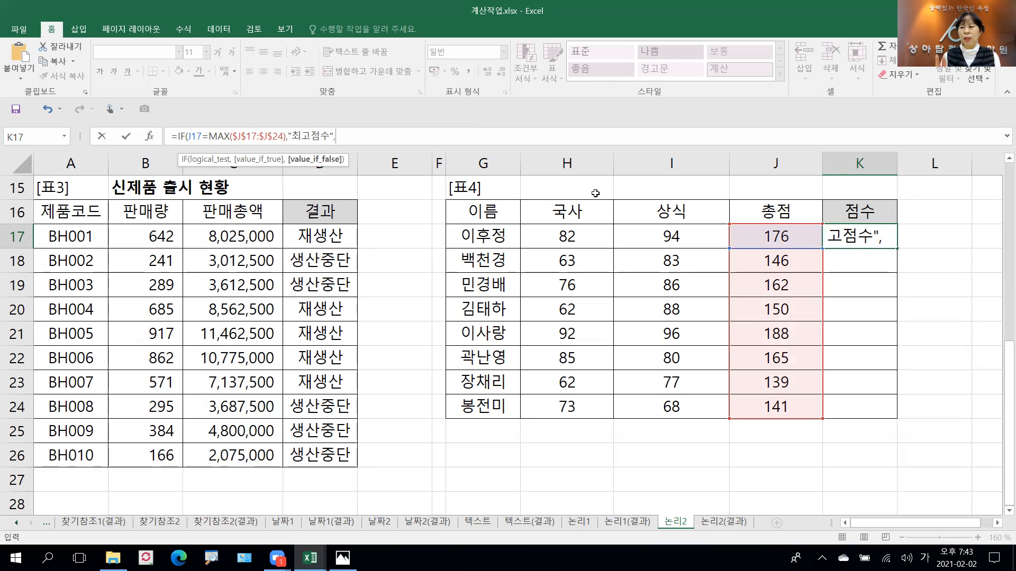
- Nest a second IF as the false result of the K17 formula, testing J17=MIN($J$17:$J$24)
text(ㅑ)
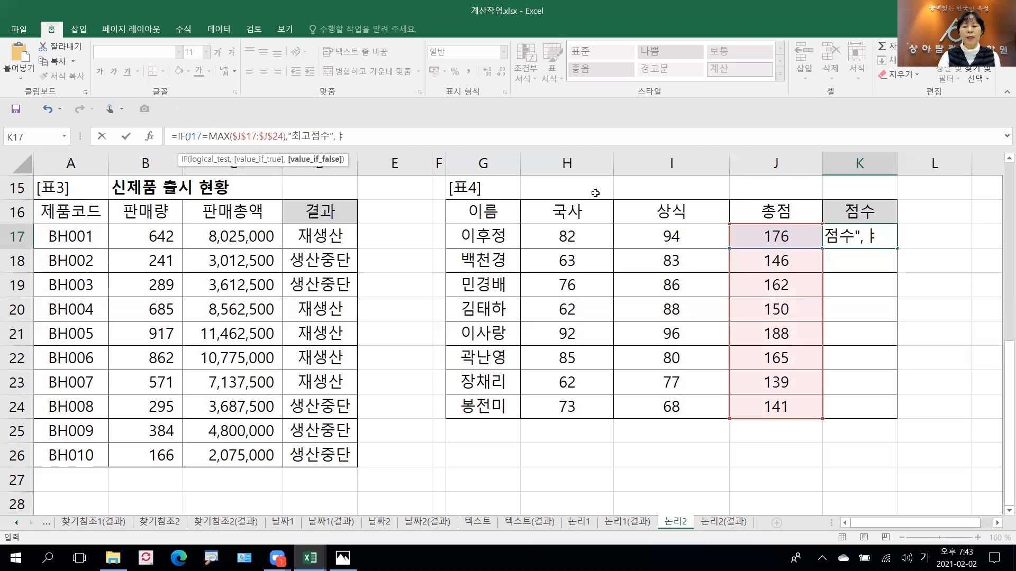
key(Hangul)
text(i)
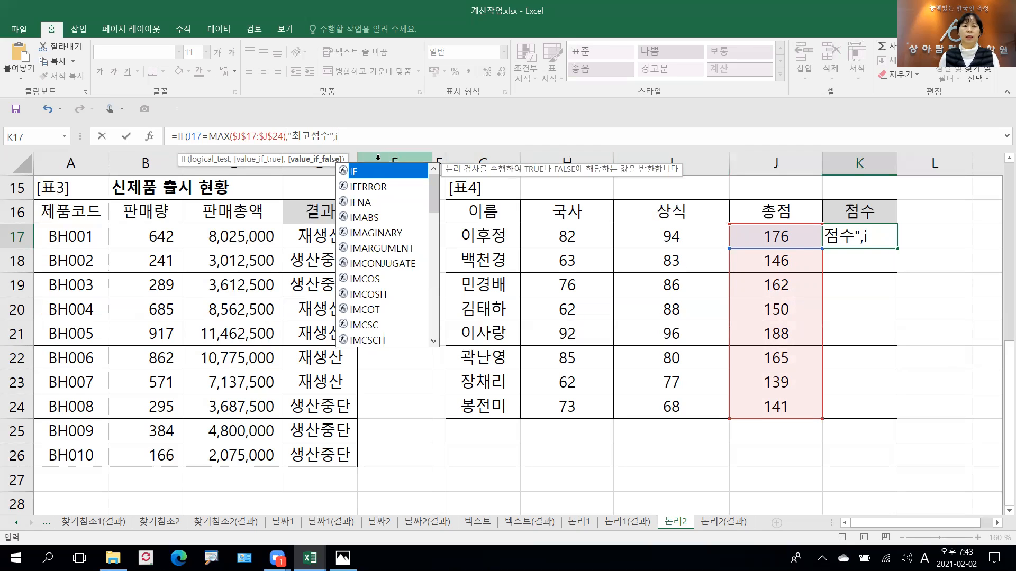
double_click(357, 176)
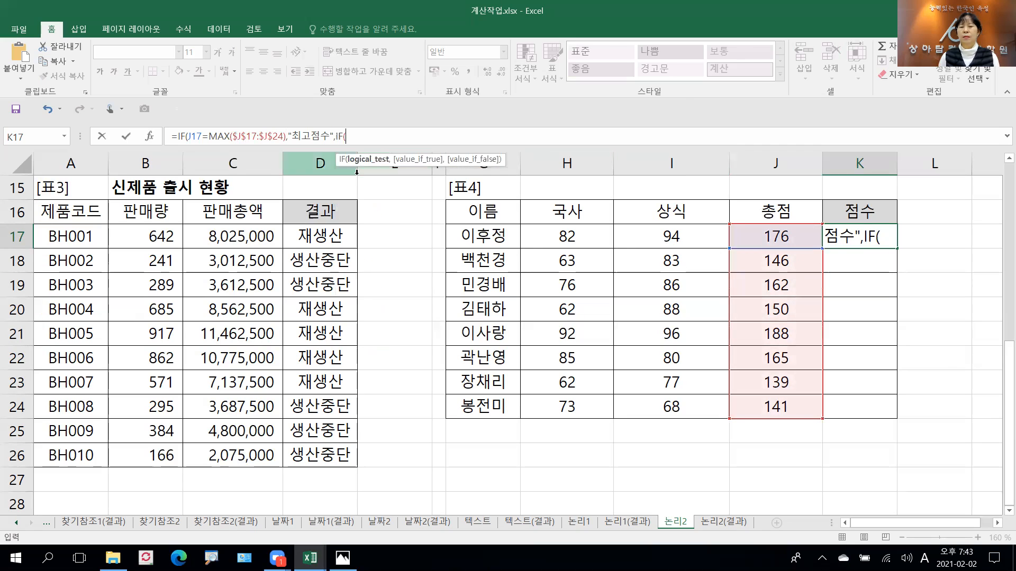
click(775, 239)
text(=mi)
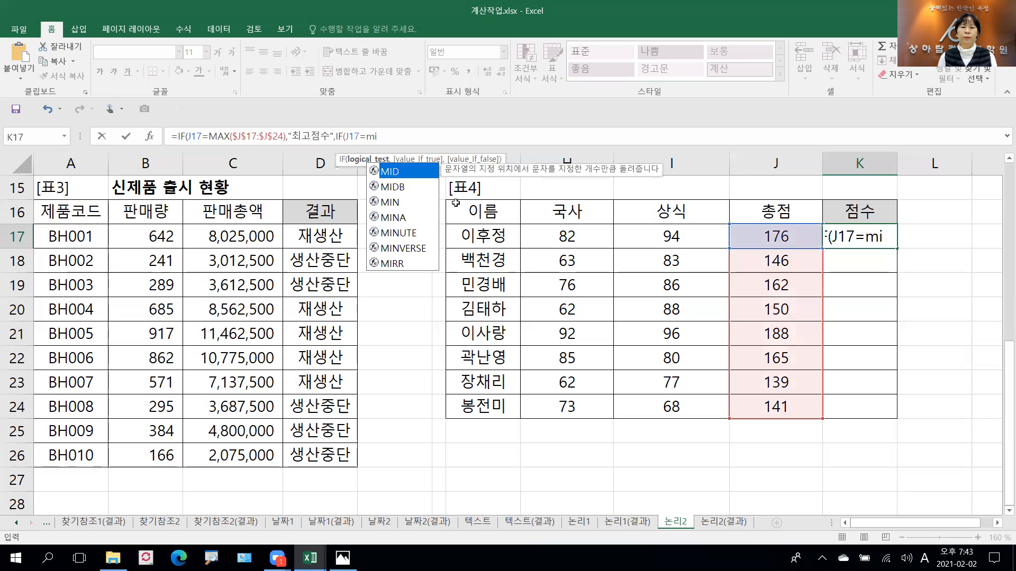
double_click(395, 201)
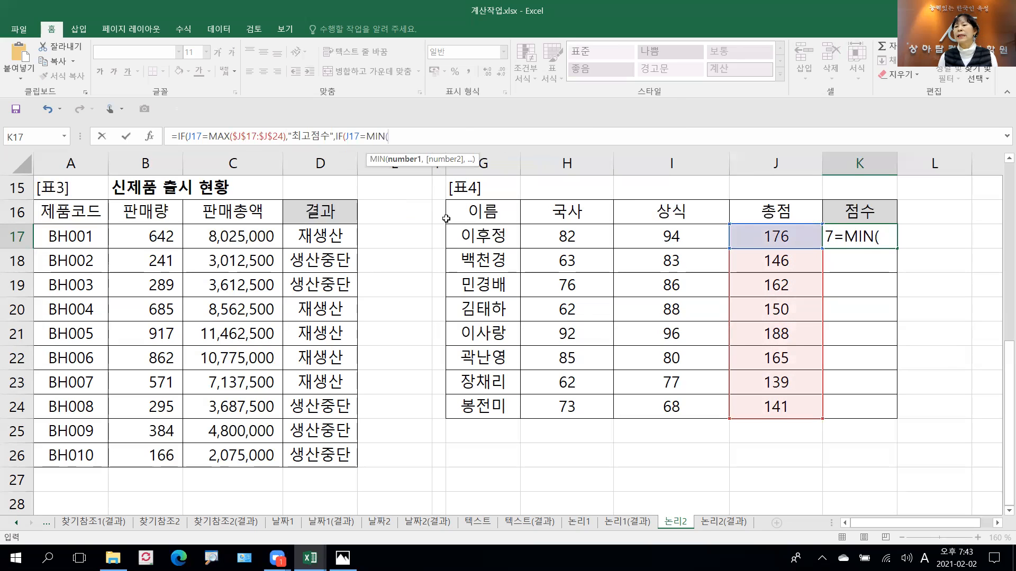
drag(783, 239, 771, 405)
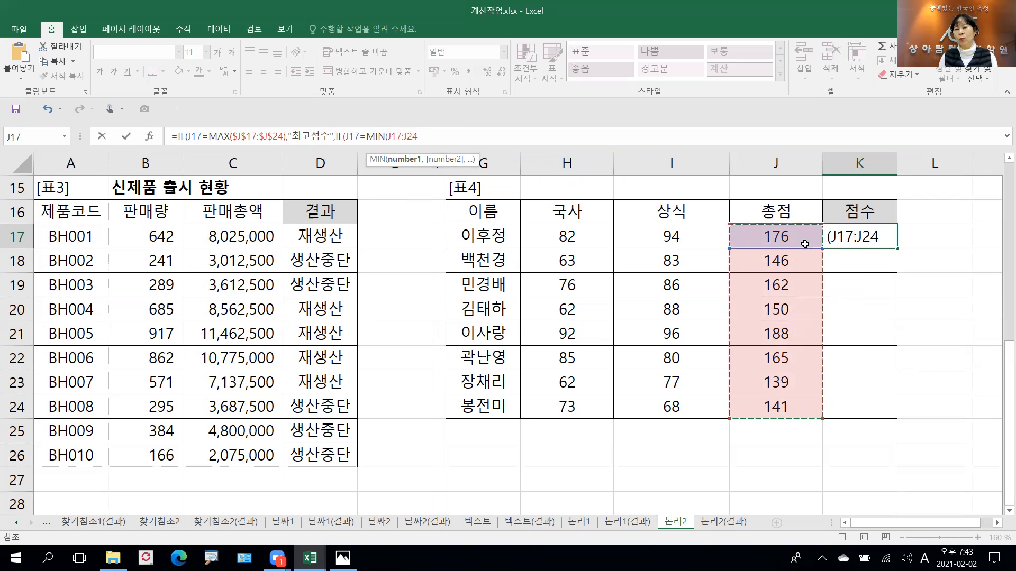
key(F4)
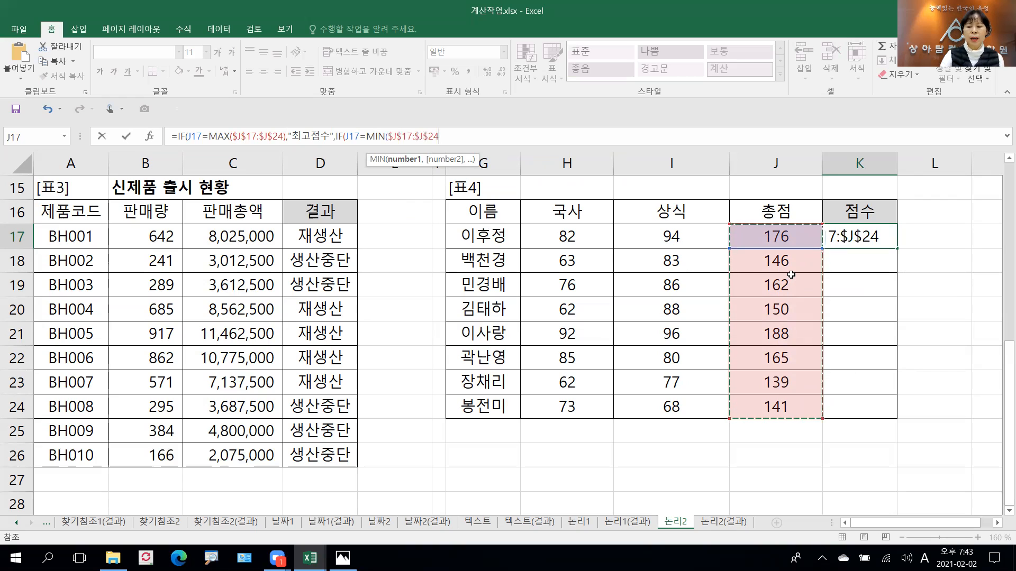
text())
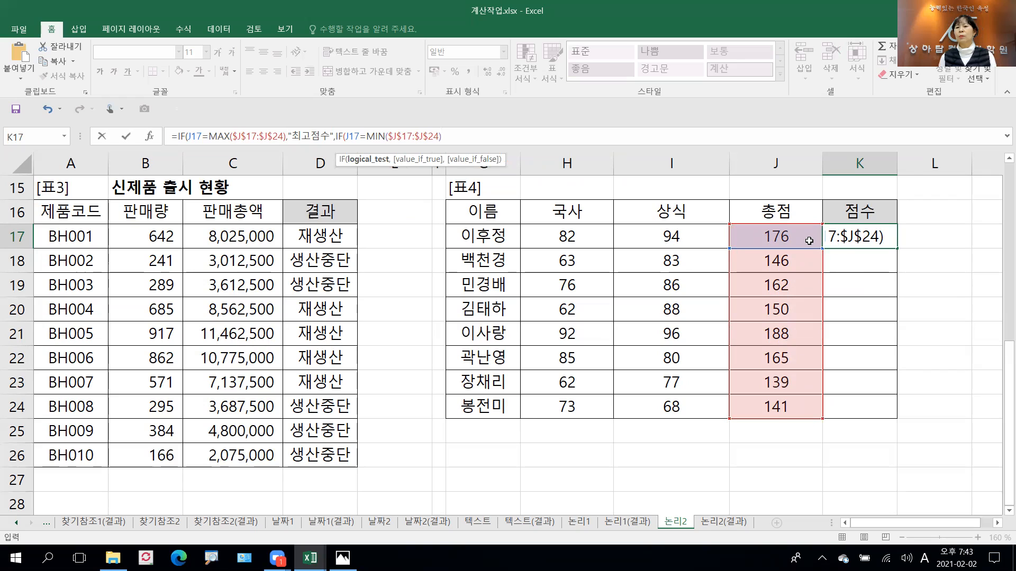
- Make the nested IF return "최저점수" when true and empty text "" otherwise, and complete the K17 formula
text(,")
key(Hangul)
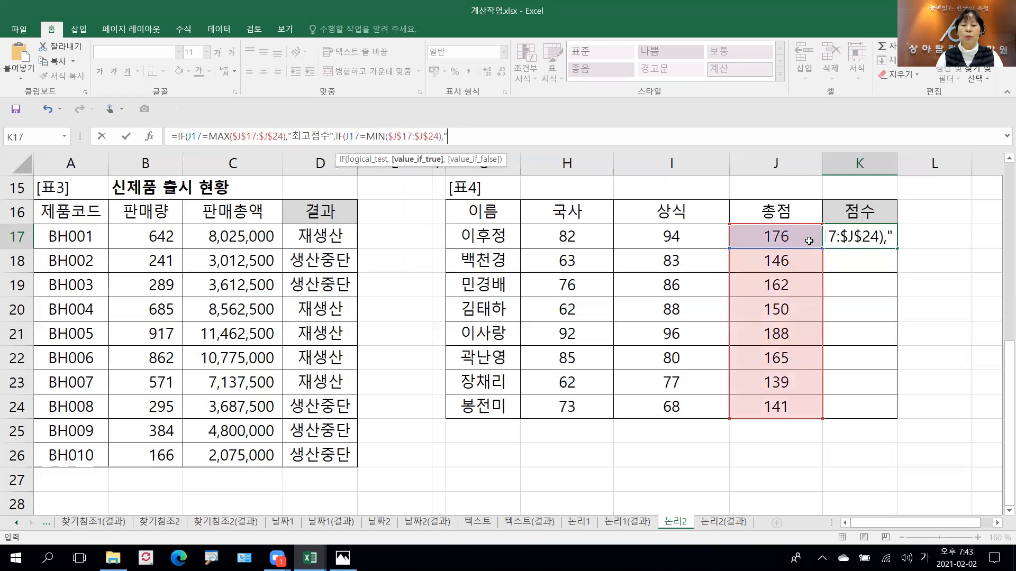
text(최저점ㅅ)
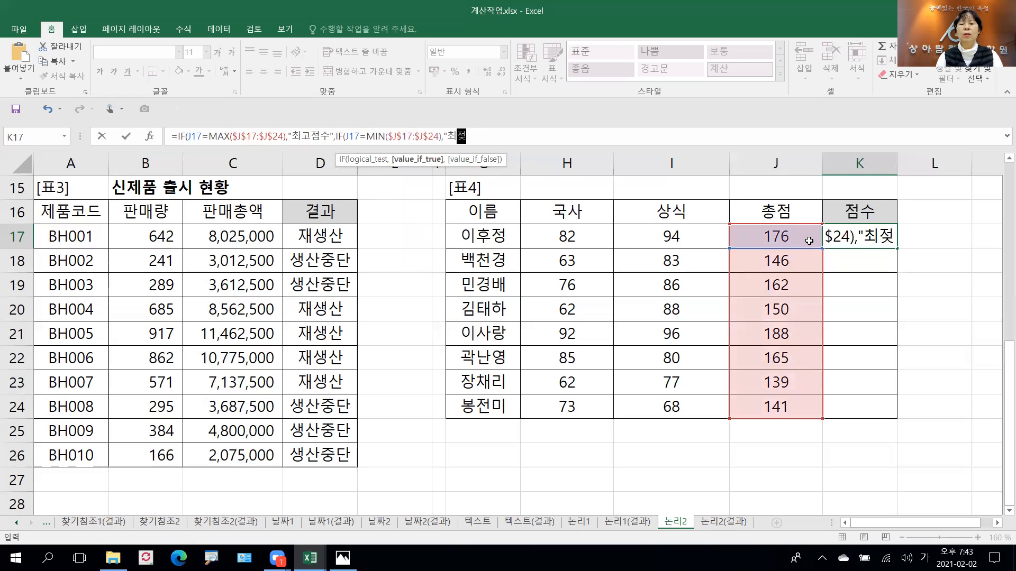
text(ㅜ")
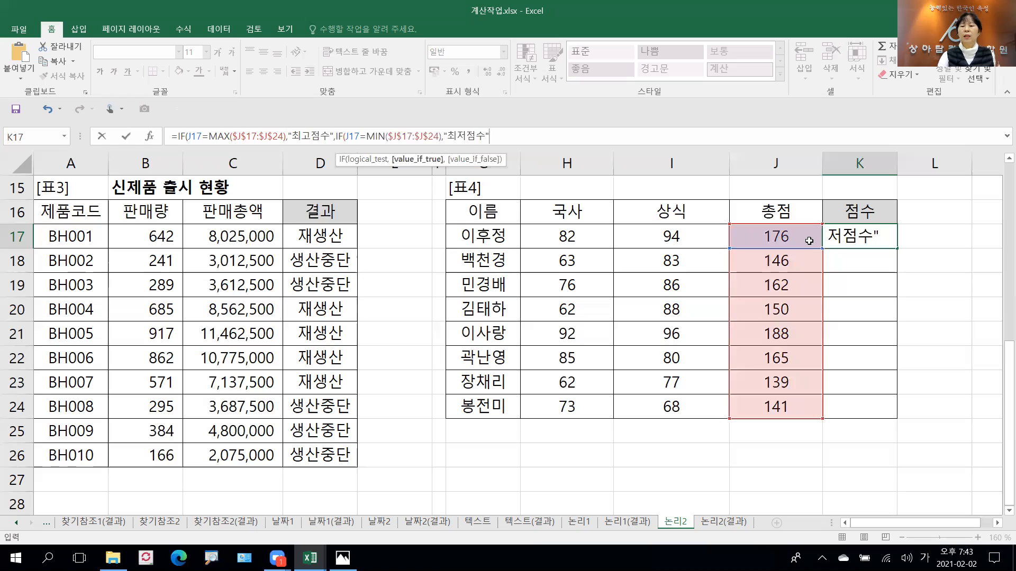
text(,)
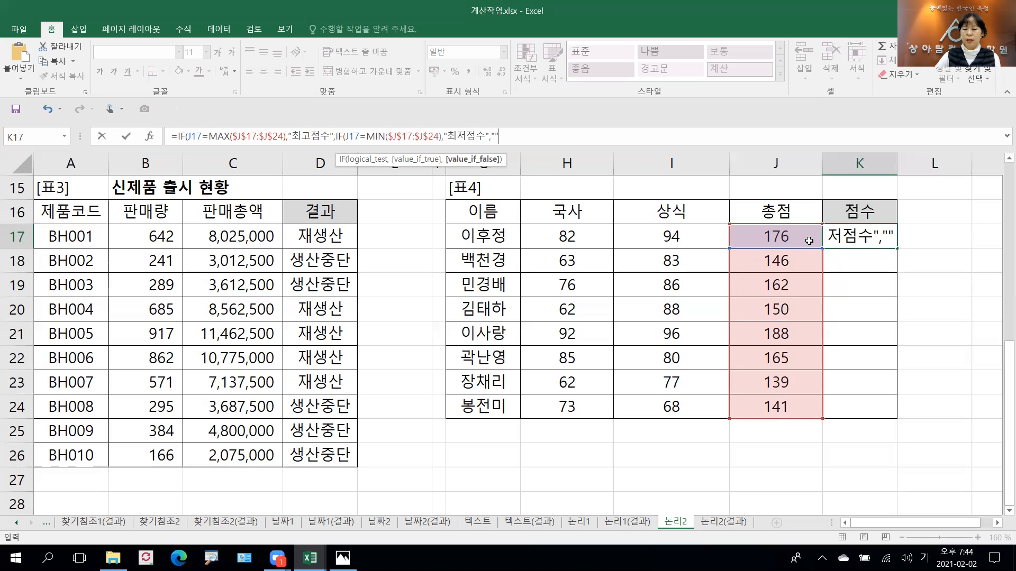
key(Return)
key(Return)
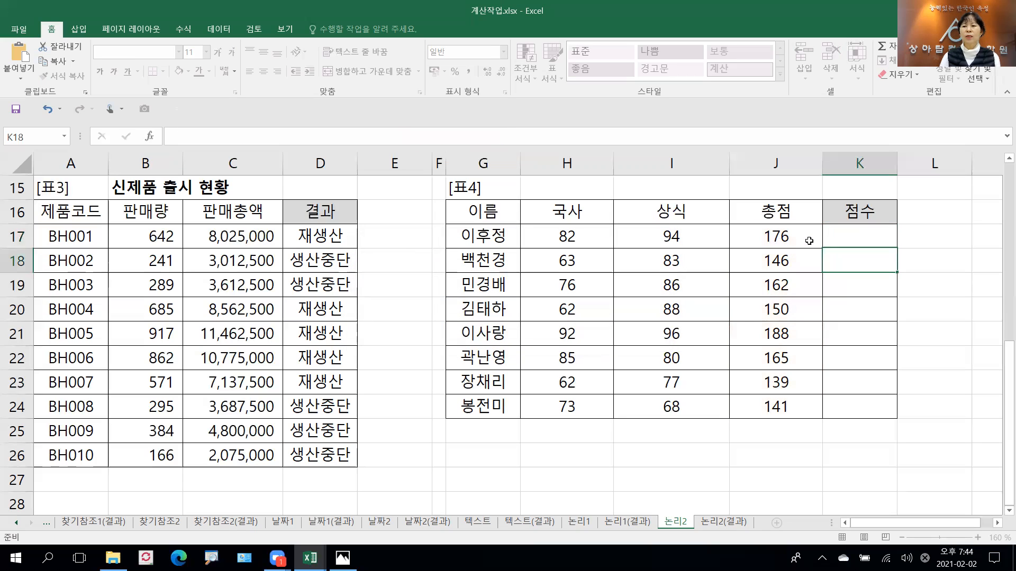
- Fill the K17 formula down the 점수 column to K24
click(884, 242)
drag(897, 248, 871, 416)
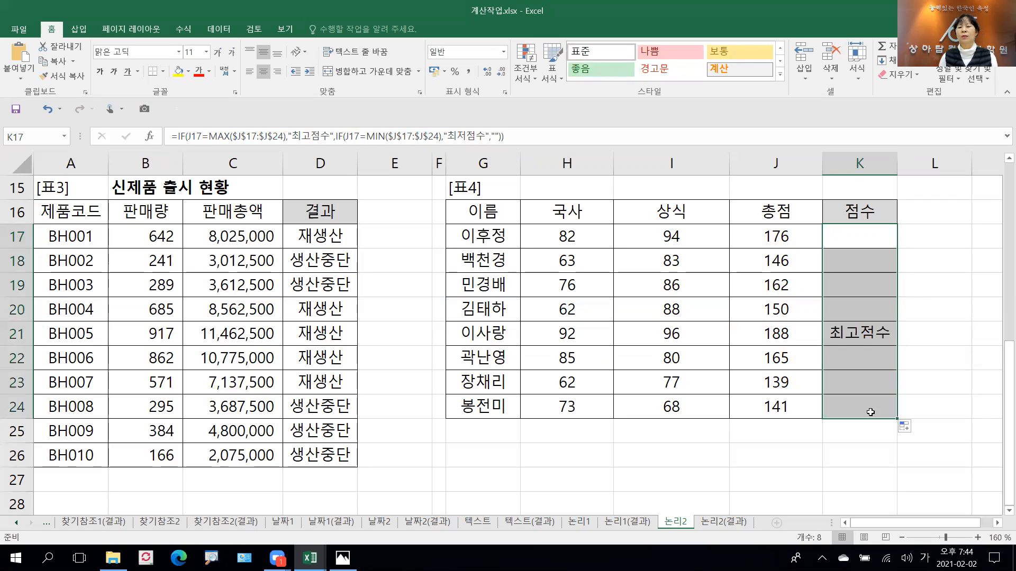
- Check the filled 점수 results in K21, K23 and K17 against the 총점 values in the same rows
click(869, 339)
click(780, 337)
click(865, 384)
click(788, 384)
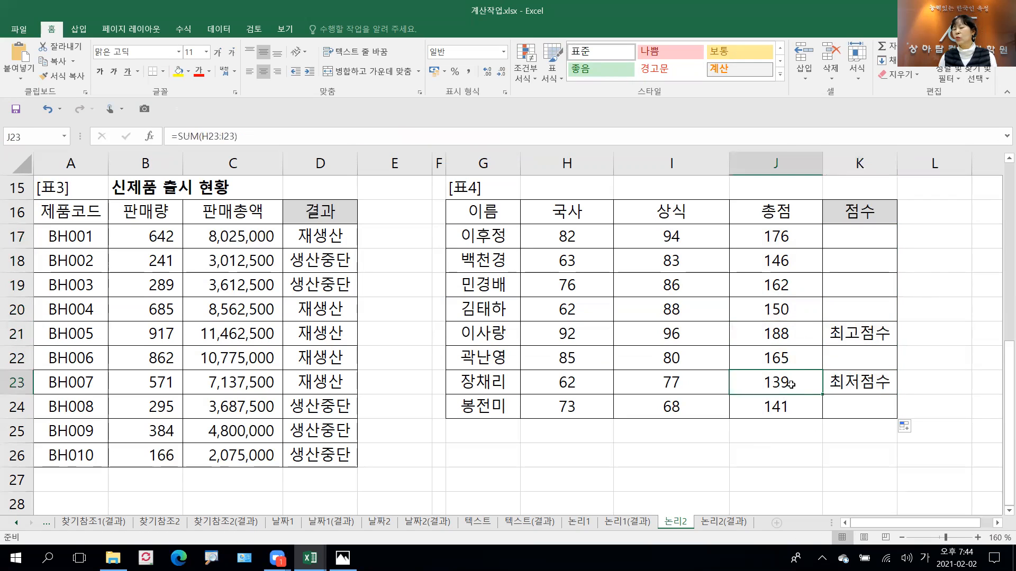
click(863, 238)
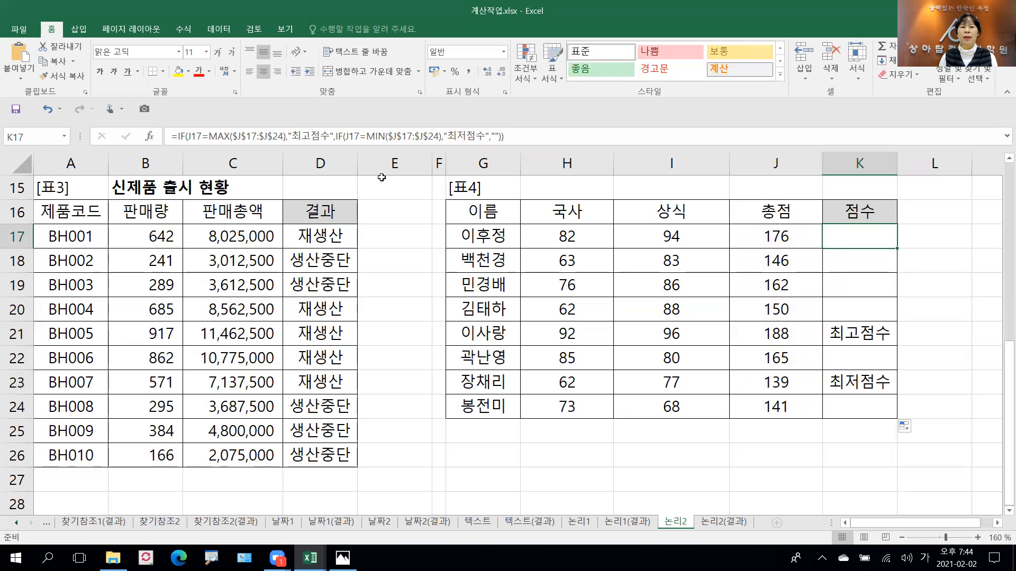
click(781, 238)
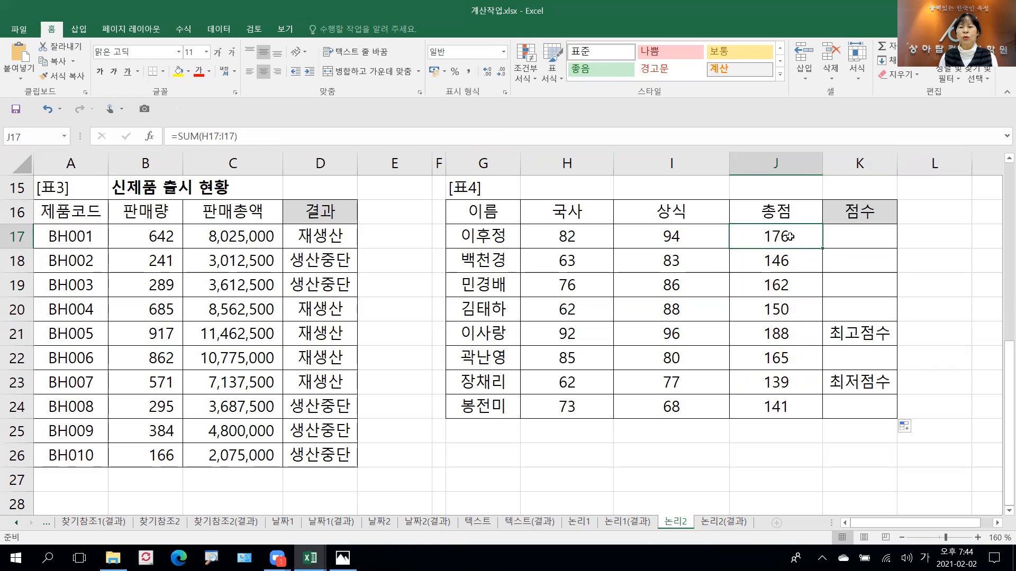
click(846, 235)
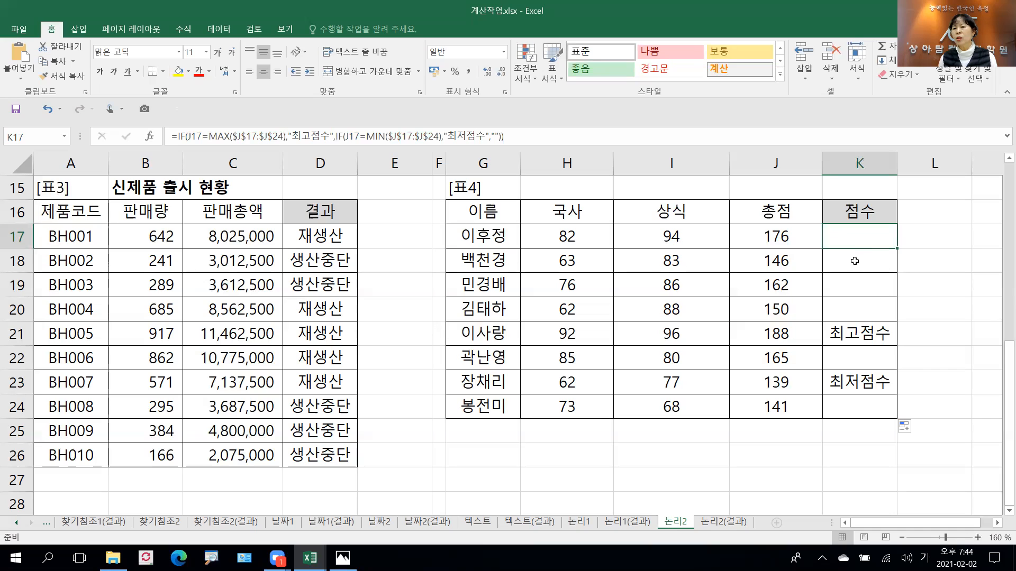
- Test the 점수 formulas by setting the 총점 in J17 to 200 and in J18 to 100
click(788, 236)
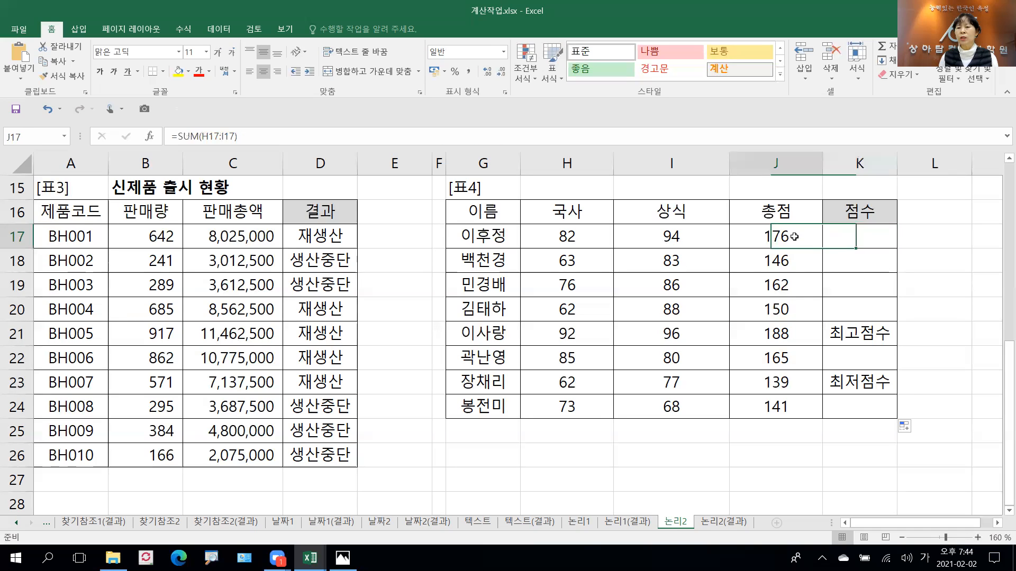
text(200)
key(Return)
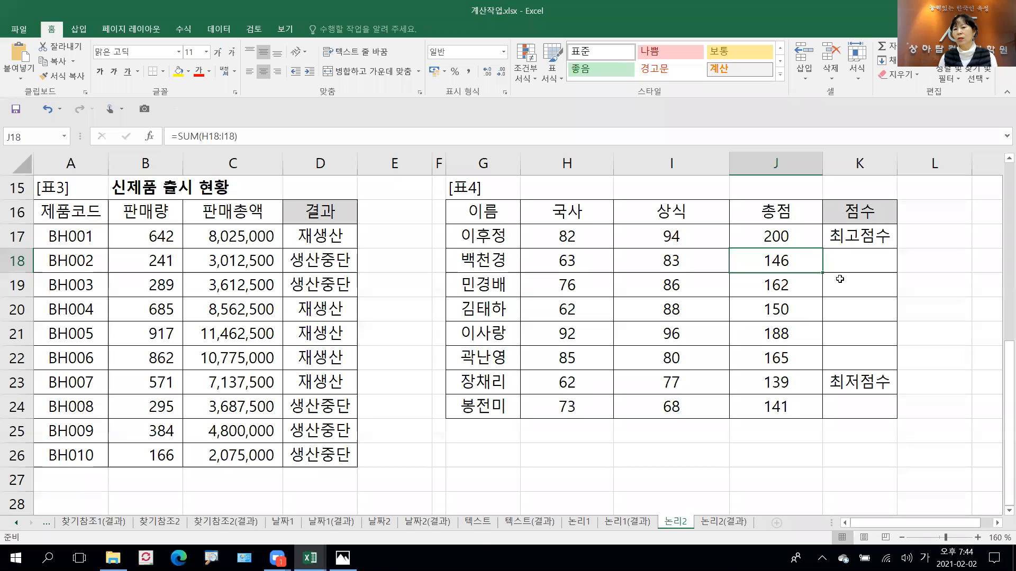
text(100)
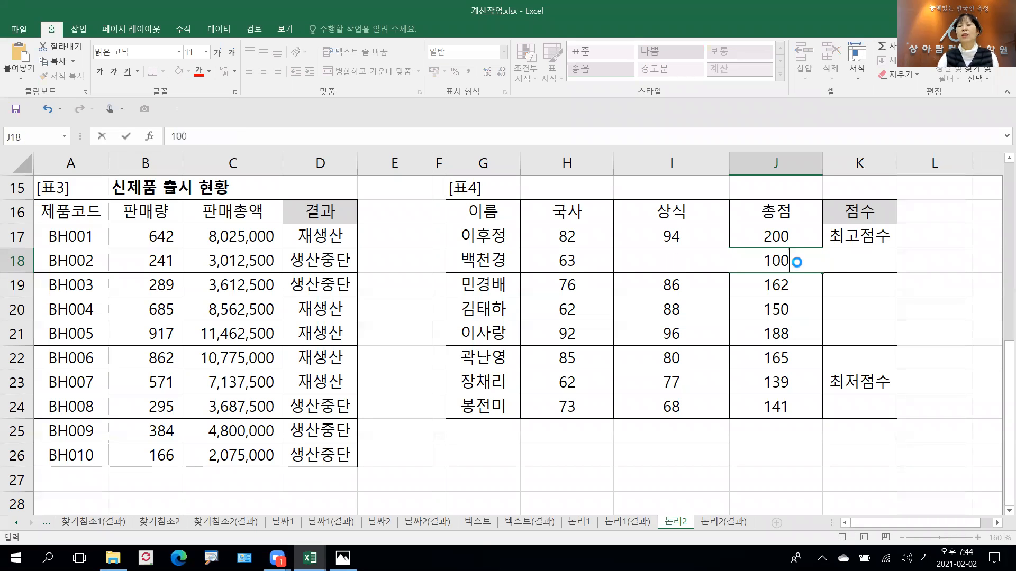
key(Return)
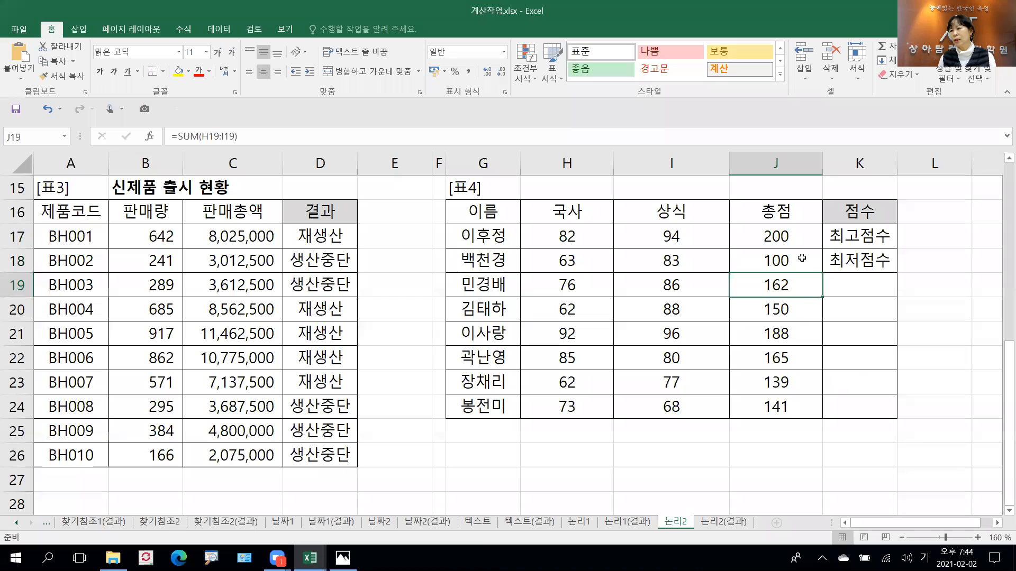